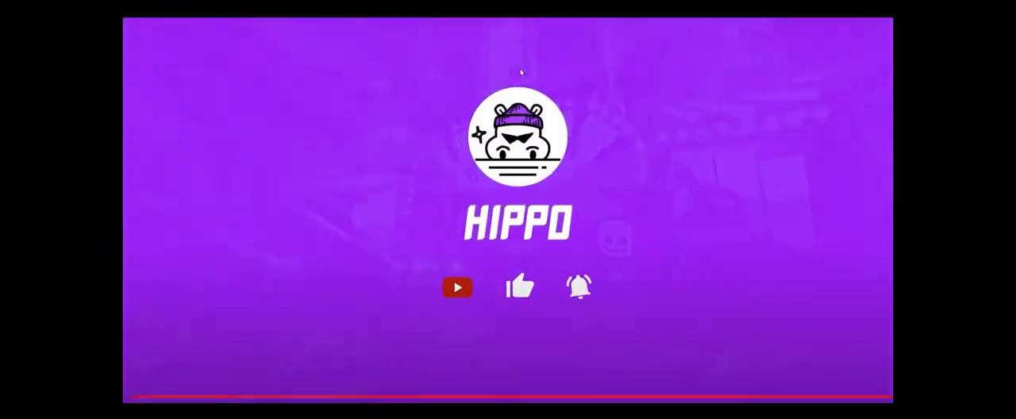
- Search Google for roblox and open the official Roblox website from the results
{"action": "left_click", "coordinate": [144, 411]}
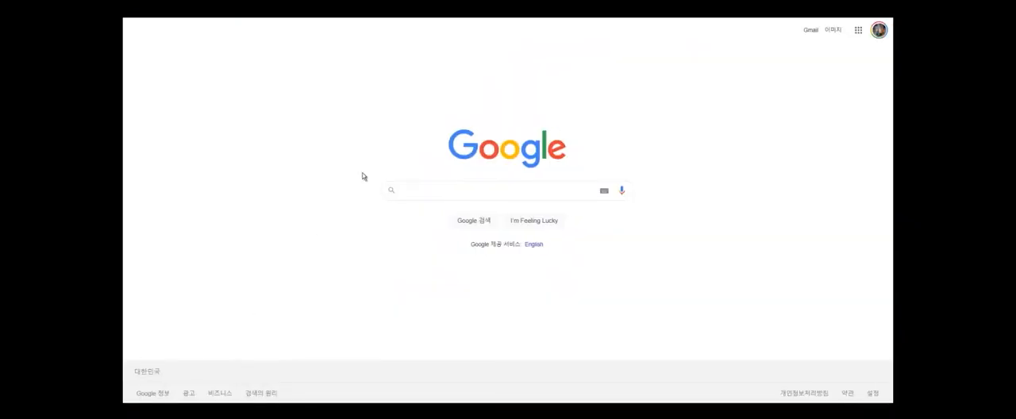
{"action": "left_click", "coordinate": [415, 191]}
{"action": "key", "text": "Down"}
{"action": "key", "text": "Return"}
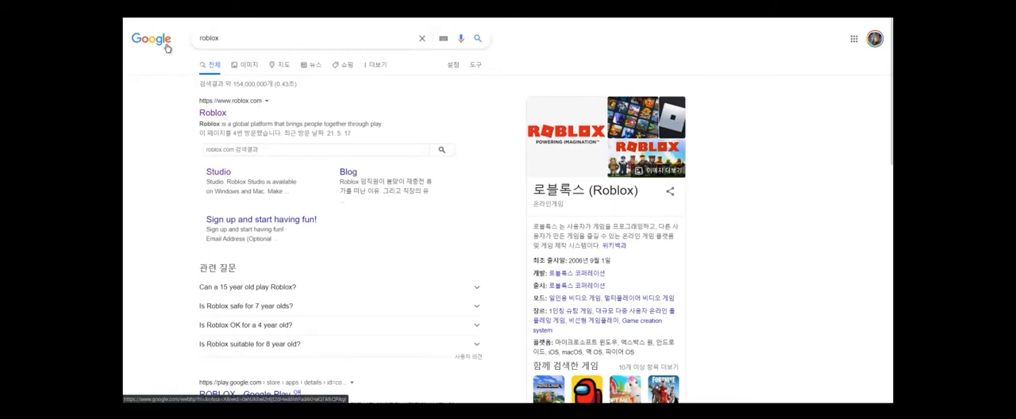
{"action": "left_click", "coordinate": [213, 113]}
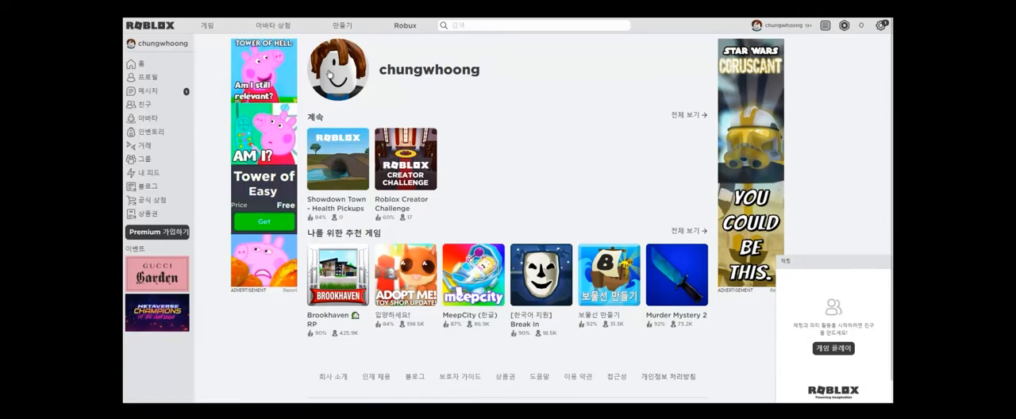
- View the account's profile page and its friends list
{"action": "left_click", "coordinate": [140, 78]}
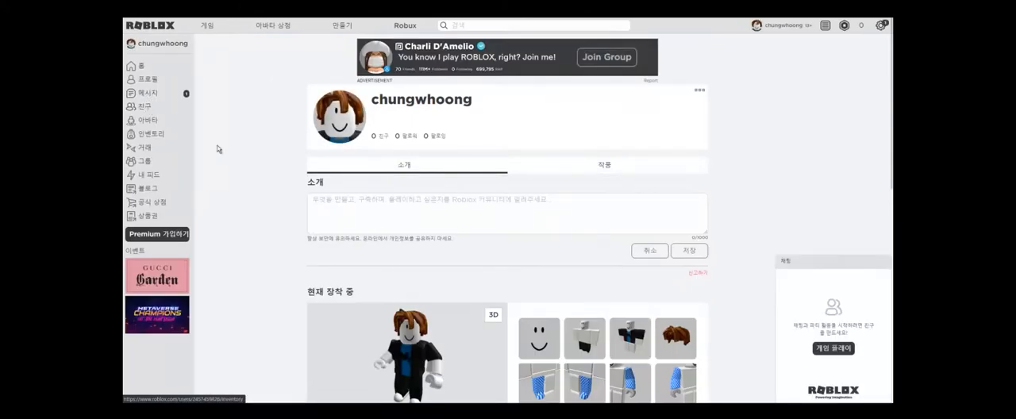
{"action": "scroll", "coordinate": [147, 106], "scroll_direction": "down", "scroll_amount": 1}
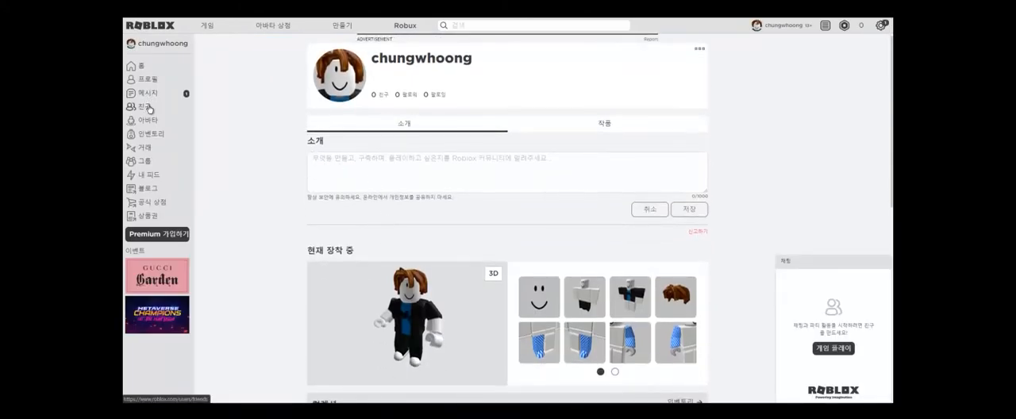
{"action": "left_click", "coordinate": [147, 107]}
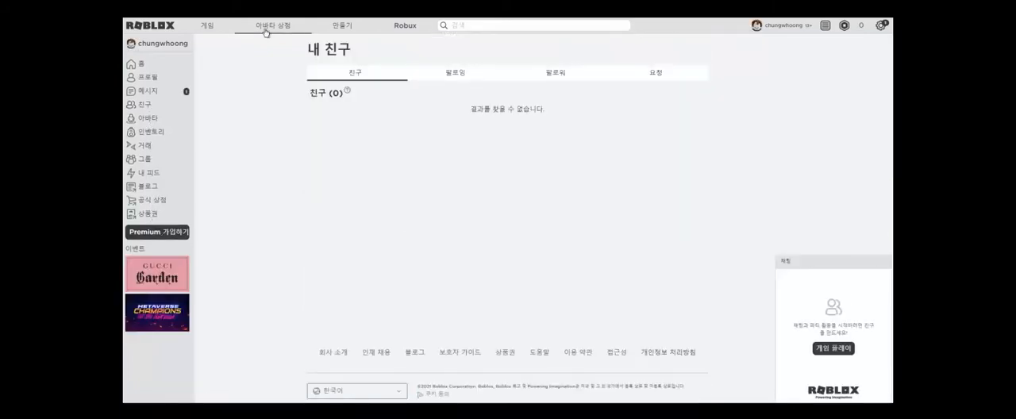
- Look through the account's own creations on the Create page, covering Experiences, Places and Models
{"action": "left_click", "coordinate": [344, 26]}
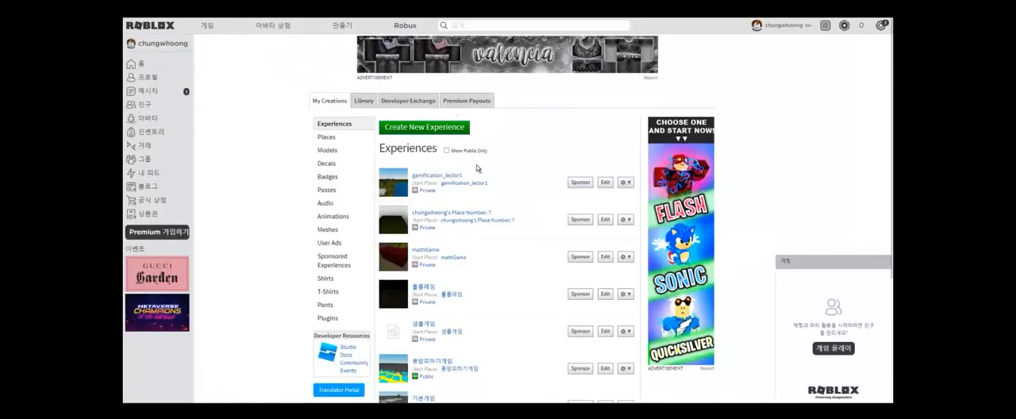
{"action": "left_click", "coordinate": [339, 140]}
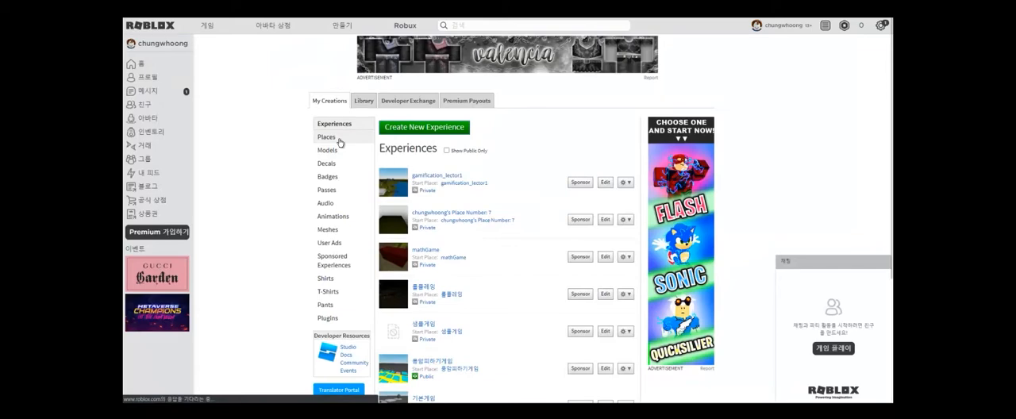
{"action": "left_click", "coordinate": [334, 152]}
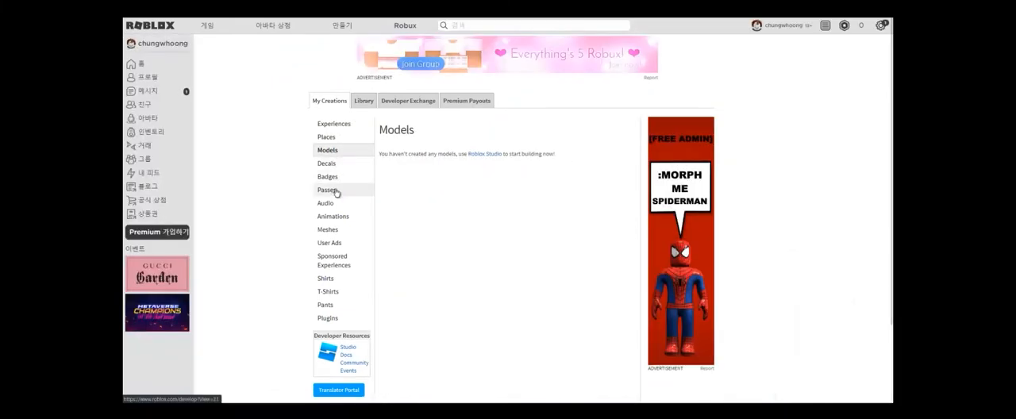
{"action": "scroll", "coordinate": [358, 222], "scroll_direction": "down", "scroll_amount": 1}
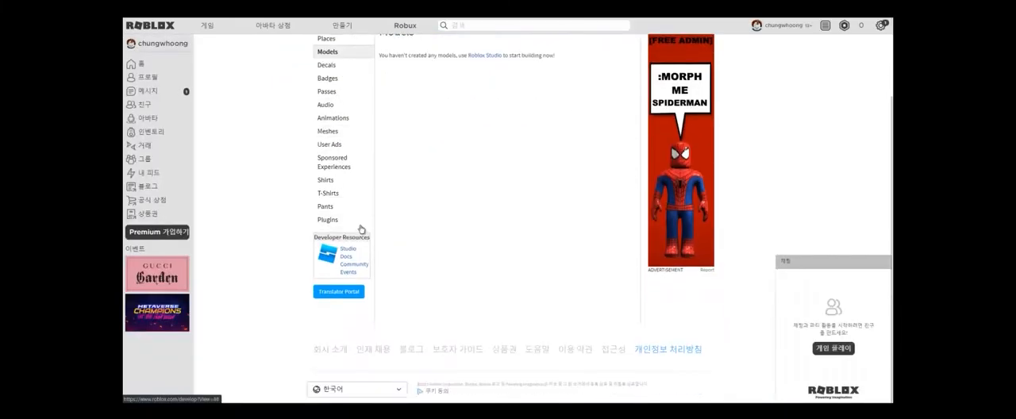
- View the Roblox developer forum from the developer resources and return to the Experiences list
{"action": "left_click", "coordinate": [351, 272]}
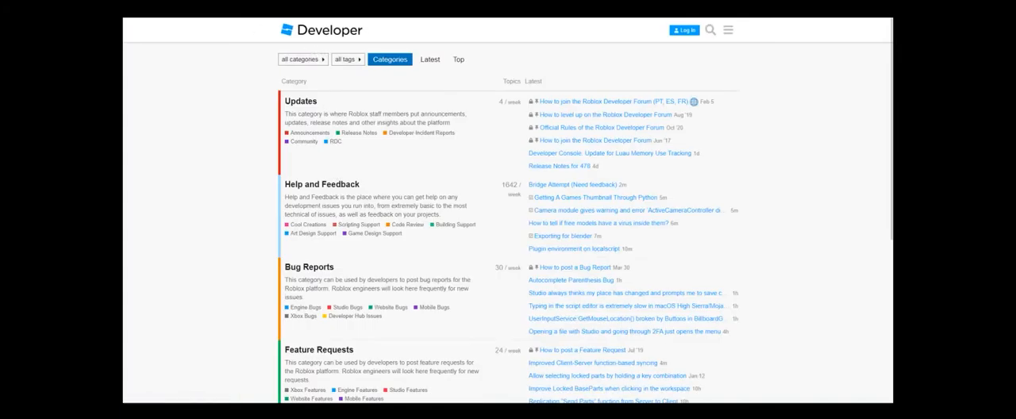
{"action": "key", "text": "alt+Left"}
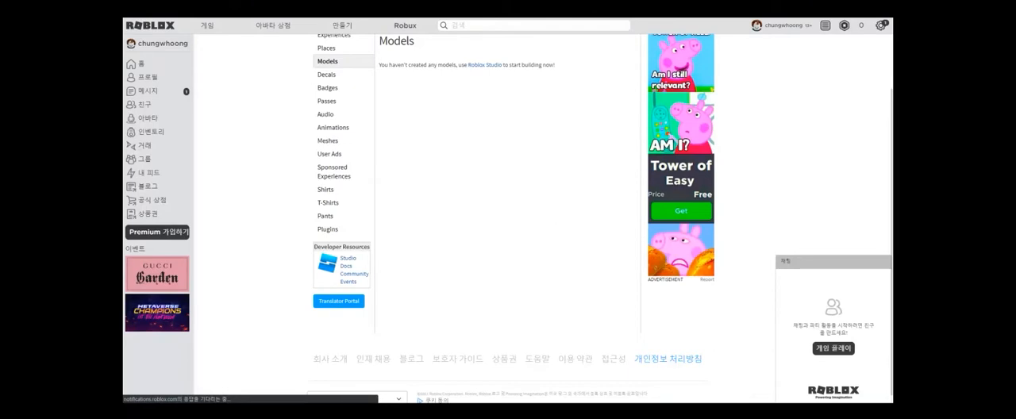
{"action": "key", "text": "alt+Left"}
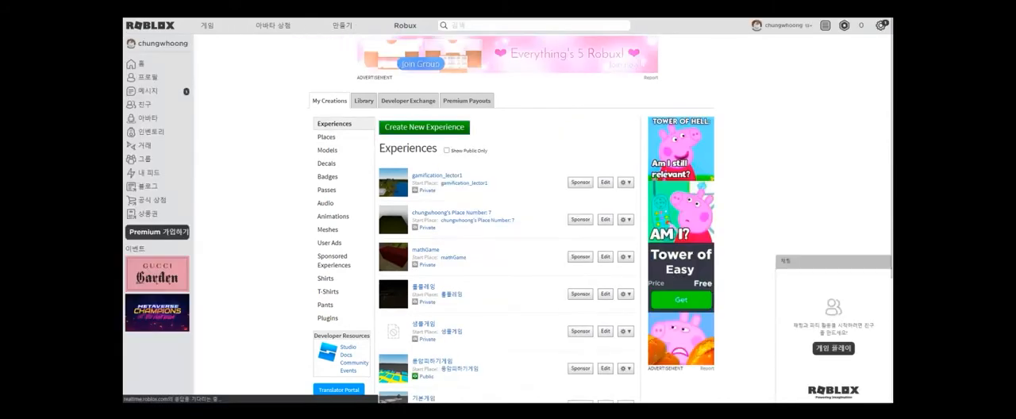
- Return to the Google results for roblox and open the Roblox Studio page
{"action": "left_click", "coordinate": [143, 104]}
{"action": "right_click_drag", "start_coordinate": [305, 123], "coordinate": [249, 118]}
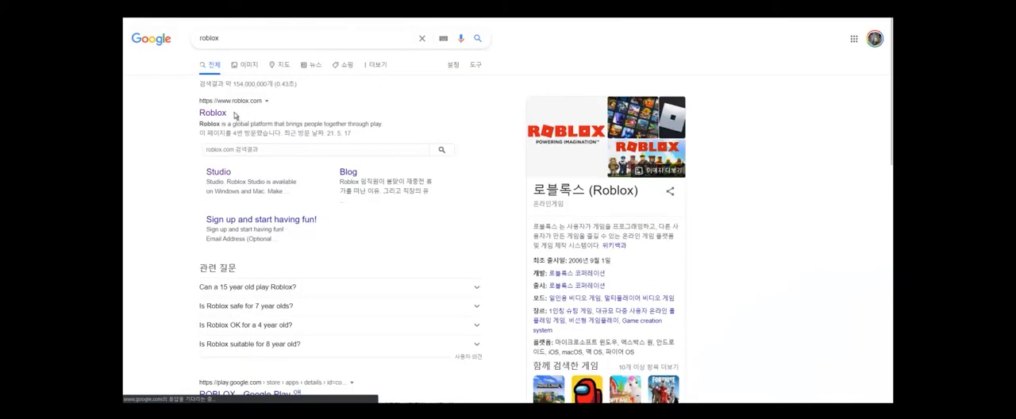
{"action": "double_click", "coordinate": [197, 37]}
{"action": "left_click", "coordinate": [234, 39]}
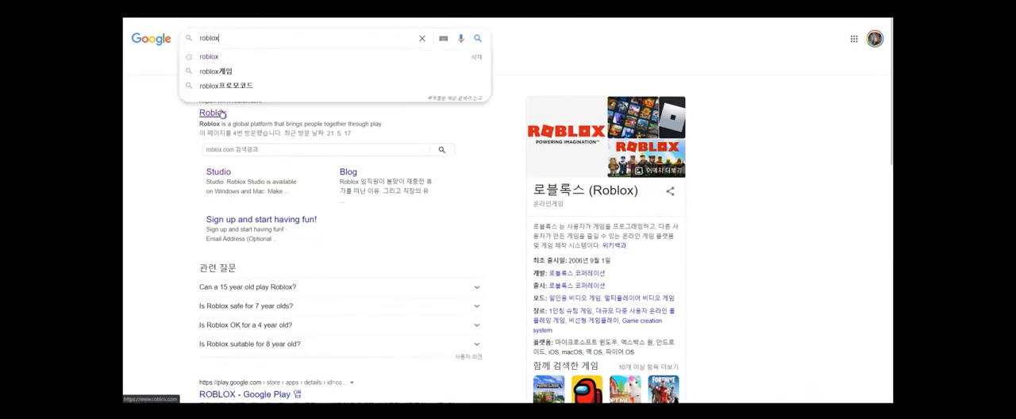
{"action": "left_click", "coordinate": [180, 138]}
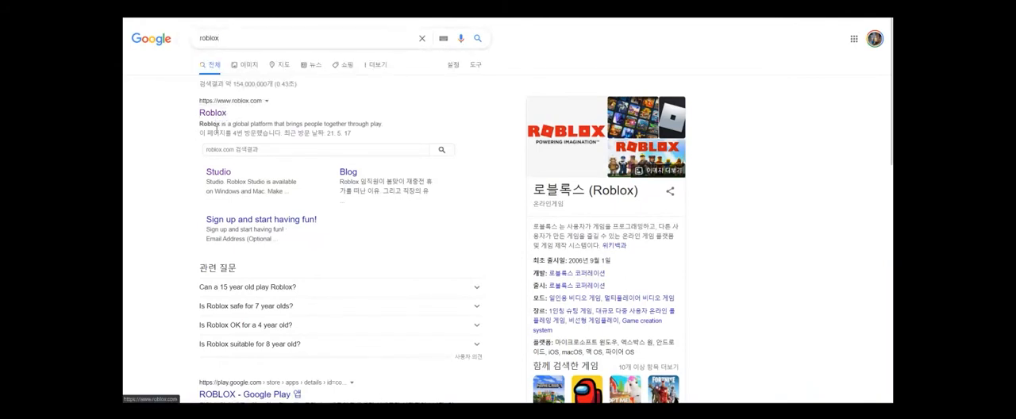
{"action": "left_click", "coordinate": [218, 173]}
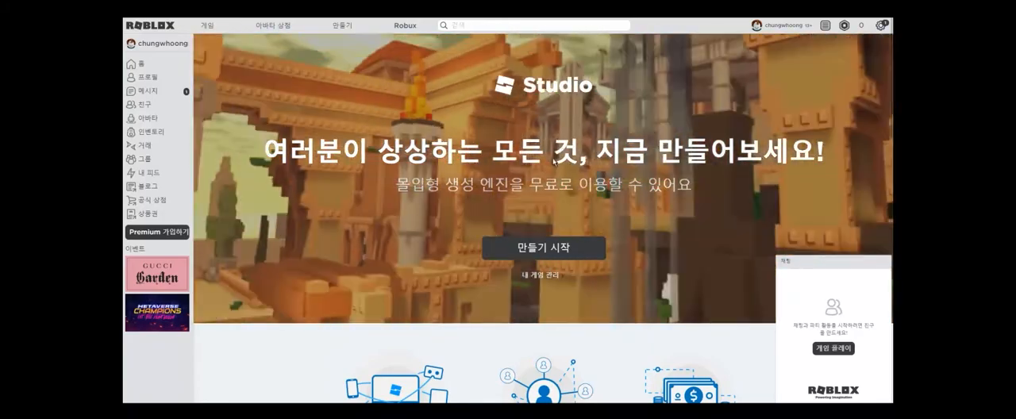
- Look over the Studio landing page and check the signed-in account's profile
{"action": "scroll", "coordinate": [554, 161], "scroll_direction": "down", "scroll_amount": 2}
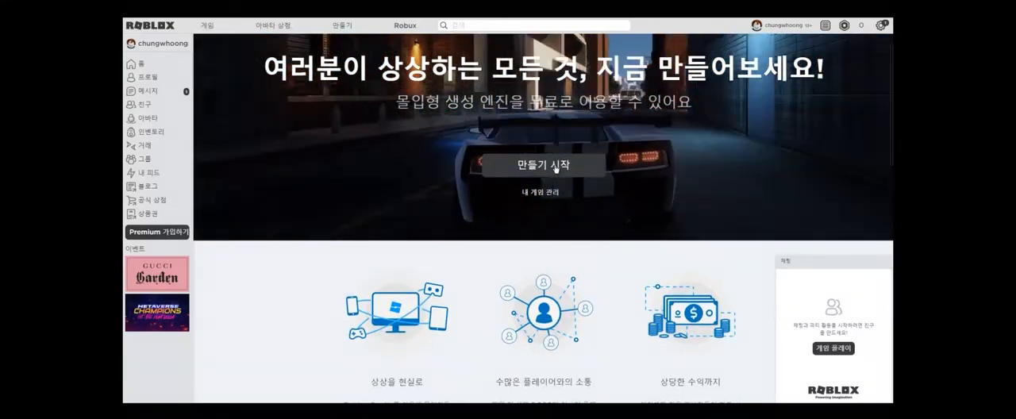
{"action": "scroll", "coordinate": [771, 70], "scroll_direction": "up", "scroll_amount": 2}
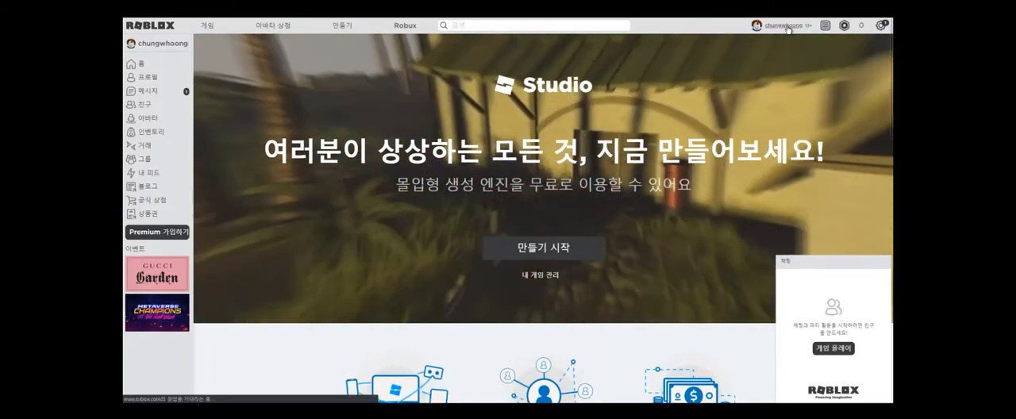
{"action": "left_click", "coordinate": [788, 29]}
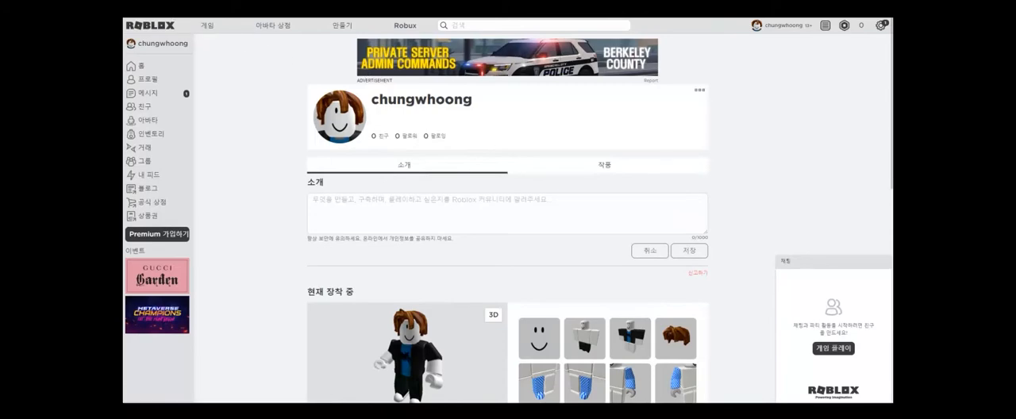
{"action": "key", "text": "alt+Left"}
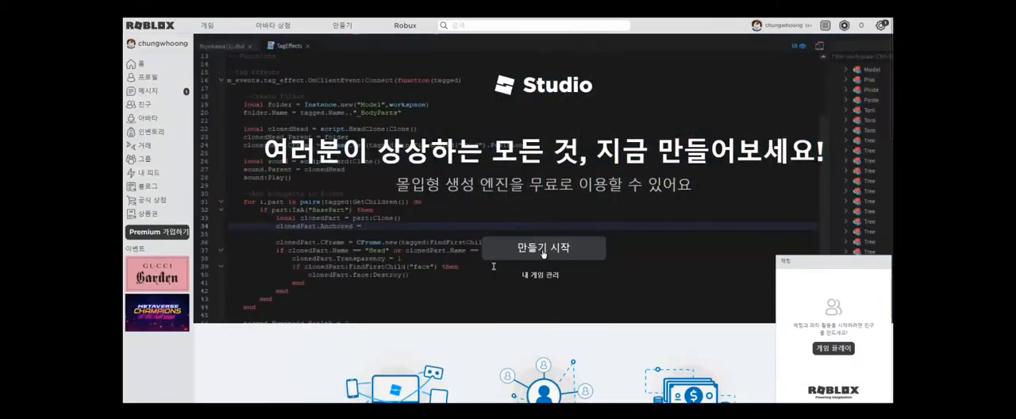
- Launch Roblox Studio from the Studio landing page by starting to create
{"action": "scroll", "coordinate": [544, 253], "scroll_direction": "down", "scroll_amount": 5}
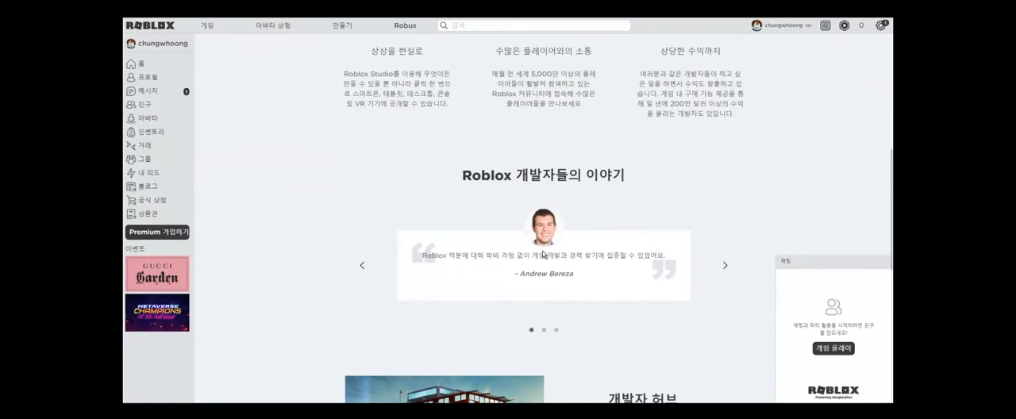
{"action": "scroll", "coordinate": [546, 231], "scroll_direction": "up", "scroll_amount": 3}
{"action": "scroll", "coordinate": [546, 231], "scroll_direction": "up", "scroll_amount": 2}
{"action": "left_click", "coordinate": [547, 124]}
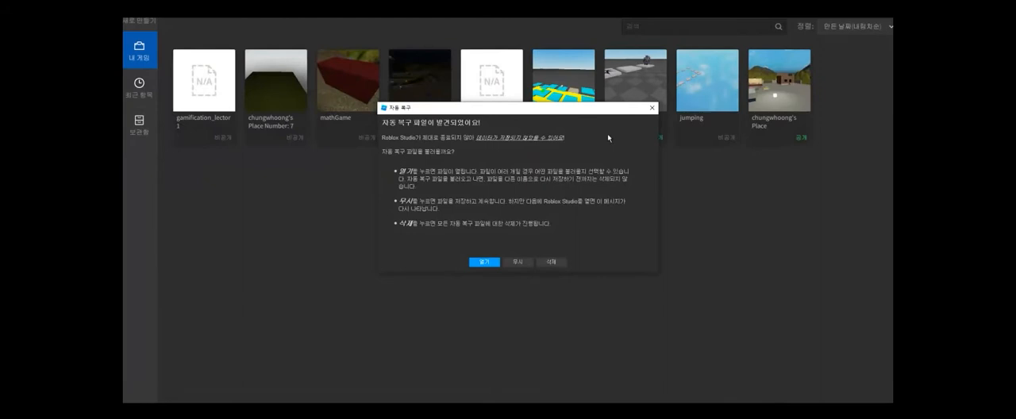
- Dismiss the auto-recovery dialog and create a new place from the Flat Terrain template
{"action": "left_click", "coordinate": [653, 107]}
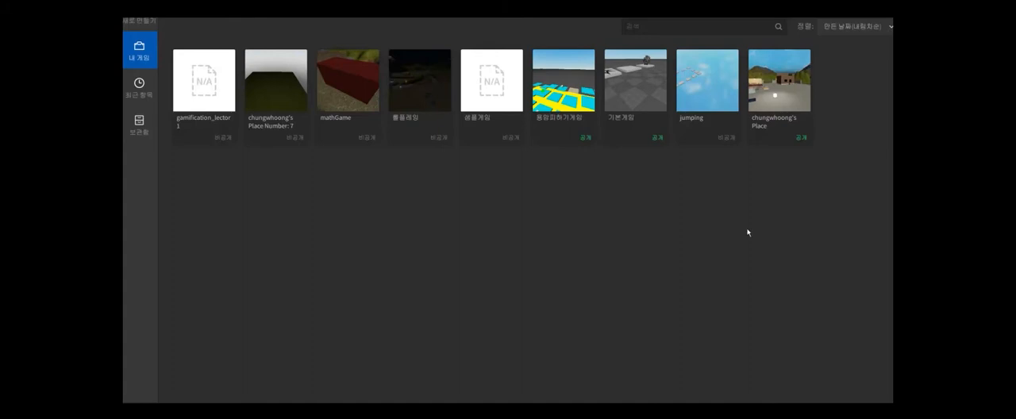
{"action": "left_click", "coordinate": [139, 19]}
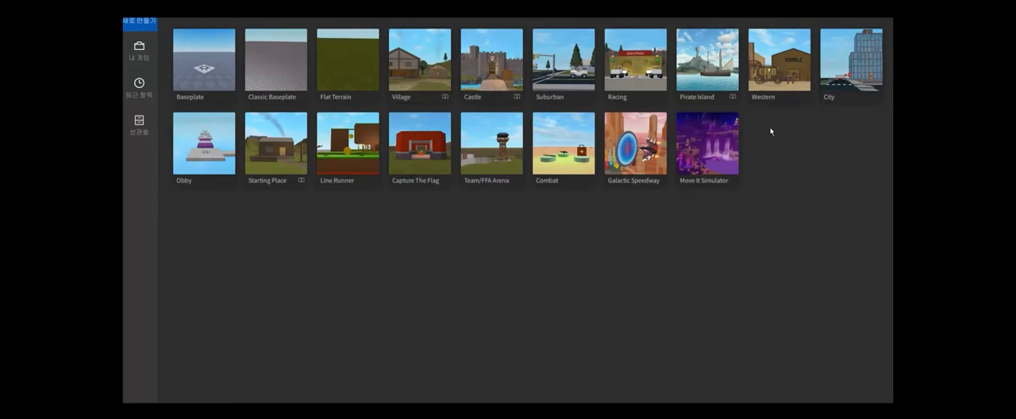
{"action": "left_click", "coordinate": [343, 73]}
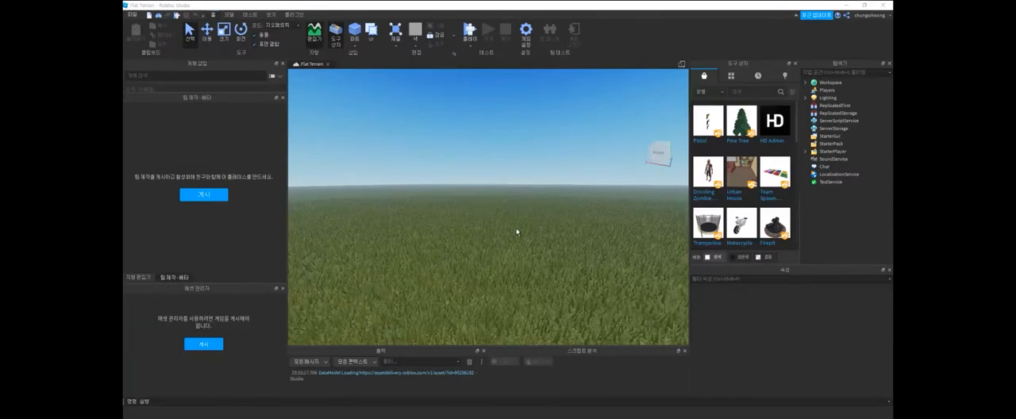
- Examine the flat grass terrain and its outer edges from different distances and angles
{"action": "right_click_drag", "start_coordinate": [516, 231], "coordinate": [516, 231]}
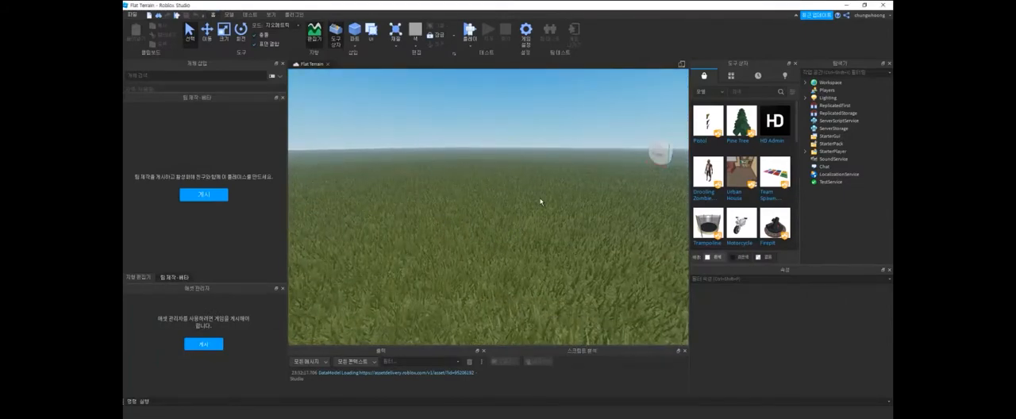
{"action": "scroll", "coordinate": [536, 198], "scroll_direction": "down", "scroll_amount": 10}
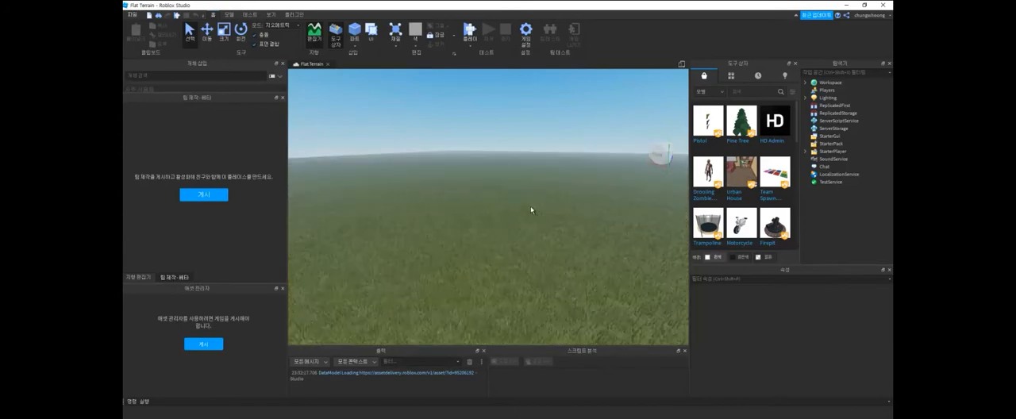
{"action": "scroll", "coordinate": [529, 208], "scroll_direction": "down", "scroll_amount": 10}
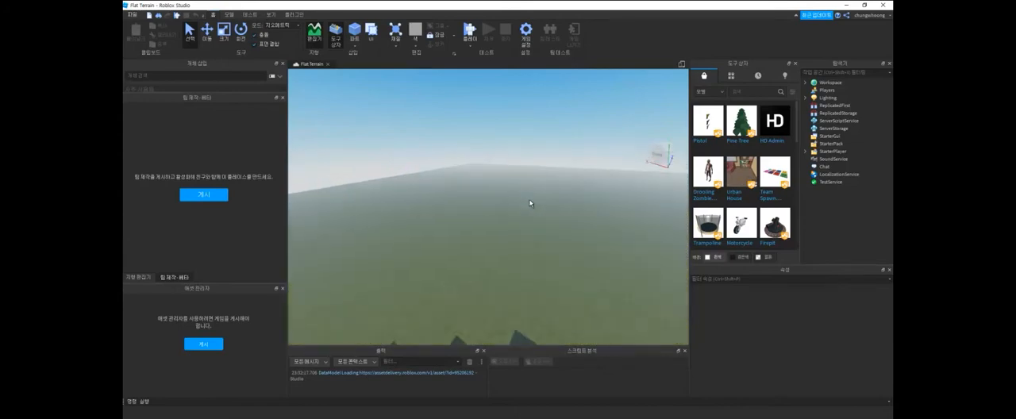
{"action": "scroll", "coordinate": [519, 238], "scroll_direction": "down", "scroll_amount": 3}
{"action": "middle_click_drag", "start_coordinate": [519, 240], "coordinate": [503, 135]}
{"action": "scroll", "coordinate": [513, 264], "scroll_direction": "up", "scroll_amount": 7}
{"action": "scroll", "coordinate": [514, 265], "scroll_direction": "down", "scroll_amount": 7}
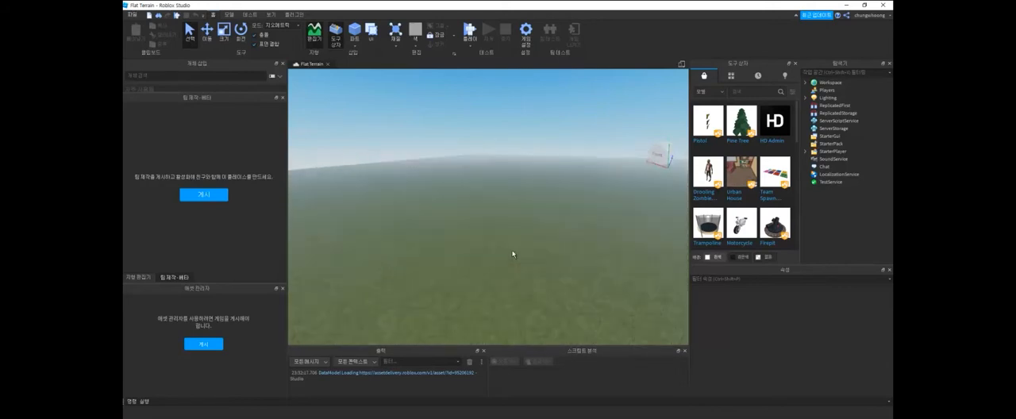
{"action": "scroll", "coordinate": [514, 259], "scroll_direction": "down", "scroll_amount": 5}
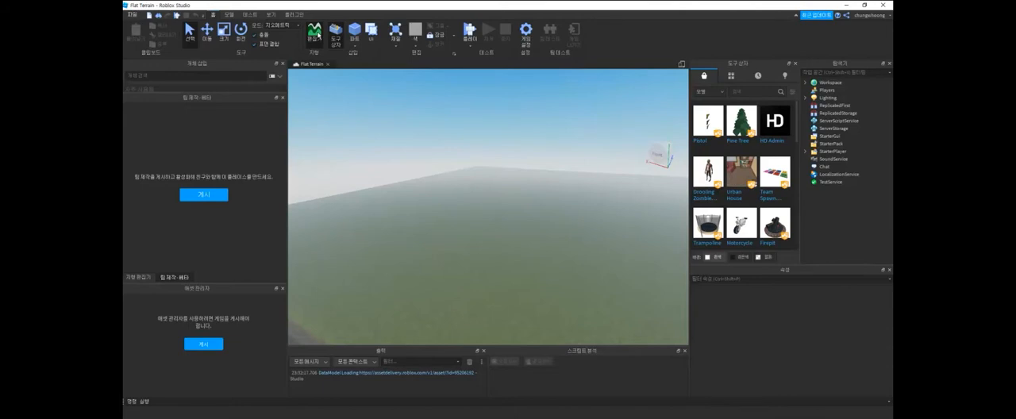
- Hide the Terrain Editor so that only Team Create remains in its place
{"action": "left_click", "coordinate": [315, 35]}
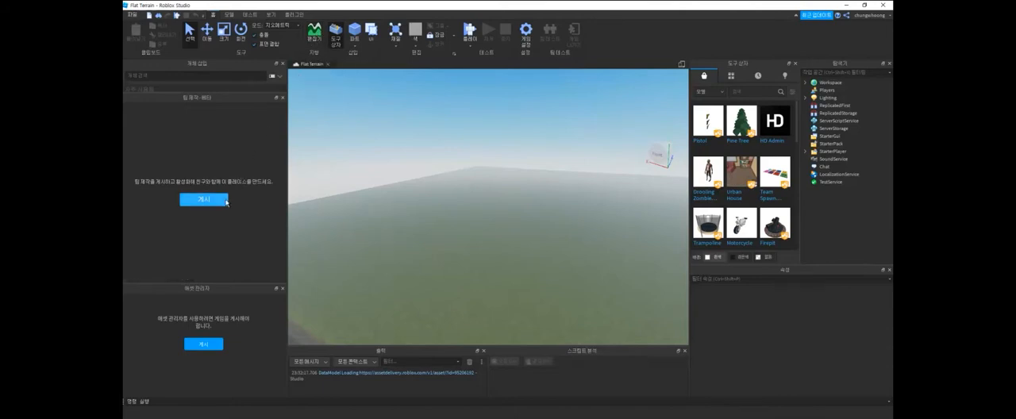
{"action": "left_click", "coordinate": [198, 200]}
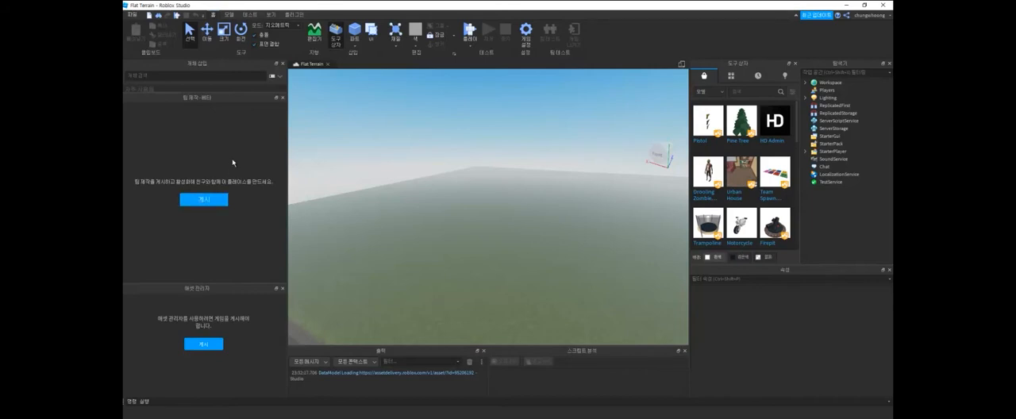
- Find and launch the PointerFocus app from the Windows search
{"action": "key", "text": "super"}
{"action": "type", "text": "pol"}
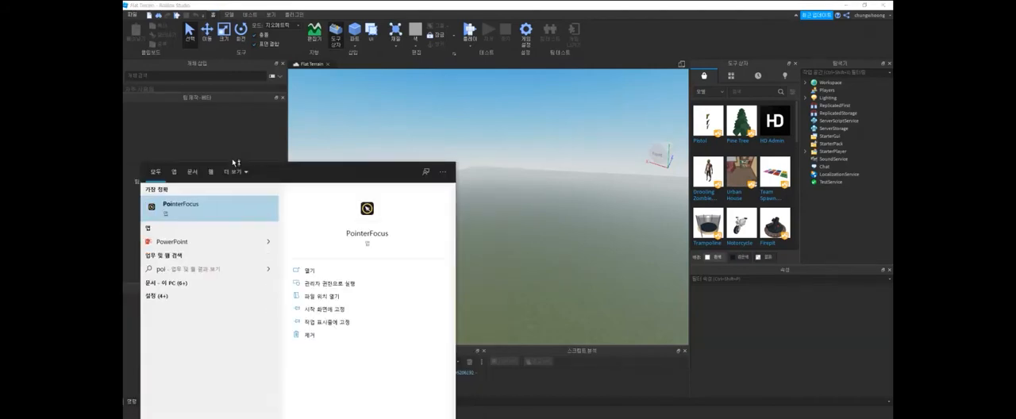
{"action": "key", "text": "Return"}
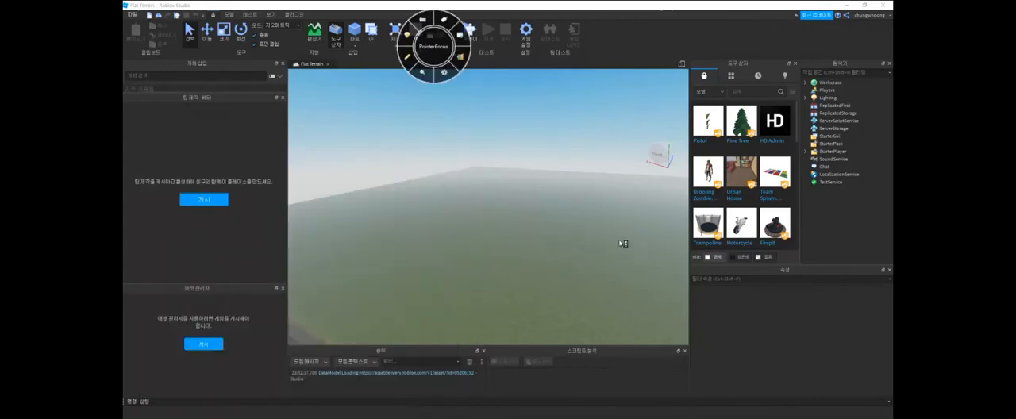
- Dismiss the PointerFocus wheel and publish the place with its default name and basic information
{"action": "left_click", "coordinate": [570, 242]}
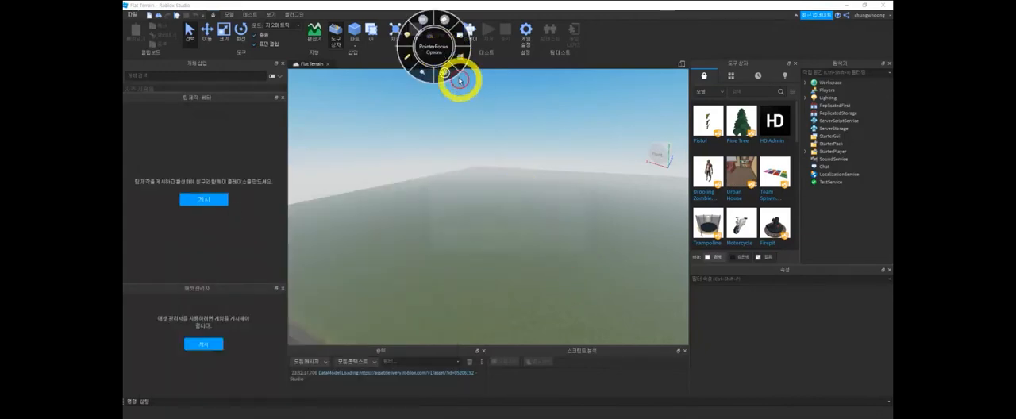
{"action": "left_click", "coordinate": [207, 200]}
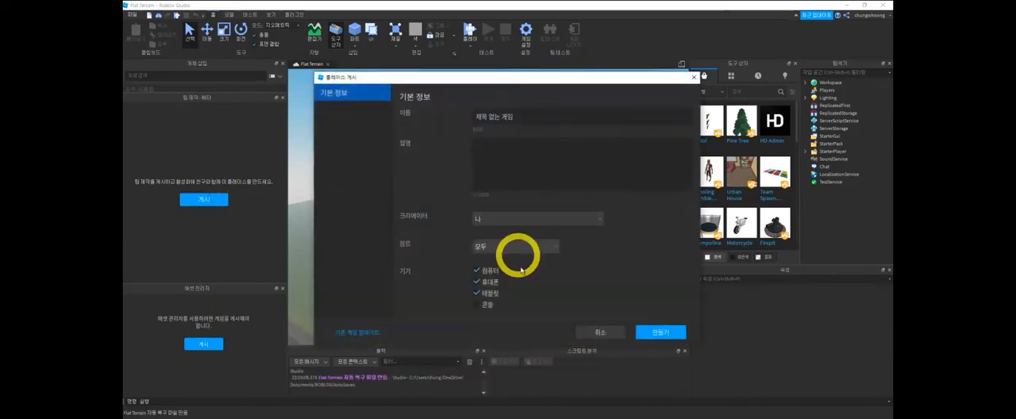
{"action": "left_click", "coordinate": [660, 332]}
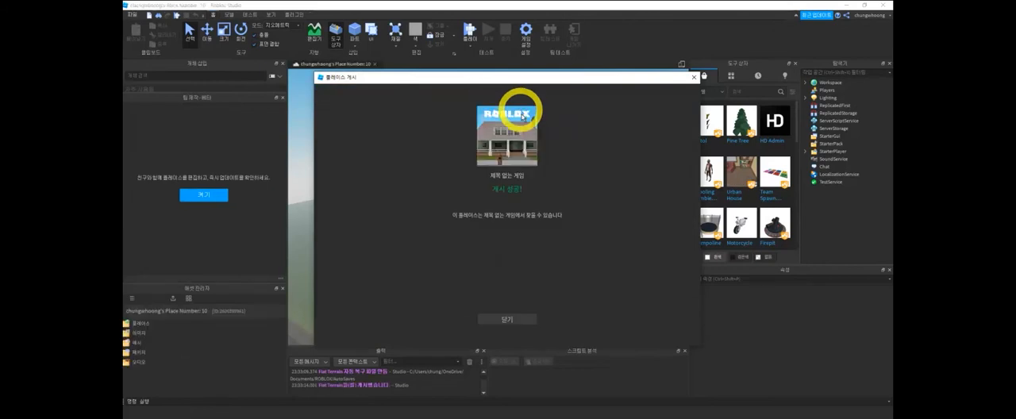
{"action": "left_click", "coordinate": [519, 320]}
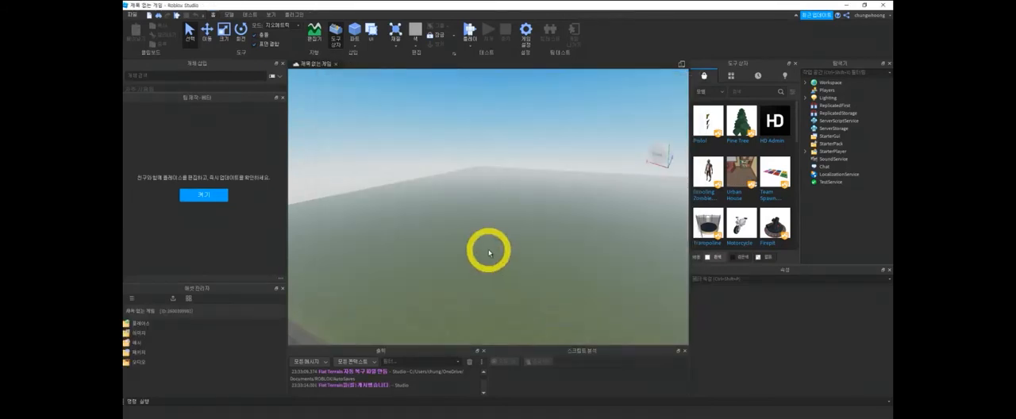
- Examine the published flat terrain and its outer edges from different distances and angles
{"action": "scroll", "coordinate": [489, 253], "scroll_direction": "down", "scroll_amount": 4}
{"action": "right_click_drag", "start_coordinate": [505, 253], "coordinate": [502, 252]}
{"action": "scroll", "coordinate": [469, 227], "scroll_direction": "down", "scroll_amount": 2}
{"action": "scroll", "coordinate": [486, 231], "scroll_direction": "down", "scroll_amount": 4}
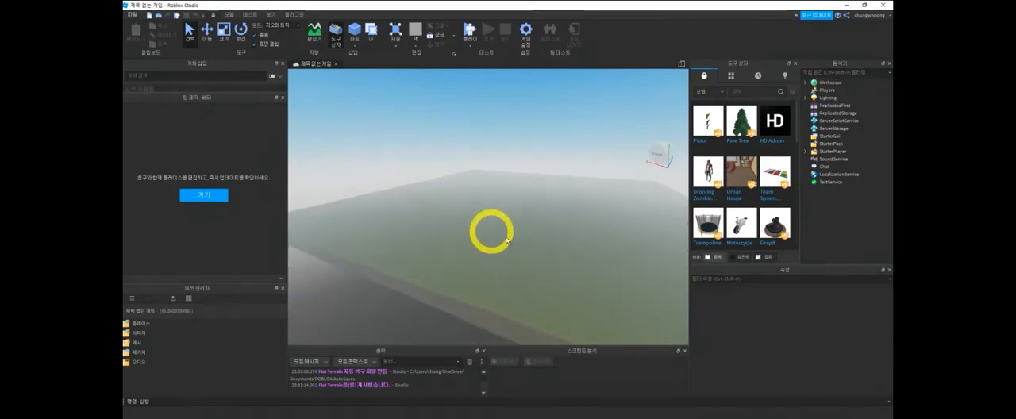
{"action": "middle_click_drag", "start_coordinate": [563, 248], "coordinate": [417, 276]}
{"action": "mouse_move", "coordinate": [593, 193]}
{"action": "middle_mouse_down"}
{"action": "mouse_move", "coordinate": [544, 223]}
{"action": "mouse_move", "coordinate": [480, 229]}
{"action": "middle_mouse_up"}
{"action": "scroll", "coordinate": [490, 235], "scroll_direction": "up", "scroll_amount": 4}
{"action": "scroll", "coordinate": [491, 235], "scroll_direction": "down", "scroll_amount": 3}
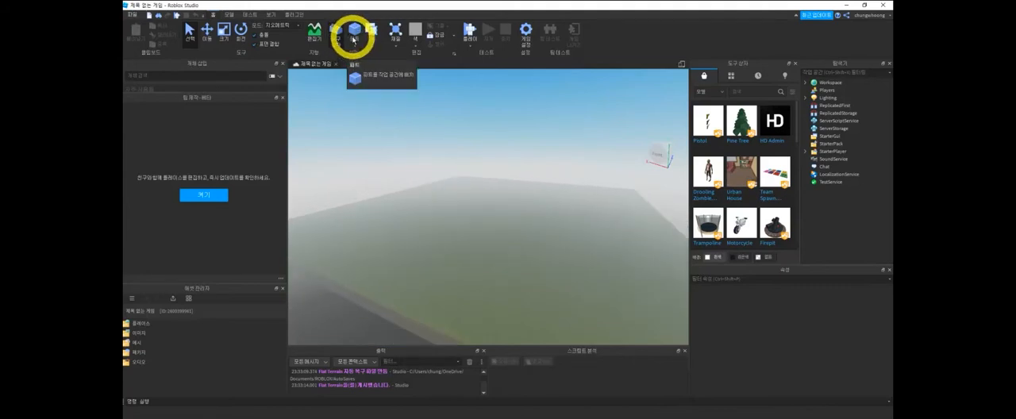
- Reopen the Terrain Editor's Generate tool and enlarge the map region to about 1313 in X and further along Z
{"action": "left_click", "coordinate": [315, 36]}
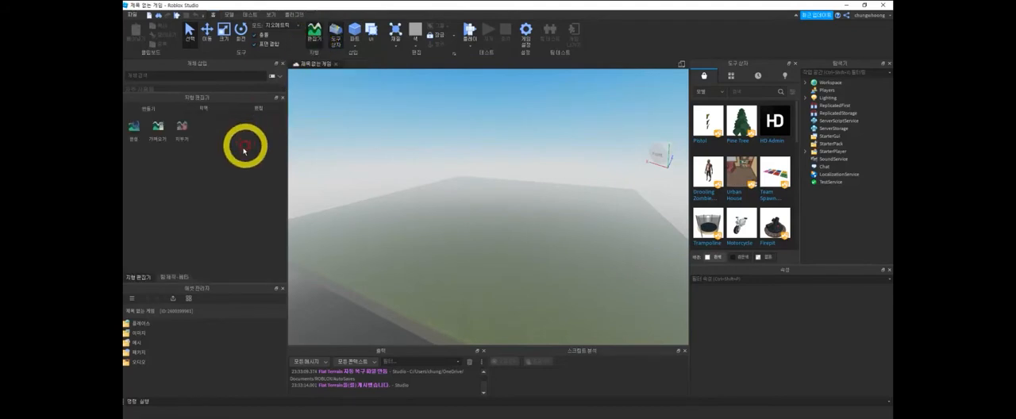
{"action": "left_click", "coordinate": [133, 127]}
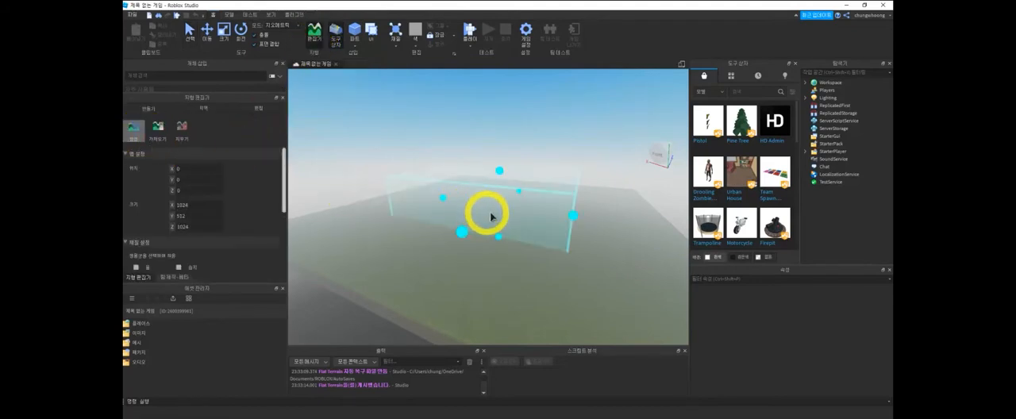
{"action": "left_click_drag", "start_coordinate": [573, 215], "coordinate": [590, 223]}
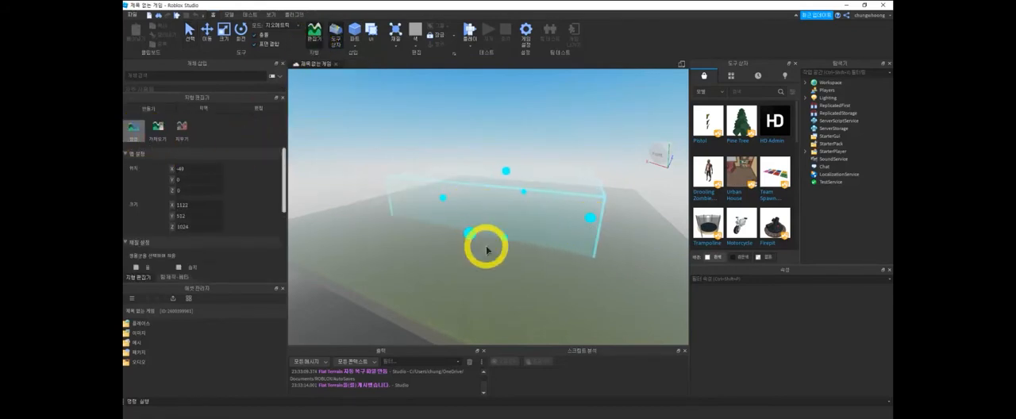
{"action": "left_click_drag", "start_coordinate": [474, 236], "coordinate": [450, 268]}
{"action": "mouse_move", "coordinate": [516, 190]}
{"action": "left_mouse_down"}
{"action": "mouse_move", "coordinate": [544, 173]}
{"action": "mouse_move", "coordinate": [535, 193]}
{"action": "left_mouse_up"}
{"action": "right_click_drag", "start_coordinate": [535, 193], "coordinate": [563, 216]}
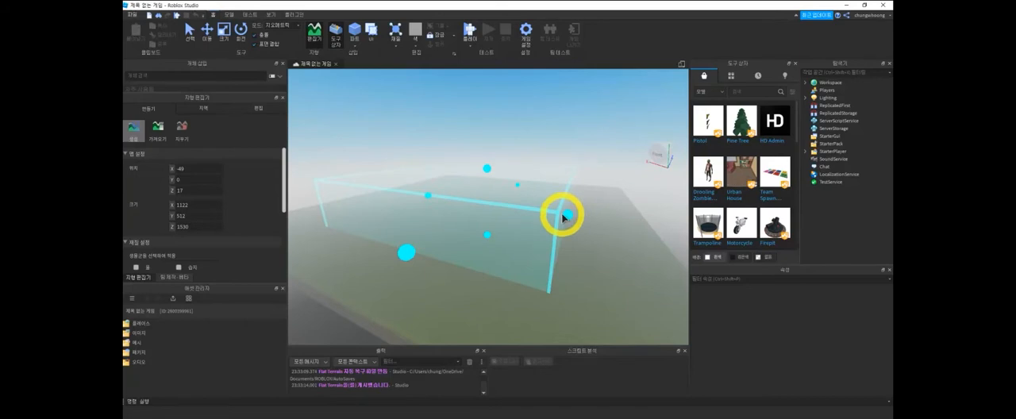
{"action": "left_click_drag", "start_coordinate": [564, 217], "coordinate": [583, 226]}
{"action": "left_click_drag", "start_coordinate": [424, 267], "coordinate": [410, 273]}
{"action": "left_click_drag", "start_coordinate": [525, 190], "coordinate": [521, 157]}
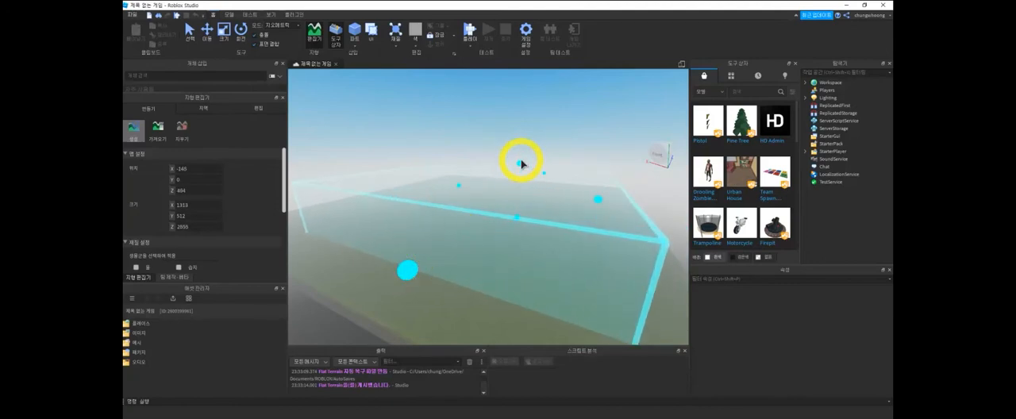
- Add the Water, Marsh, Dunes, Canyons and Lavascape biomes to the selection and generate the terrain
{"action": "scroll", "coordinate": [227, 214], "scroll_direction": "down", "scroll_amount": 5}
{"action": "scroll", "coordinate": [227, 215], "scroll_direction": "up", "scroll_amount": 3}
{"action": "left_click", "coordinate": [180, 211]}
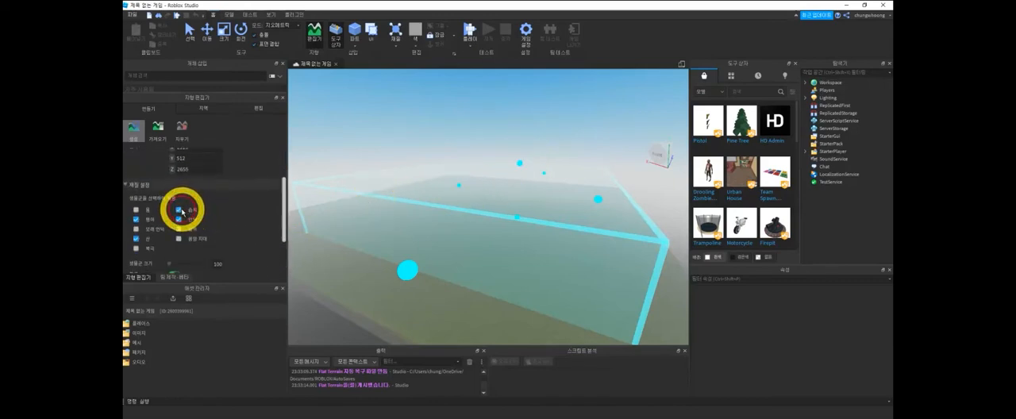
{"action": "left_click", "coordinate": [136, 210]}
{"action": "left_click", "coordinate": [135, 229]}
{"action": "left_click", "coordinate": [179, 228]}
{"action": "left_click", "coordinate": [178, 239]}
{"action": "scroll", "coordinate": [179, 241], "scroll_direction": "down", "scroll_amount": 2}
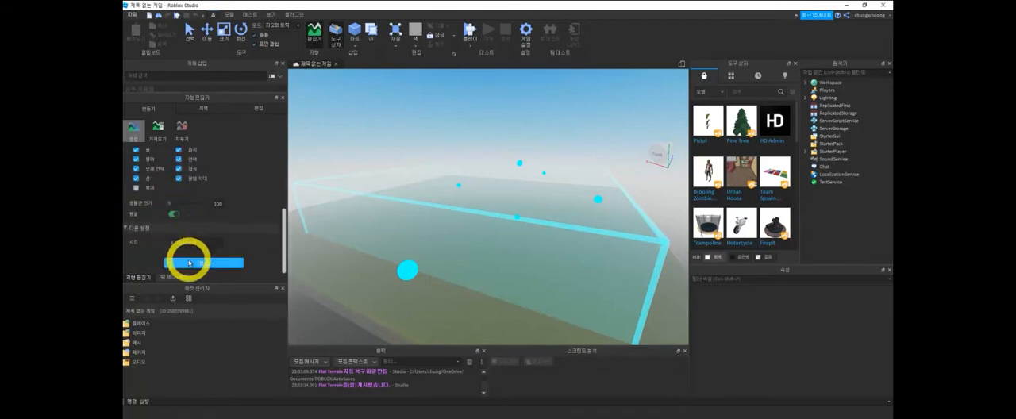
{"action": "left_click", "coordinate": [188, 262]}
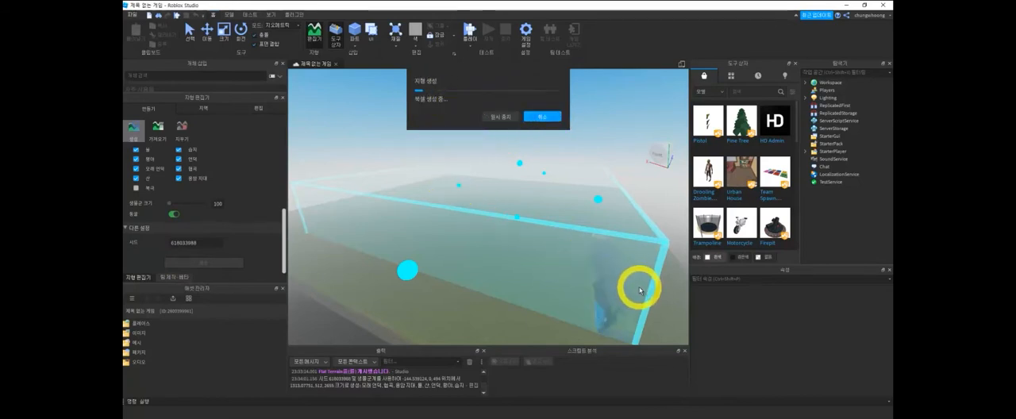
- Insert a new block part into the generated landscape and deselect it
{"action": "middle_click_drag", "start_coordinate": [610, 248], "coordinate": [624, 289]}
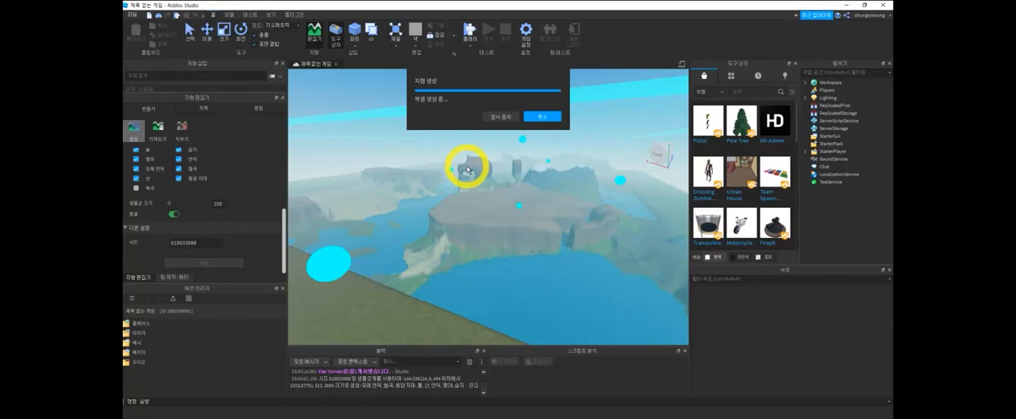
{"action": "scroll", "coordinate": [537, 192], "scroll_direction": "down", "scroll_amount": 4}
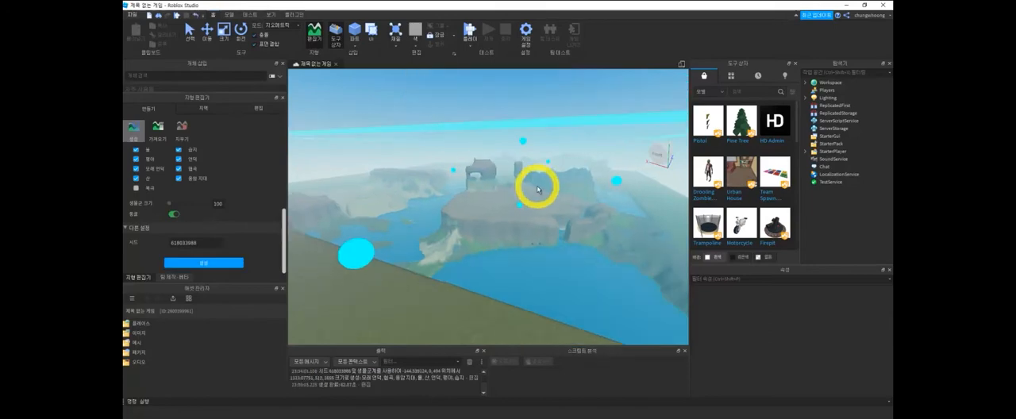
{"action": "scroll", "coordinate": [537, 193], "scroll_direction": "up", "scroll_amount": 2}
{"action": "scroll", "coordinate": [537, 193], "scroll_direction": "up", "scroll_amount": 2}
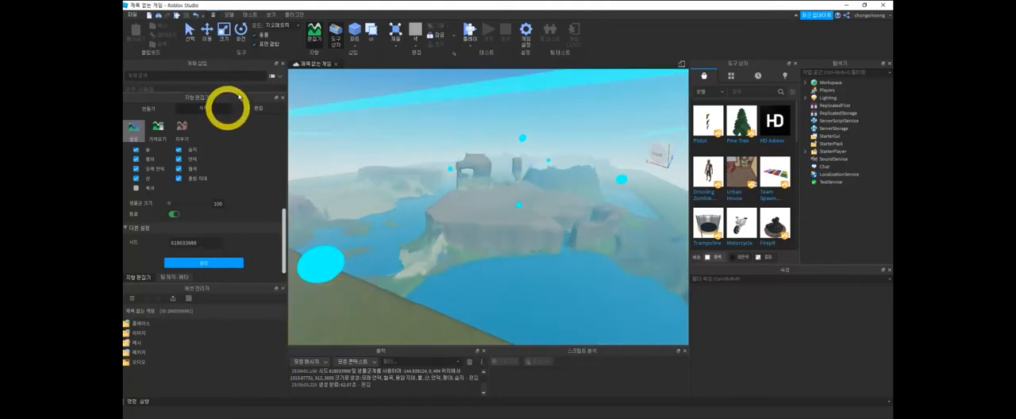
{"action": "left_click", "coordinate": [354, 31]}
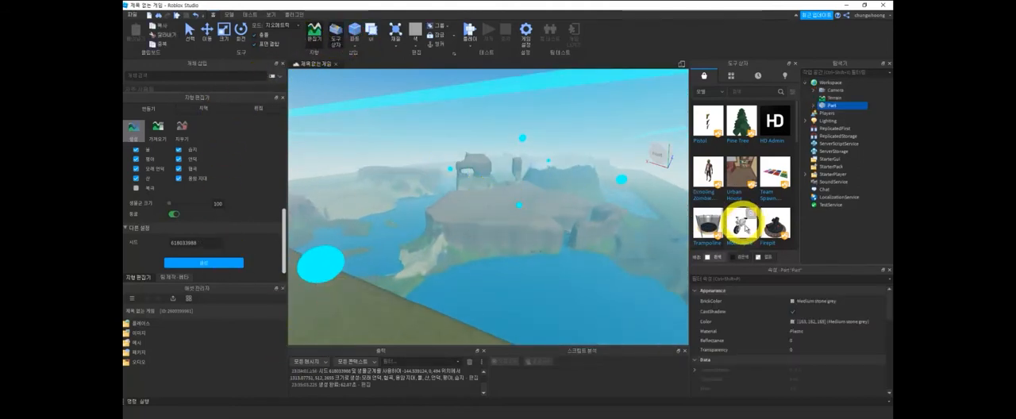
{"action": "left_click", "coordinate": [822, 244]}
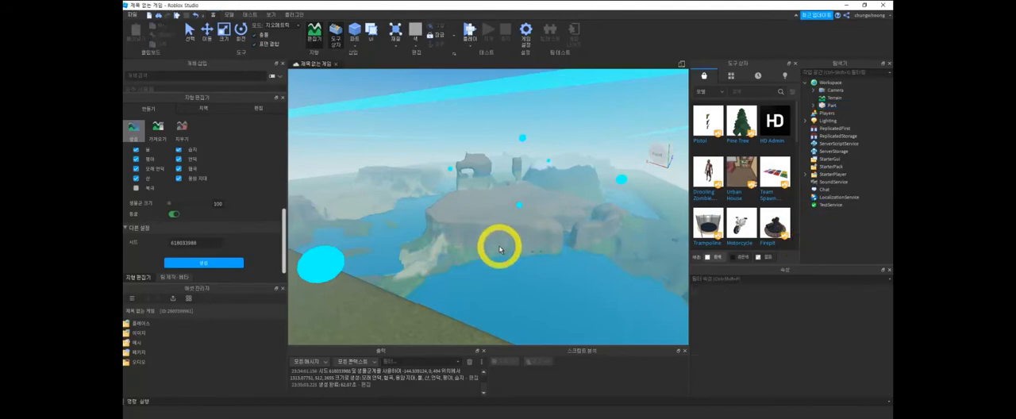
- Switch the Terrain Editor from map generation to its terrain-editing tools
{"action": "left_click", "coordinate": [204, 108]}
{"action": "left_click", "coordinate": [245, 111]}
{"action": "scroll", "coordinate": [506, 262], "scroll_direction": "up", "scroll_amount": 5}
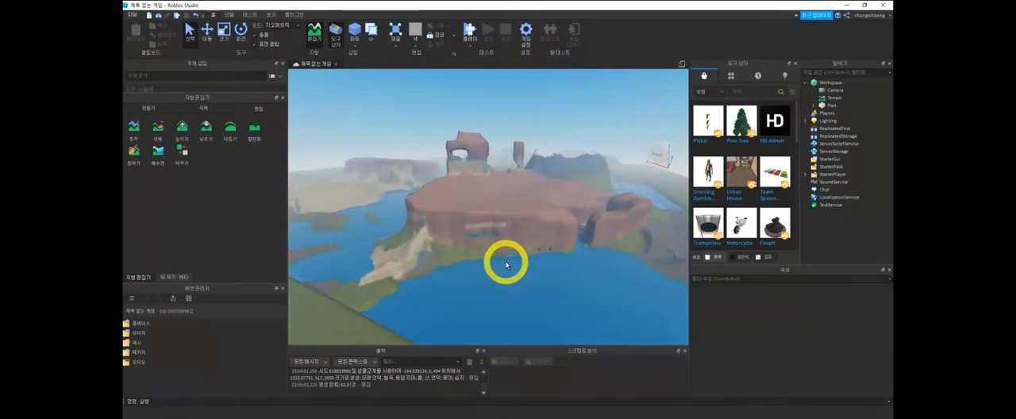
- Delete the inserted block part from the red plateau
{"action": "middle_click_drag", "start_coordinate": [515, 250], "coordinate": [479, 272]}
{"action": "scroll", "coordinate": [467, 220], "scroll_direction": "up", "scroll_amount": 5}
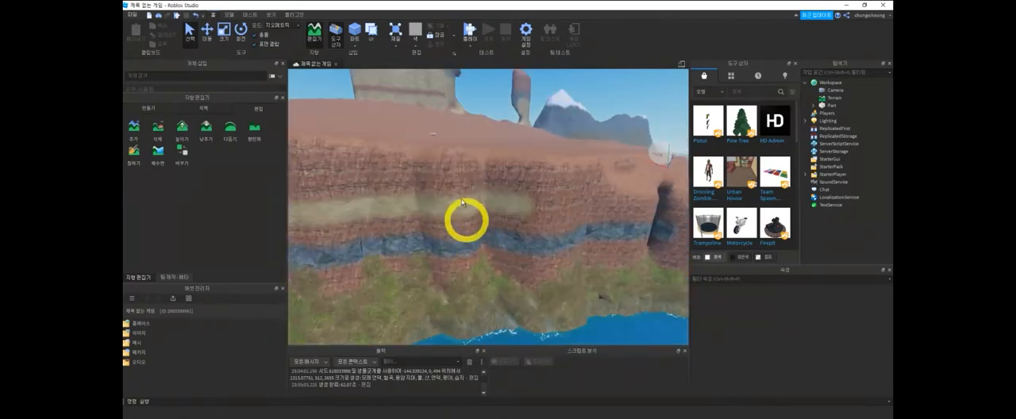
{"action": "middle_click_drag", "start_coordinate": [463, 202], "coordinate": [437, 225]}
{"action": "scroll", "coordinate": [437, 225], "scroll_direction": "up", "scroll_amount": 5}
{"action": "middle_click_drag", "start_coordinate": [416, 187], "coordinate": [432, 231]}
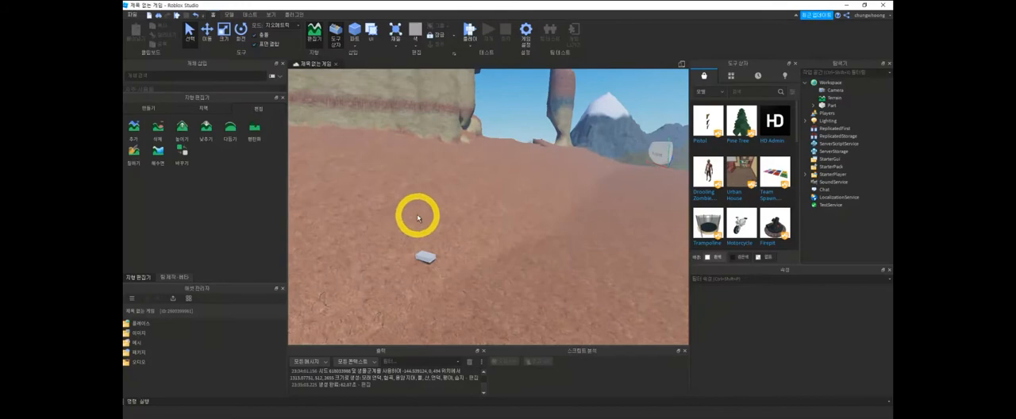
{"action": "left_click", "coordinate": [425, 256]}
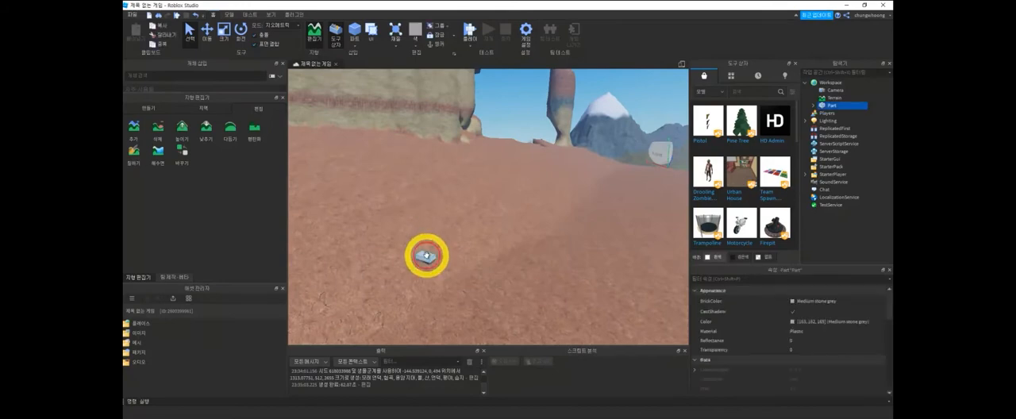
{"action": "key", "text": "Delete"}
- Add a SpawnLocation object to Workspace at the edge of the red plateau
{"action": "scroll", "coordinate": [487, 263], "scroll_direction": "down", "scroll_amount": 10}
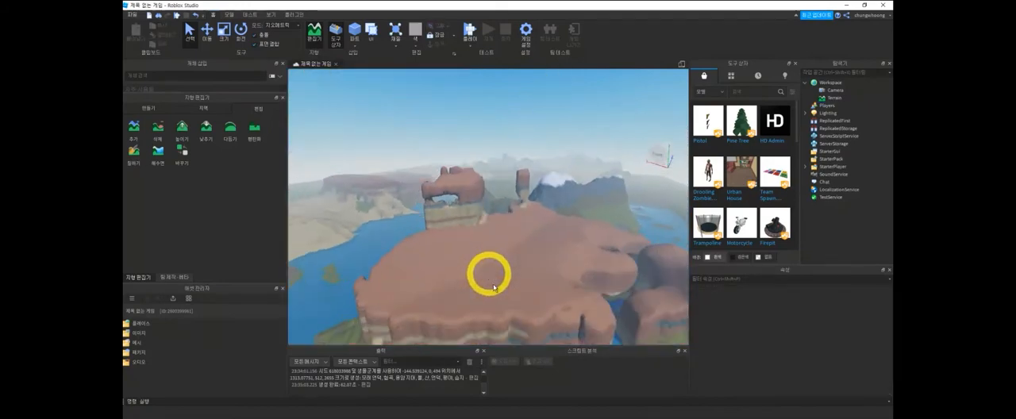
{"action": "middle_click_drag", "start_coordinate": [493, 287], "coordinate": [485, 183]}
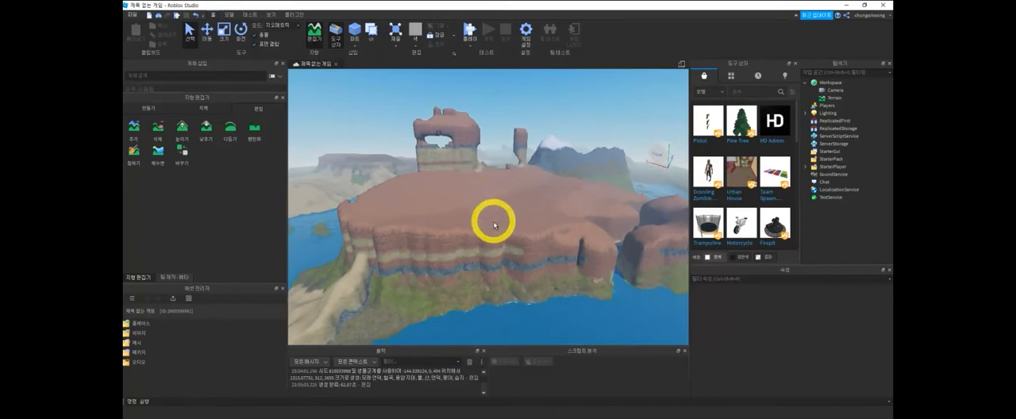
{"action": "scroll", "coordinate": [494, 225], "scroll_direction": "down", "scroll_amount": 2}
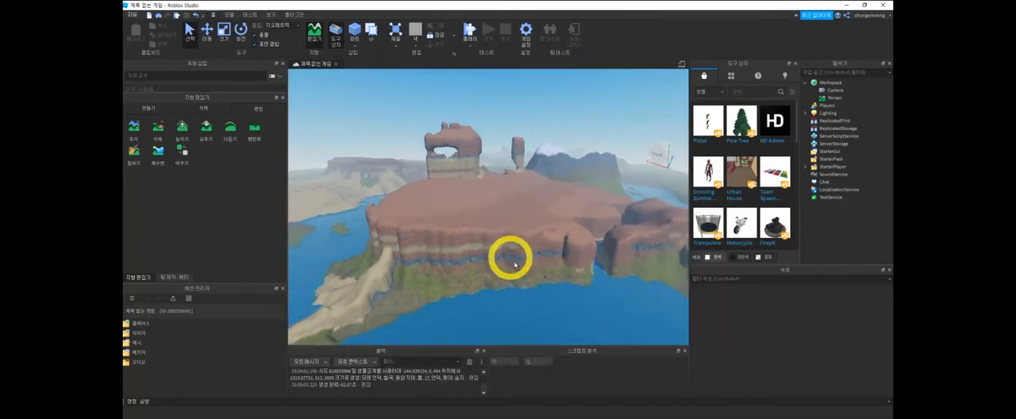
{"action": "middle_click_drag", "start_coordinate": [517, 267], "coordinate": [519, 243]}
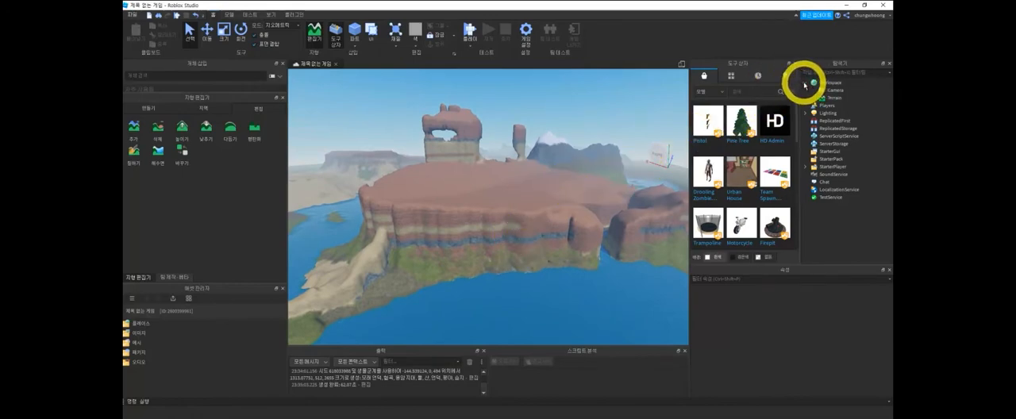
{"action": "left_click", "coordinate": [843, 83]}
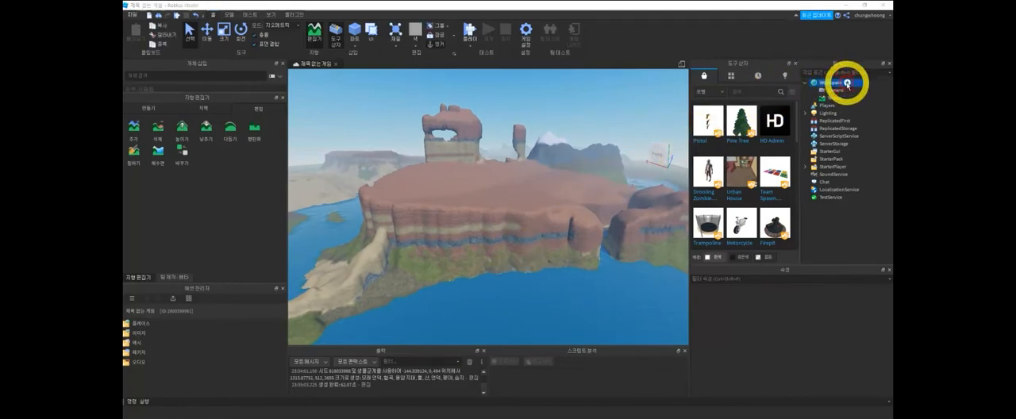
{"action": "left_click", "coordinate": [847, 83]}
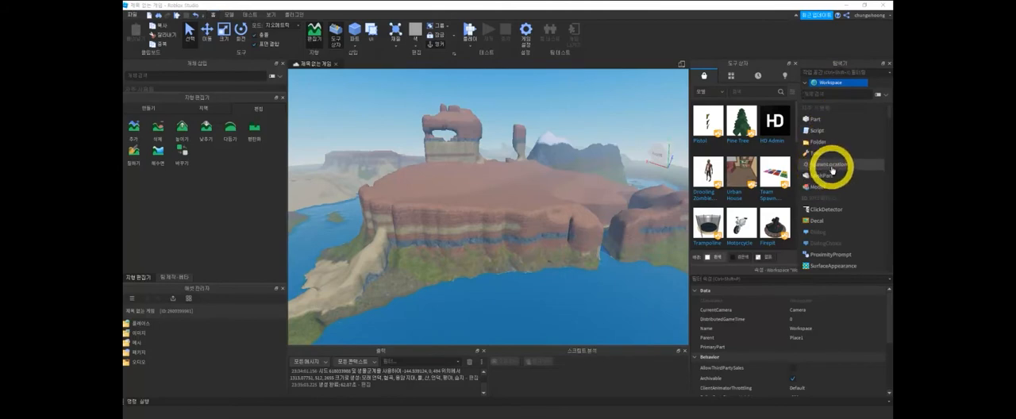
{"action": "left_click", "coordinate": [832, 169]}
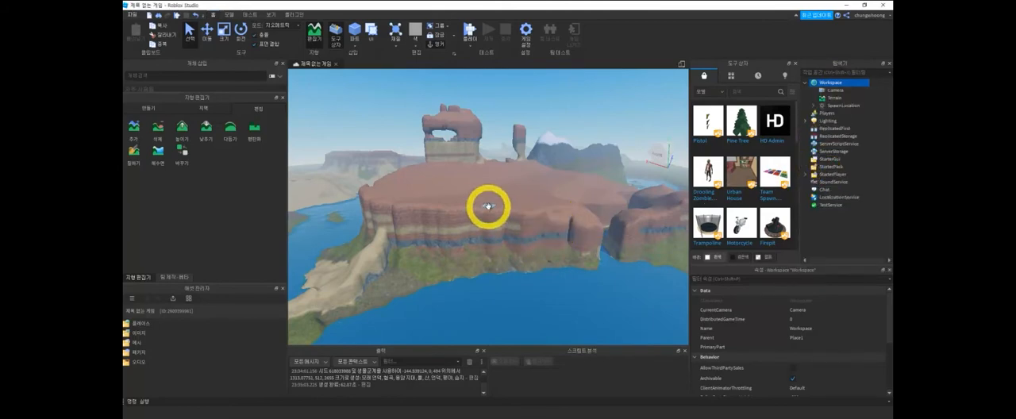
- Move the SpawnLocation away from the cliff edge along its axes with the Move tool
{"action": "scroll", "coordinate": [506, 231], "scroll_direction": "up", "scroll_amount": 5}
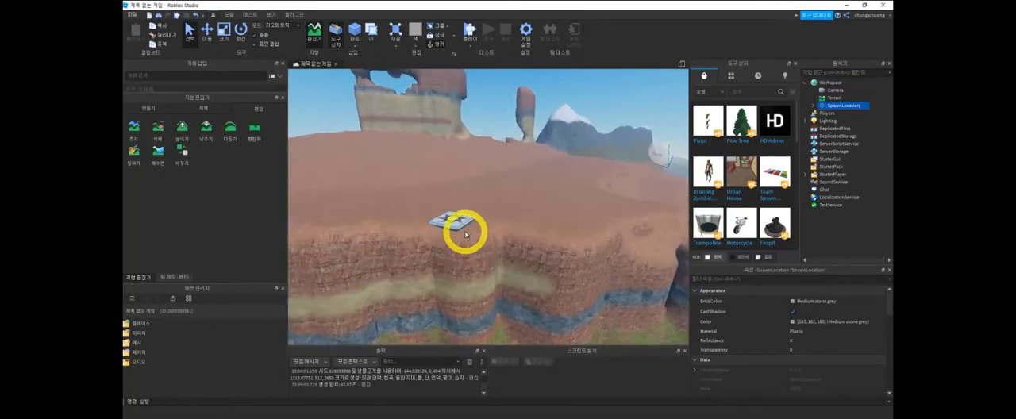
{"action": "left_click", "coordinate": [454, 217]}
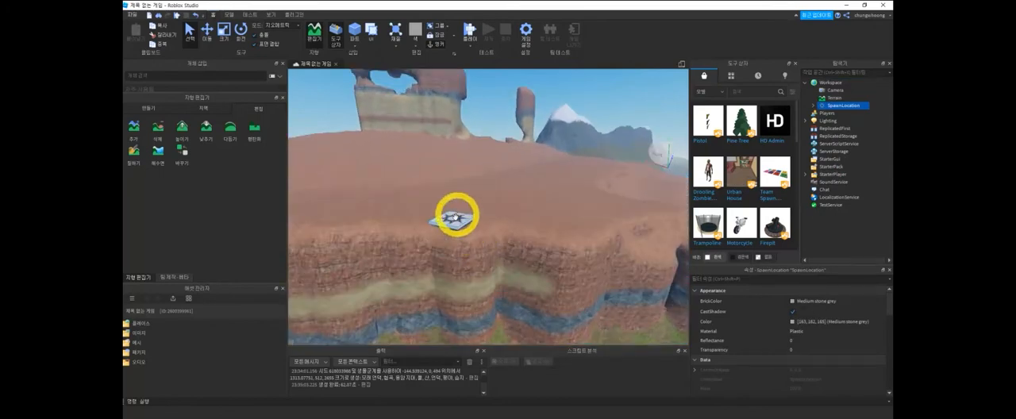
{"action": "left_click", "coordinate": [444, 225]}
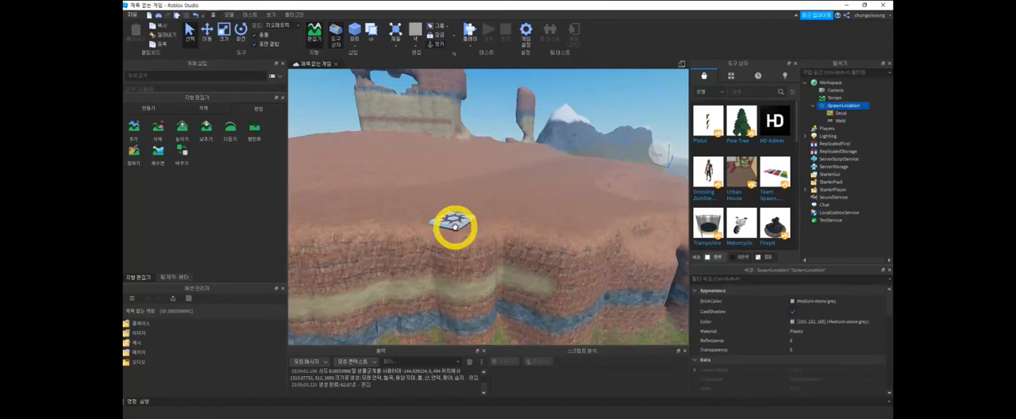
{"action": "left_click", "coordinate": [230, 15]}
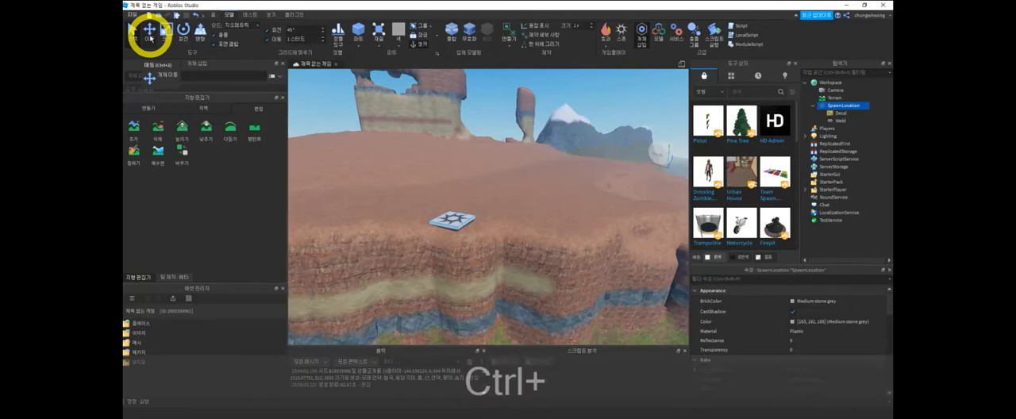
{"action": "key", "text": "ctrl+2"}
{"action": "left_click_drag", "start_coordinate": [413, 245], "coordinate": [324, 292]}
{"action": "middle_click_drag", "start_coordinate": [426, 279], "coordinate": [433, 220]}
{"action": "left_click_drag", "start_coordinate": [401, 231], "coordinate": [279, 317]}
{"action": "middle_click_drag", "start_coordinate": [442, 265], "coordinate": [517, 262]}
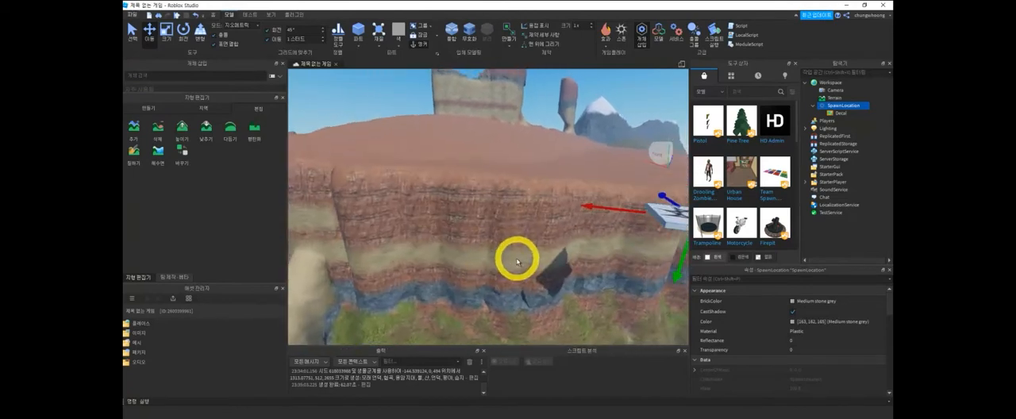
- Move the SpawnLocation further out along its blue axis, over the water in front of the plateau
{"action": "scroll", "coordinate": [537, 245], "scroll_direction": "down", "scroll_amount": 6}
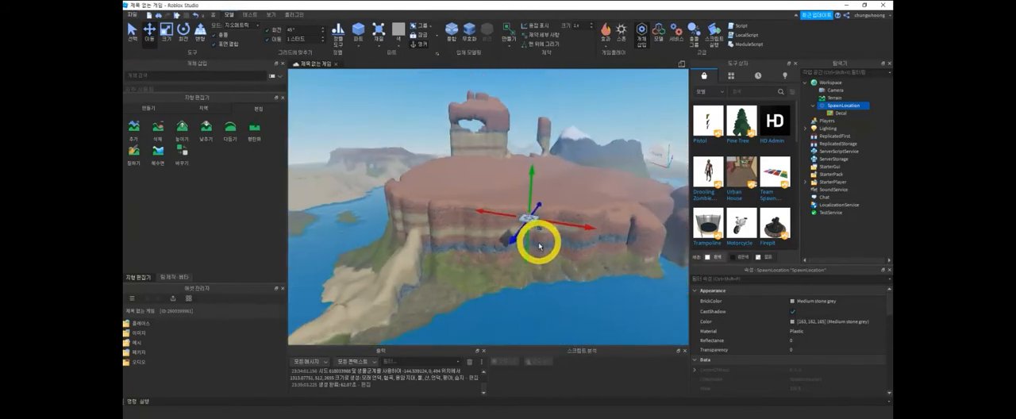
{"action": "scroll", "coordinate": [537, 246], "scroll_direction": "down", "scroll_amount": 3}
{"action": "left_click_drag", "start_coordinate": [517, 253], "coordinate": [467, 340]}
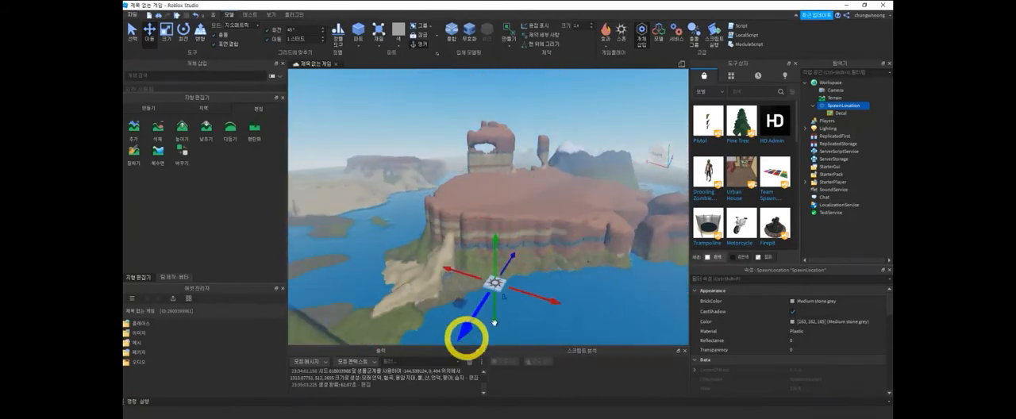
{"action": "right_click_drag", "start_coordinate": [555, 300], "coordinate": [548, 249]}
{"action": "scroll", "coordinate": [548, 248], "scroll_direction": "up", "scroll_amount": 5}
{"action": "key", "text": "d"}
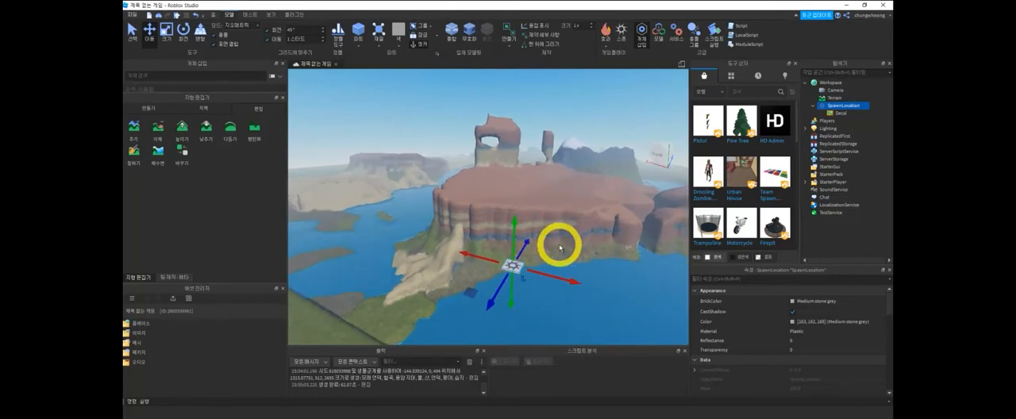
- Insert a block part near the SpawnLocation and shift it toward the SpawnLocation
{"action": "scroll", "coordinate": [560, 245], "scroll_direction": "up", "scroll_amount": 5}
{"action": "mouse_move", "coordinate": [525, 265]}
{"action": "middle_mouse_down"}
{"action": "mouse_move", "coordinate": [519, 254]}
{"action": "mouse_move", "coordinate": [526, 265]}
{"action": "middle_mouse_up"}
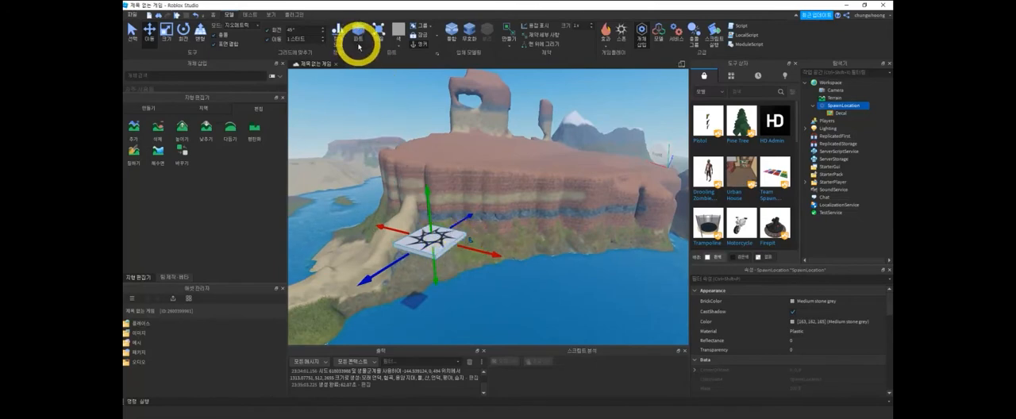
{"action": "left_click", "coordinate": [368, 54]}
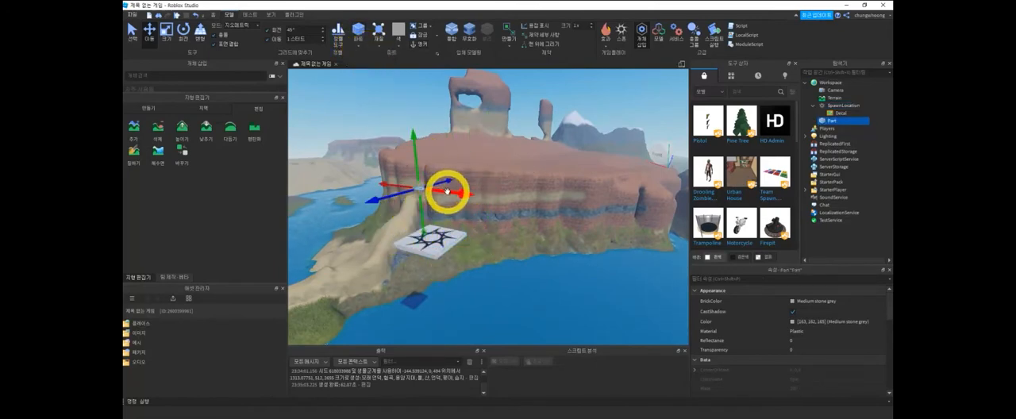
{"action": "left_click_drag", "start_coordinate": [432, 240], "coordinate": [481, 236]}
{"action": "middle_click_drag", "start_coordinate": [484, 236], "coordinate": [454, 240]}
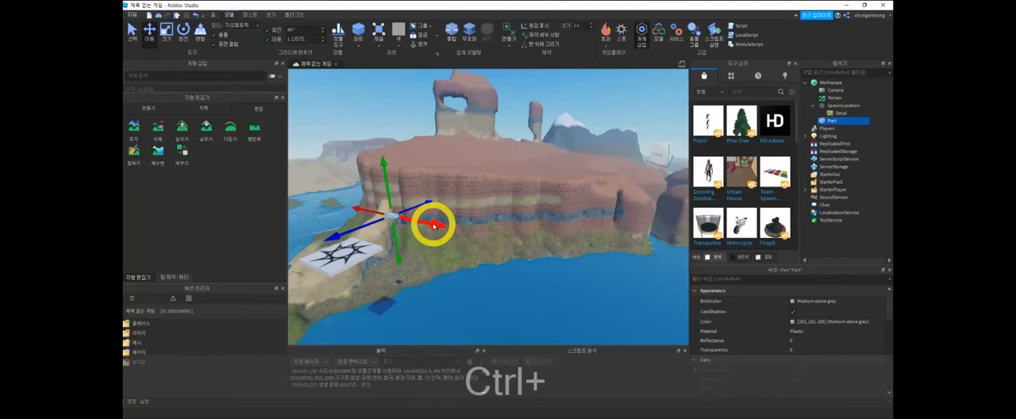
- Scale the new block along its red and blue axes into a flat platform with the Scale tool
{"action": "key", "text": "ctrl+3"}
{"action": "left_click_drag", "start_coordinate": [409, 220], "coordinate": [429, 231]}
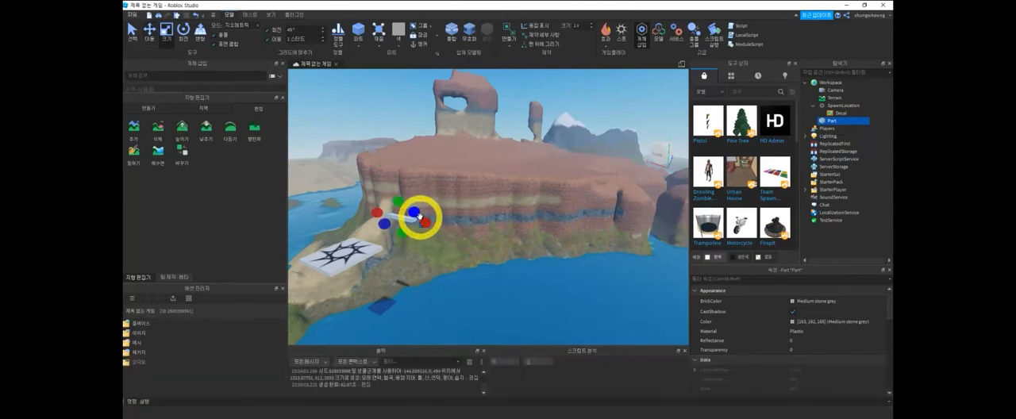
{"action": "left_click_drag", "start_coordinate": [417, 214], "coordinate": [440, 204]}
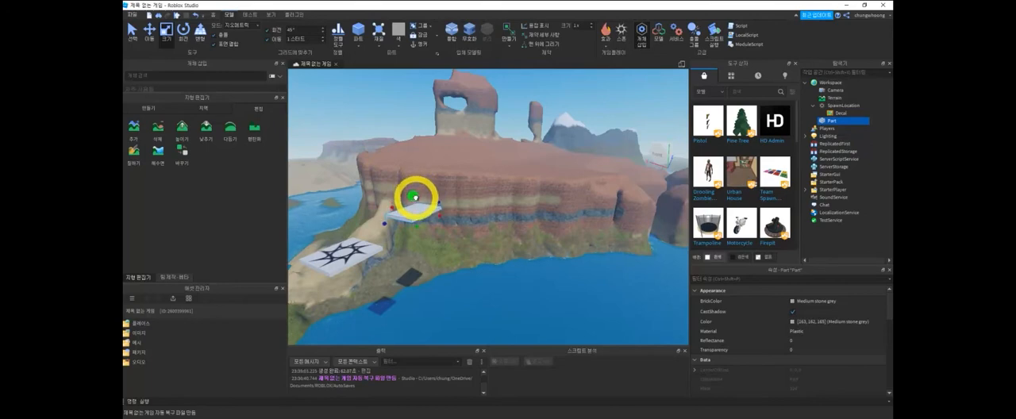
- Move the flat block along its blue and red axes so it sits beside the SpawnLocation as the first stepping platform
{"action": "key", "text": "ctrl+2"}
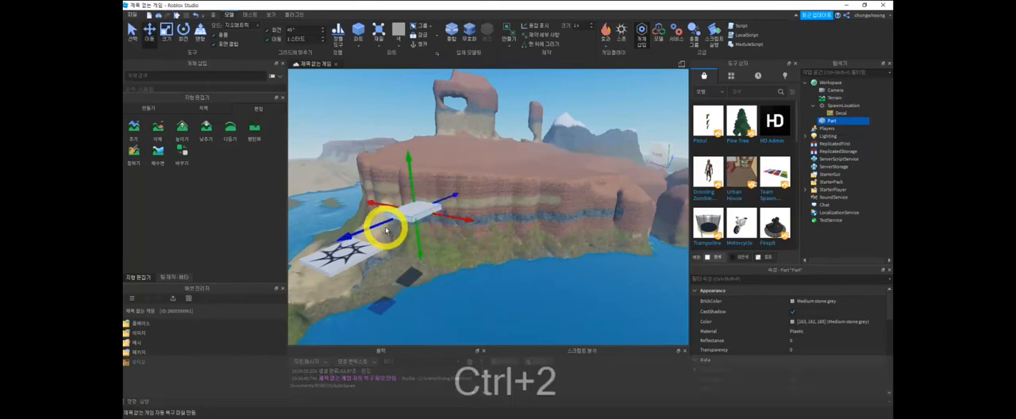
{"action": "left_click_drag", "start_coordinate": [382, 224], "coordinate": [365, 235]}
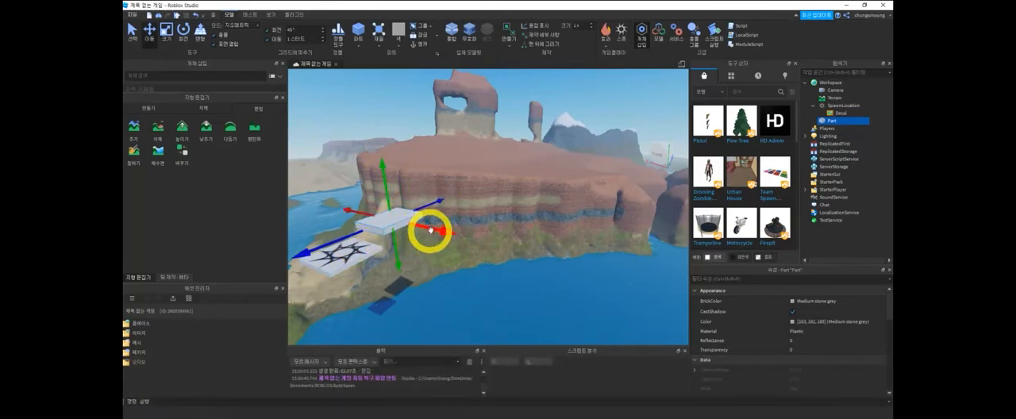
{"action": "left_click_drag", "start_coordinate": [444, 239], "coordinate": [432, 235]}
{"action": "right_click_drag", "start_coordinate": [432, 235], "coordinate": [550, 281]}
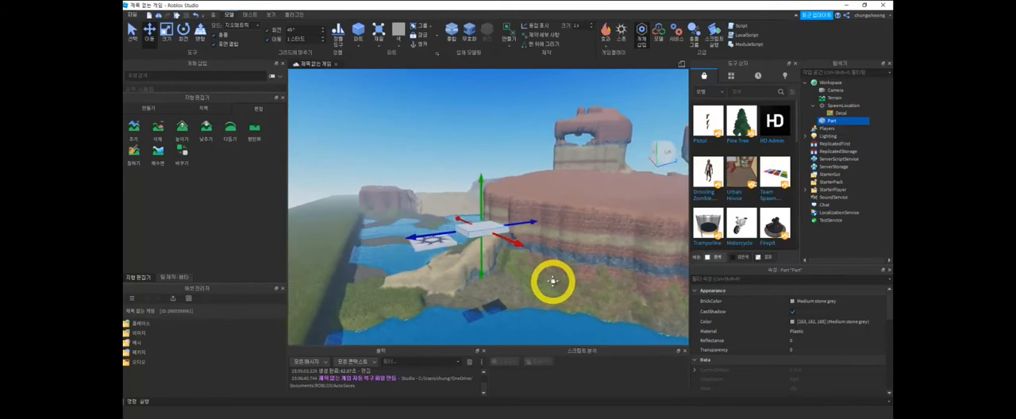
- Give the flat block the Neon material and the New Yeller color
{"action": "left_click", "coordinate": [375, 48]}
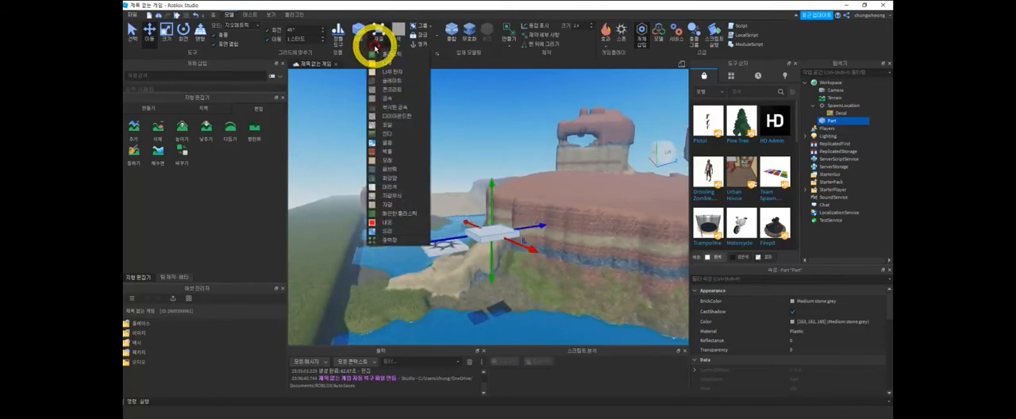
{"action": "left_click", "coordinate": [400, 223]}
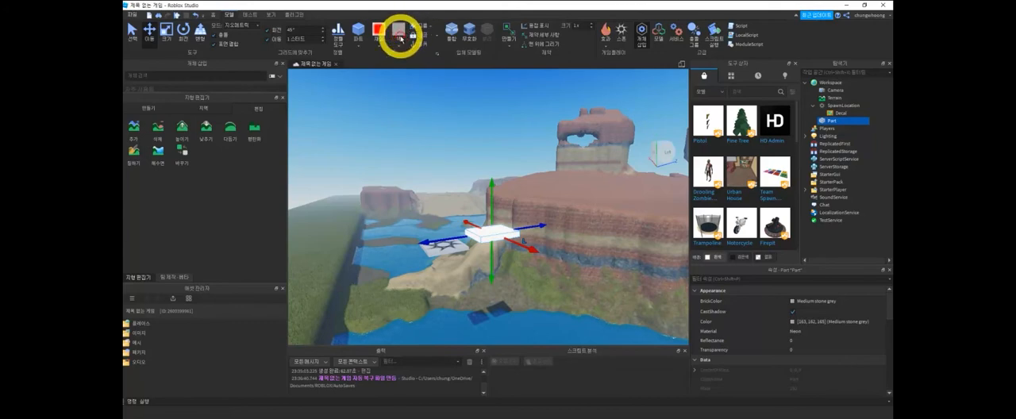
{"action": "left_click", "coordinate": [399, 45]}
{"action": "left_click", "coordinate": [415, 113]}
{"action": "left_click", "coordinate": [526, 248]}
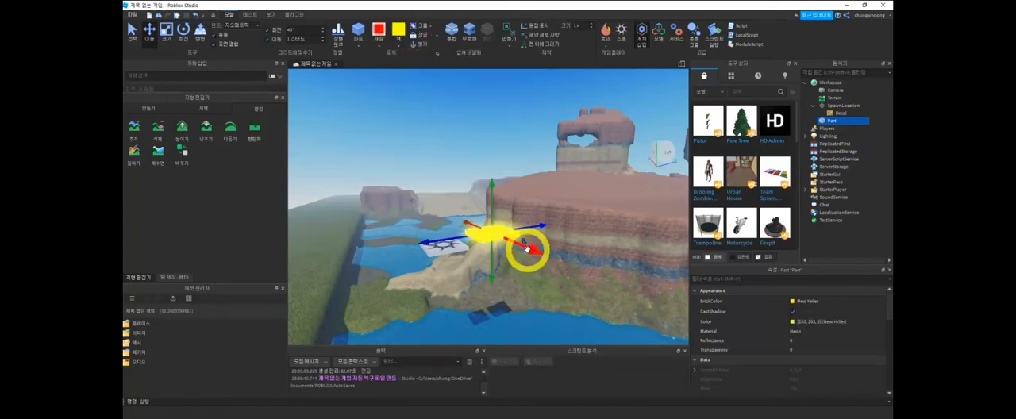
- Duplicate the yellow platform, move the copy along the blue axis toward the plateau, and color it Light stone grey
{"action": "key", "text": "a"}
{"action": "right_click_drag", "start_coordinate": [586, 280], "coordinate": [598, 258]}
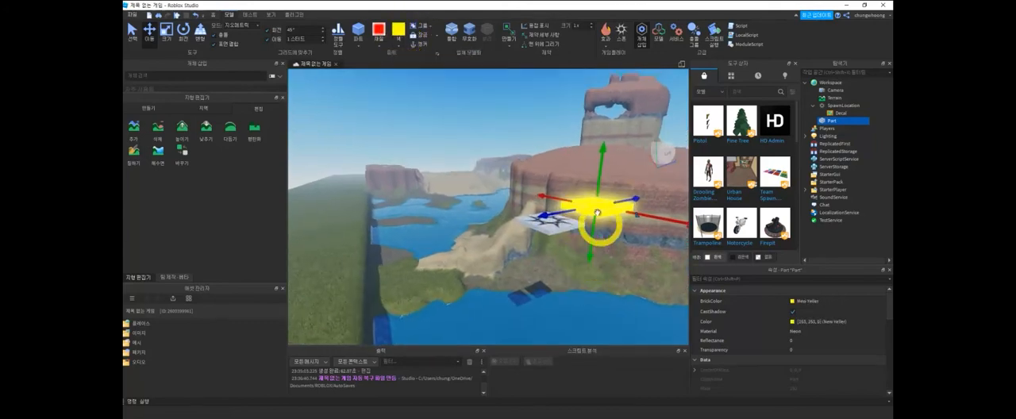
{"action": "key", "text": "ctrl+d"}
{"action": "middle_click_drag", "start_coordinate": [608, 230], "coordinate": [598, 258]}
{"action": "left_click_drag", "start_coordinate": [604, 267], "coordinate": [644, 247]}
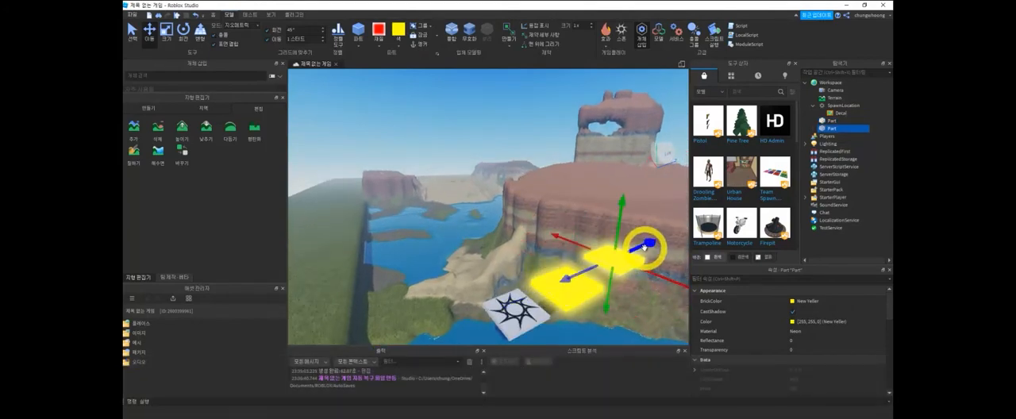
{"action": "left_click", "coordinate": [399, 44]}
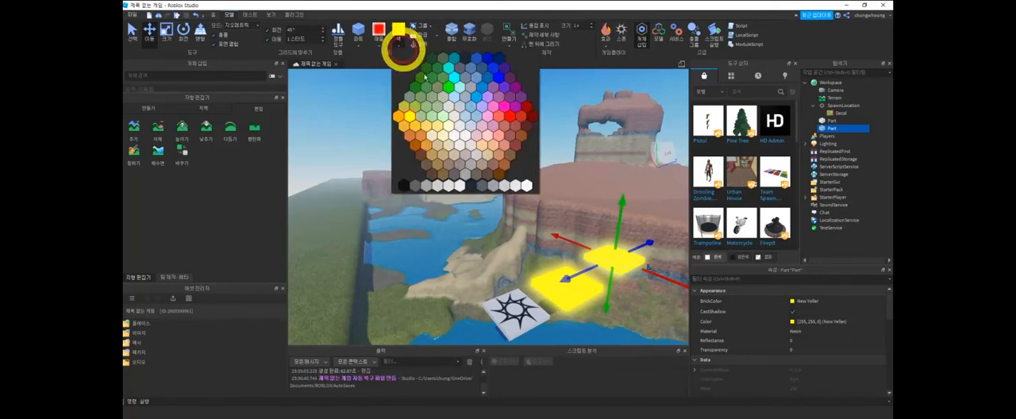
{"action": "left_click", "coordinate": [453, 117]}
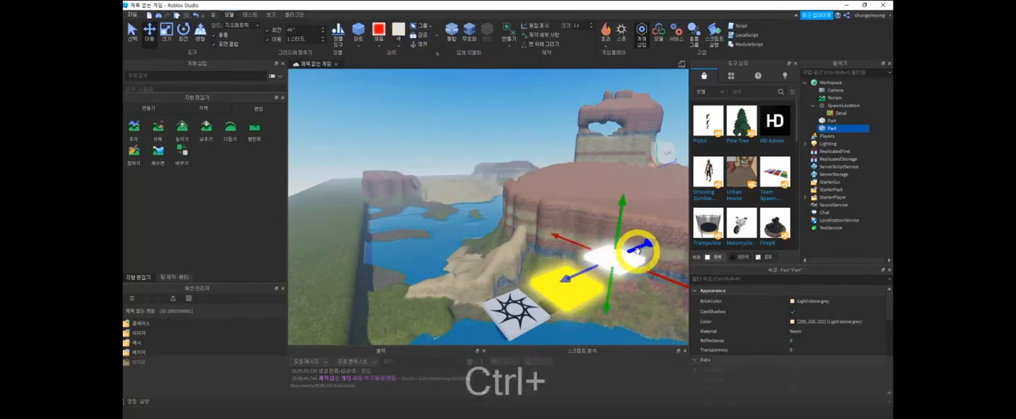
- Duplicate the Light stone grey platform and move the copy further along the blue axis toward the plateau
{"action": "key", "text": "ctrl+d"}
{"action": "left_click_drag", "start_coordinate": [643, 243], "coordinate": [660, 230]}
{"action": "middle_click_drag", "start_coordinate": [660, 230], "coordinate": [624, 211]}
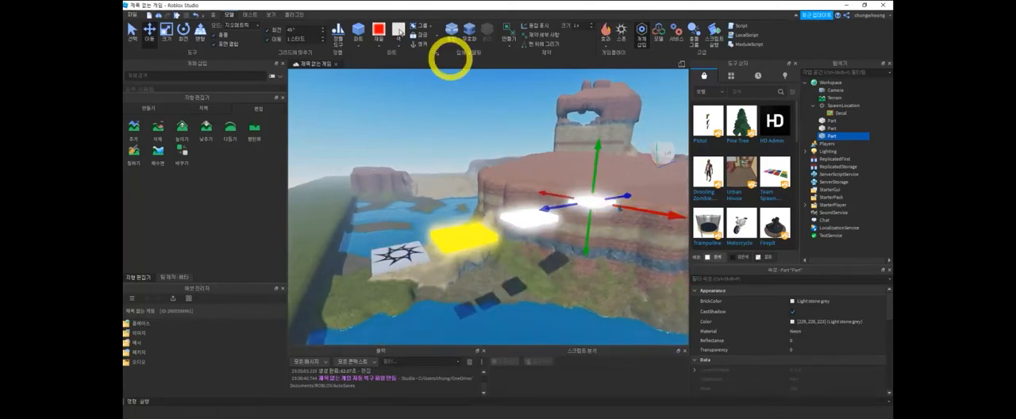
- Try Carnation pink as the color of the third neon platform
{"action": "left_click", "coordinate": [396, 45]}
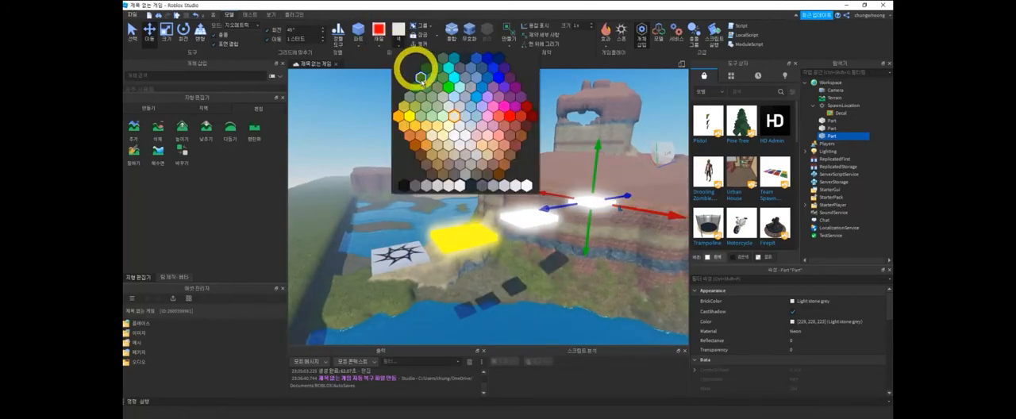
{"action": "left_click", "coordinate": [492, 119]}
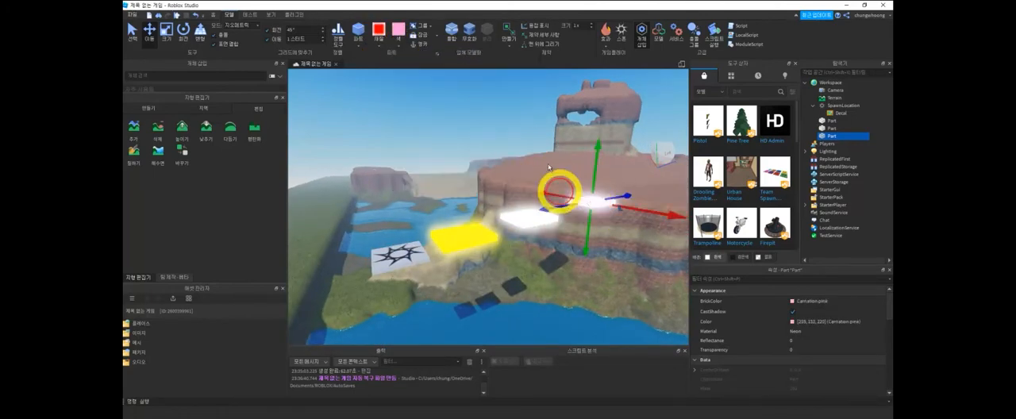
{"action": "left_click", "coordinate": [377, 45]}
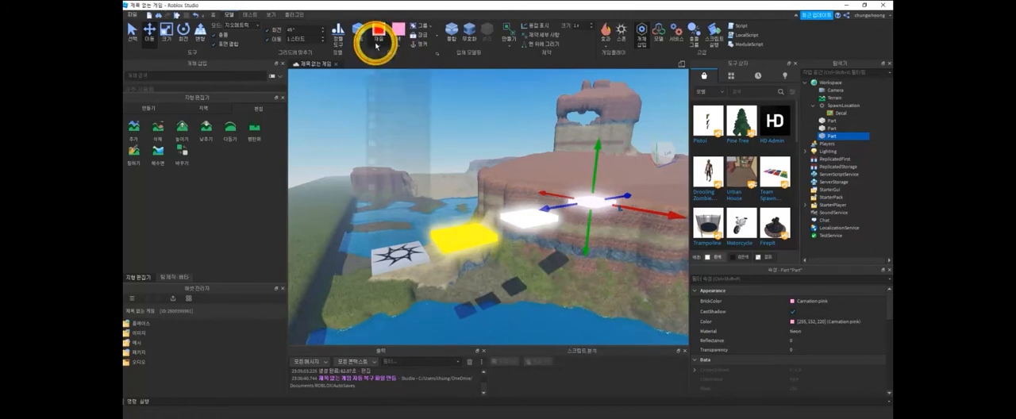
{"action": "left_click", "coordinate": [421, 201]}
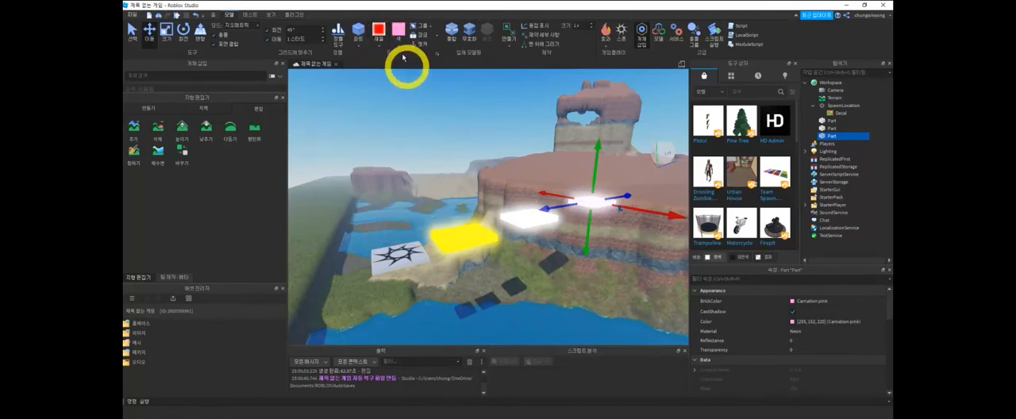
- Set the third neon platform's color to Lime green
{"action": "left_click", "coordinate": [396, 44]}
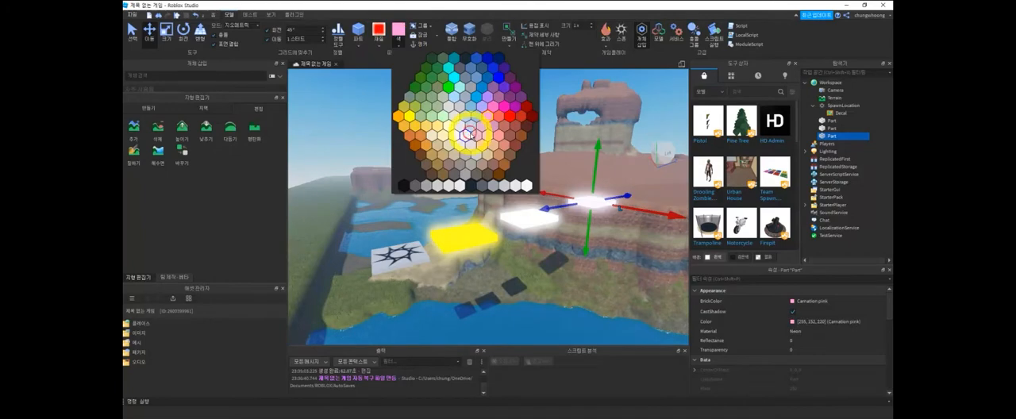
{"action": "left_click", "coordinate": [449, 85]}
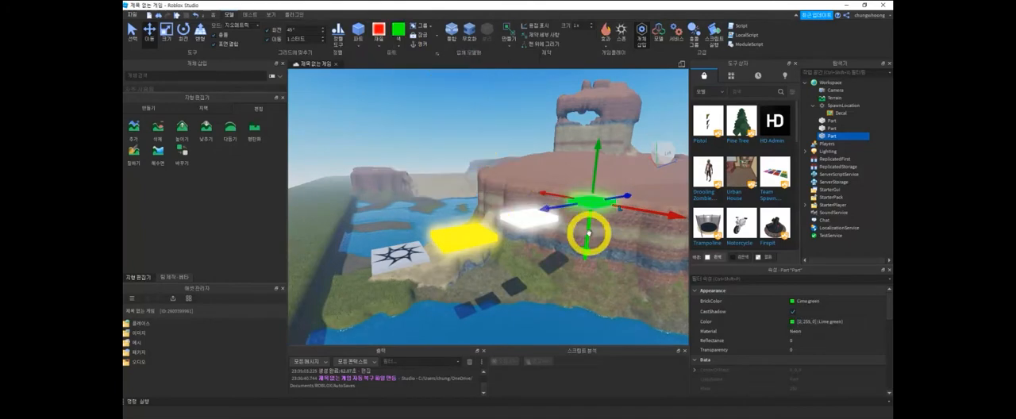
{"action": "right_click_drag", "start_coordinate": [605, 251], "coordinate": [396, 131]}
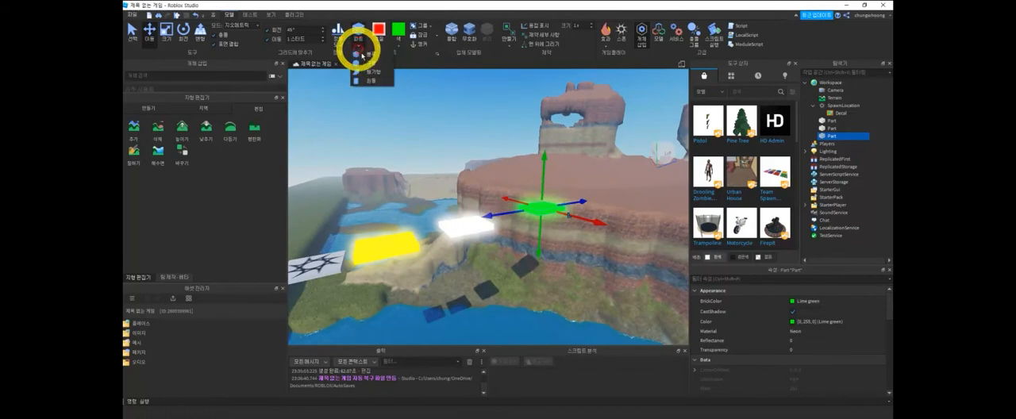
- Insert a cylinder part near the plateau edge, beyond the green platform
{"action": "left_click", "coordinate": [367, 79]}
{"action": "left_click_drag", "start_coordinate": [505, 190], "coordinate": [607, 196]}
{"action": "middle_click_drag", "start_coordinate": [599, 225], "coordinate": [517, 253]}
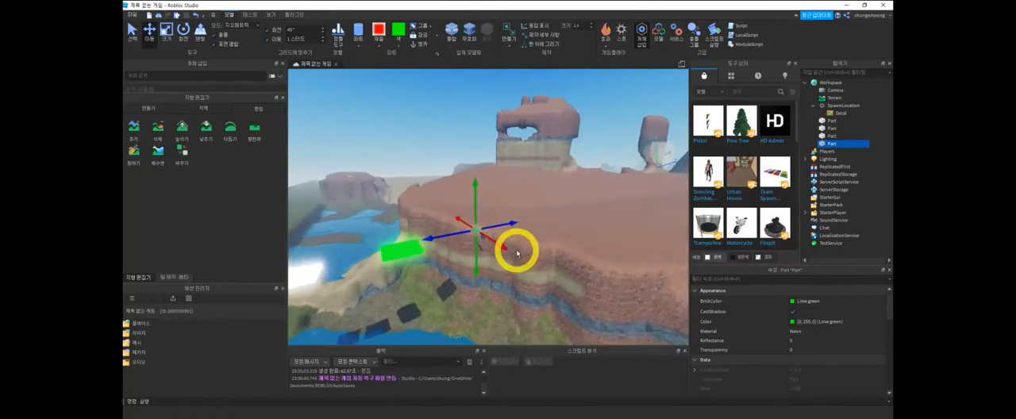
- Rotate the cylinder with the Rotate tool so it stands upright
{"action": "key", "text": "ctrl+3"}
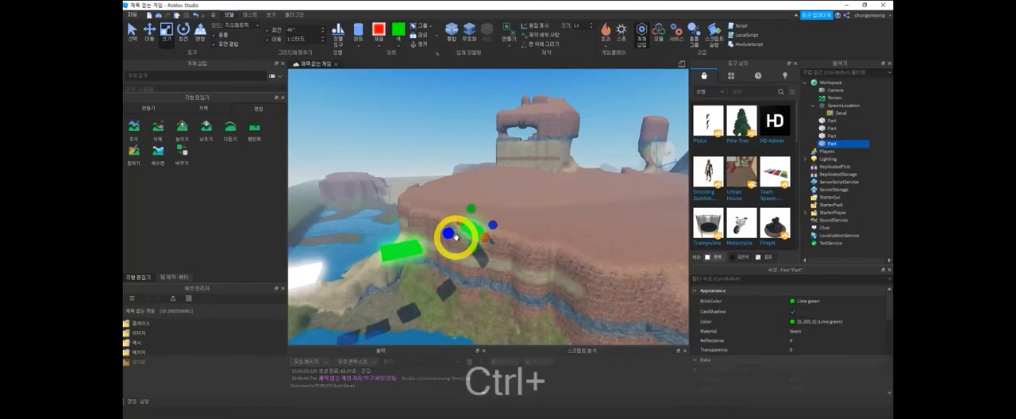
{"action": "key", "text": "ctrl+4"}
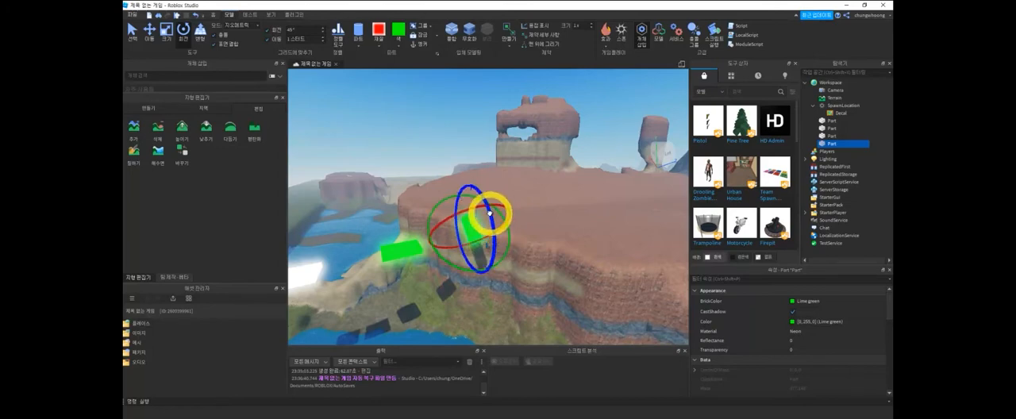
{"action": "middle_click_drag", "start_coordinate": [458, 244], "coordinate": [505, 245]}
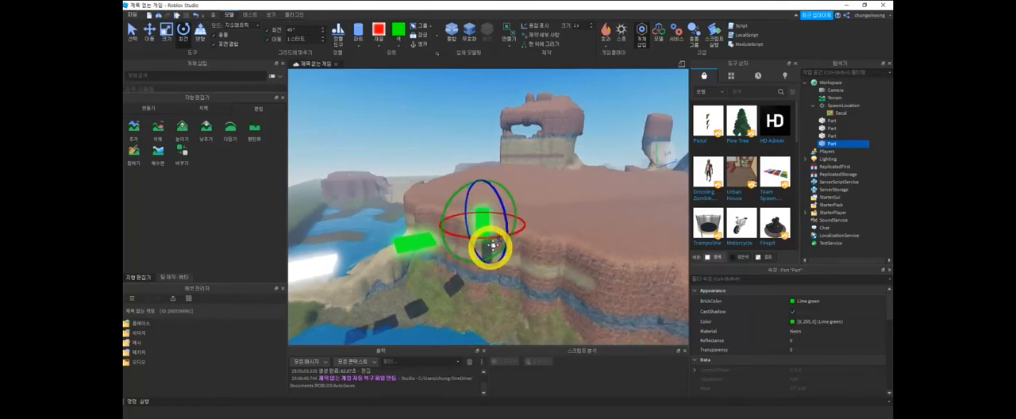
{"action": "key", "text": "ctrl"}
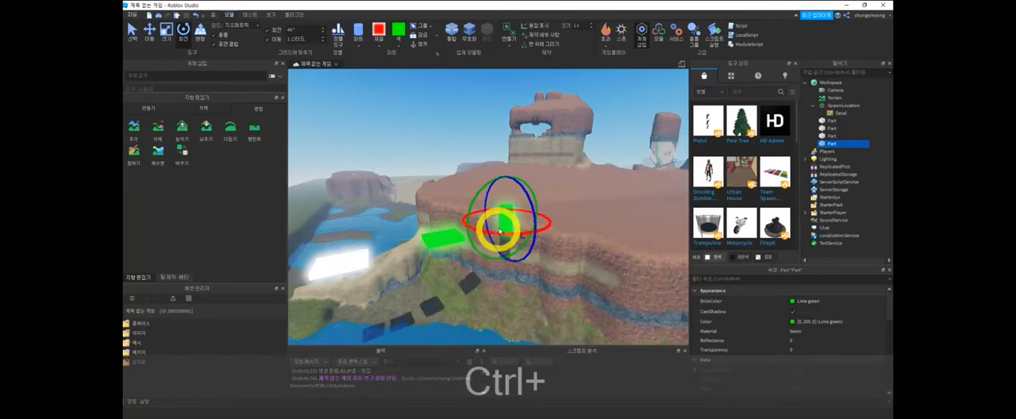
- Move the upright cylinder toward the green platform, enlarge it with the Scale tool, and deselect it
{"action": "key", "text": "ctrl+2"}
{"action": "left_click_drag", "start_coordinate": [480, 227], "coordinate": [519, 236]}
{"action": "key", "text": "ctrl+3"}
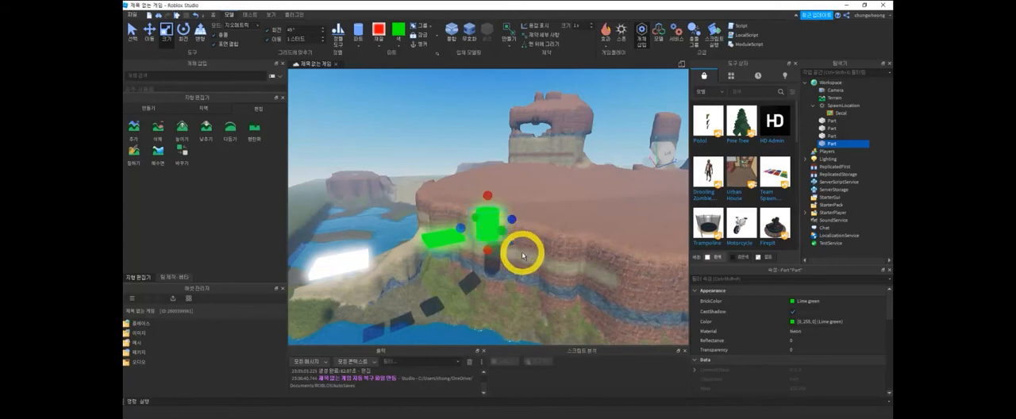
{"action": "left_click", "coordinate": [521, 255]}
{"action": "right_click_drag", "start_coordinate": [549, 267], "coordinate": [478, 233]}
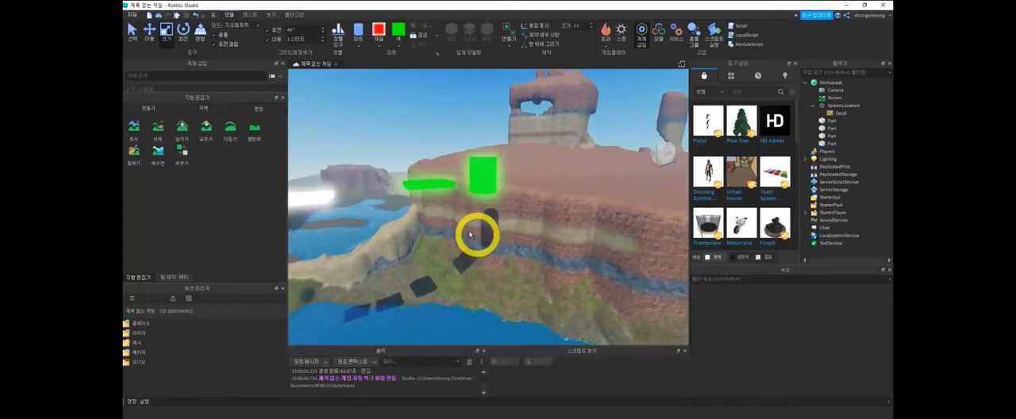
- Move the flat green platform along its blue axis, closer to the white platform
{"action": "left_click", "coordinate": [430, 187]}
{"action": "key", "text": "ctrl+2"}
{"action": "left_click_drag", "start_coordinate": [383, 191], "coordinate": [324, 209]}
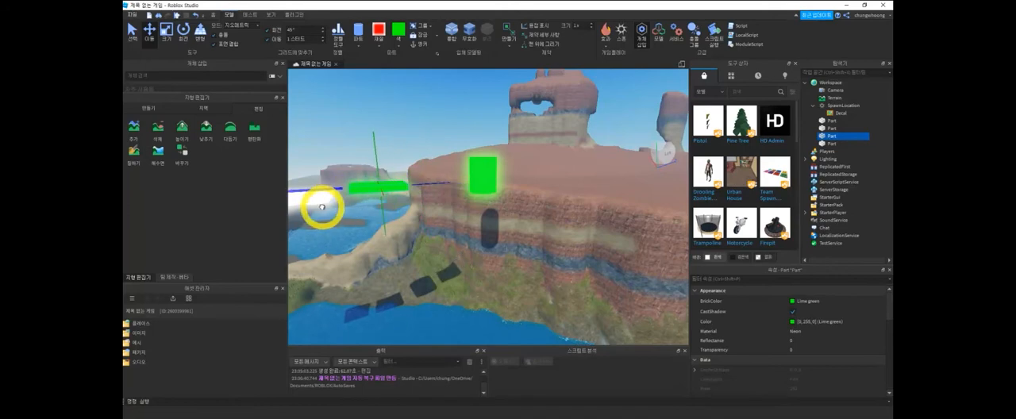
- Move the upright green cylinder along its blue axis, closer to the flat green platform
{"action": "left_click", "coordinate": [479, 174]}
{"action": "left_click_drag", "start_coordinate": [452, 182], "coordinate": [411, 190]}
{"action": "middle_click_drag", "start_coordinate": [531, 225], "coordinate": [494, 236]}
{"action": "left_click", "coordinate": [359, 46]}
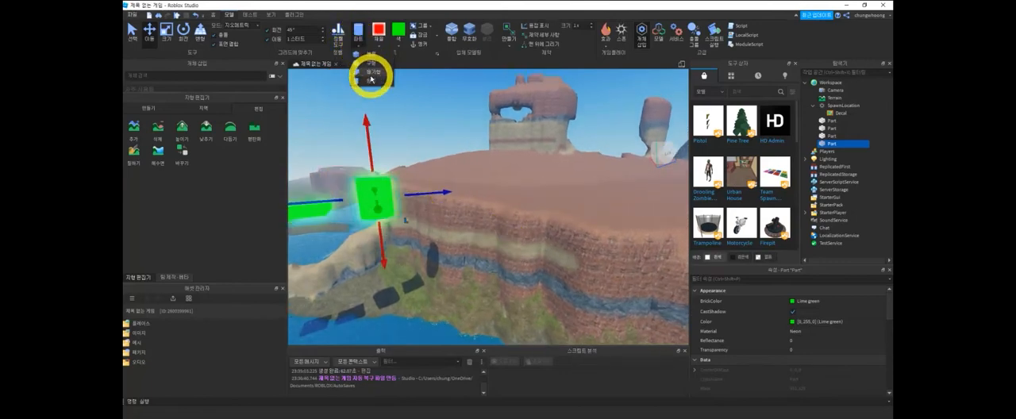
{"action": "left_click", "coordinate": [486, 138]}
{"action": "middle_click_drag", "start_coordinate": [438, 210], "coordinate": [471, 214]}
- Duplicate the flat green platform and move the copy along the blue axis past the cylinder toward the plateau
{"action": "left_click", "coordinate": [424, 221]}
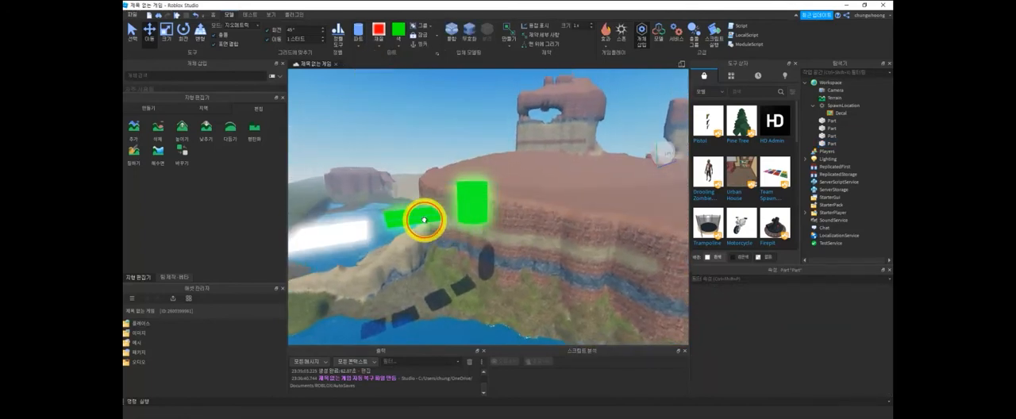
{"action": "key", "text": "ctrl+e"}
{"action": "left_click_drag", "start_coordinate": [457, 226], "coordinate": [583, 237]}
{"action": "key", "text": "ctrl+d"}
{"action": "right_click_drag", "start_coordinate": [584, 236], "coordinate": [540, 215]}
- Duplicate the platform beyond the cylinder and move the new copy further along the blue axis to the plateau edge
{"action": "key", "text": "ctrl+d"}
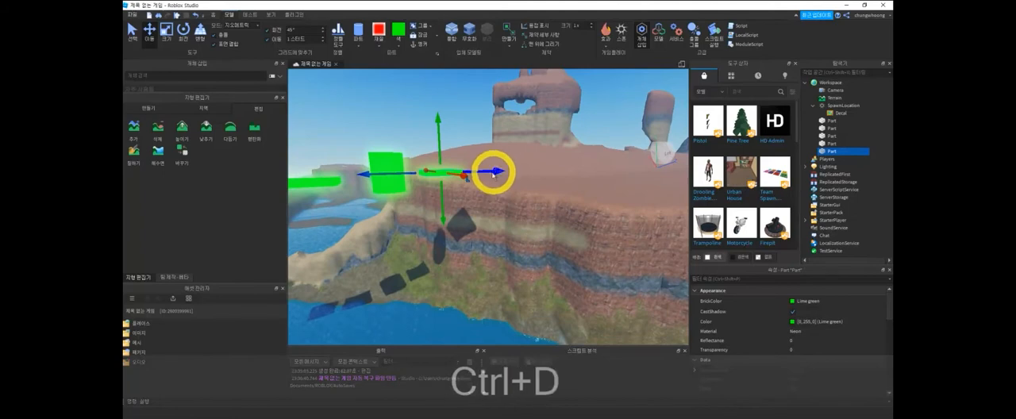
{"action": "left_click_drag", "start_coordinate": [488, 167], "coordinate": [535, 172]}
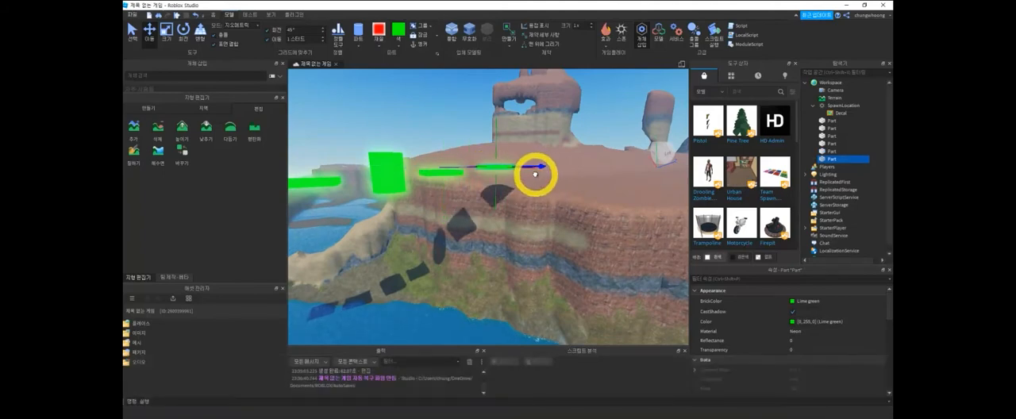
{"action": "right_click_drag", "start_coordinate": [535, 172], "coordinate": [542, 206]}
{"action": "middle_click_drag", "start_coordinate": [542, 206], "coordinate": [554, 242]}
{"action": "middle_click_drag", "start_coordinate": [568, 271], "coordinate": [593, 251]}
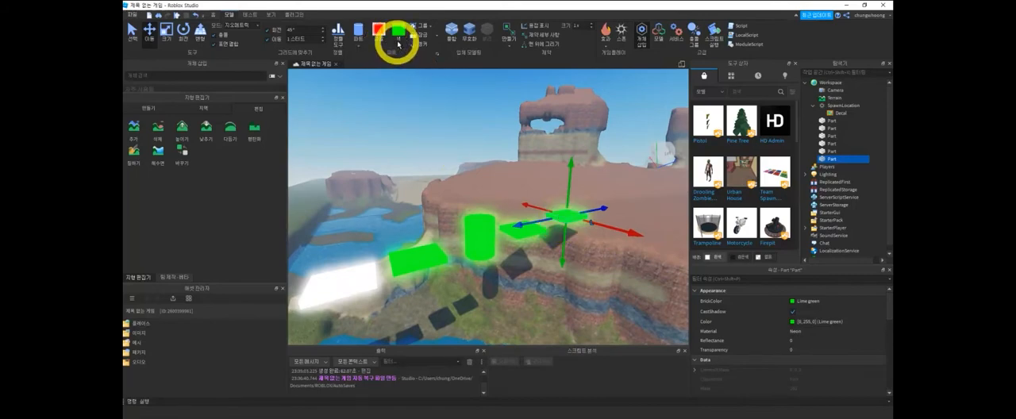
- Recolor the flat platform at the plateau edge from the color palette as Cyan
{"action": "left_click", "coordinate": [398, 32]}
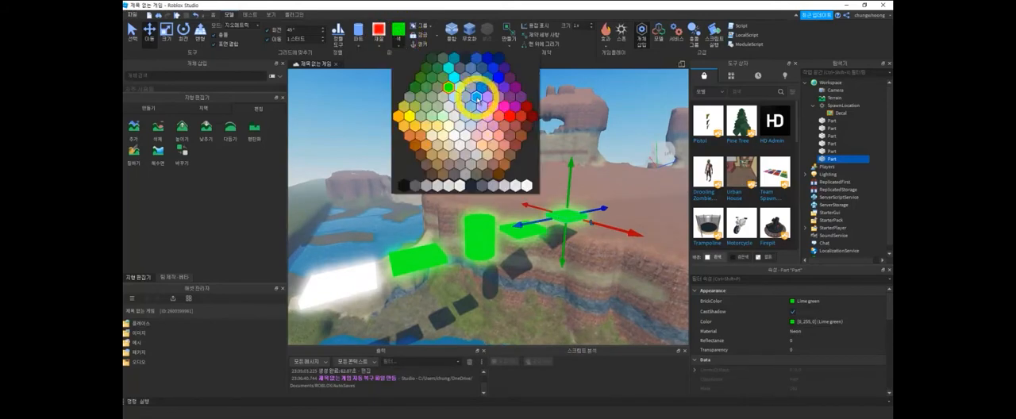
{"action": "left_click", "coordinate": [478, 102]}
{"action": "left_click", "coordinate": [508, 232]}
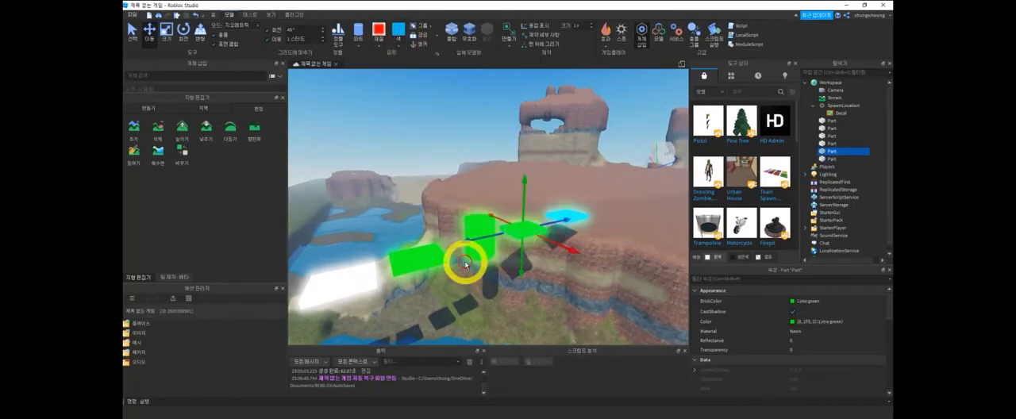
{"action": "middle_click_drag", "start_coordinate": [469, 257], "coordinate": [501, 228]}
{"action": "scroll", "coordinate": [498, 231], "scroll_direction": "down", "scroll_amount": 4}
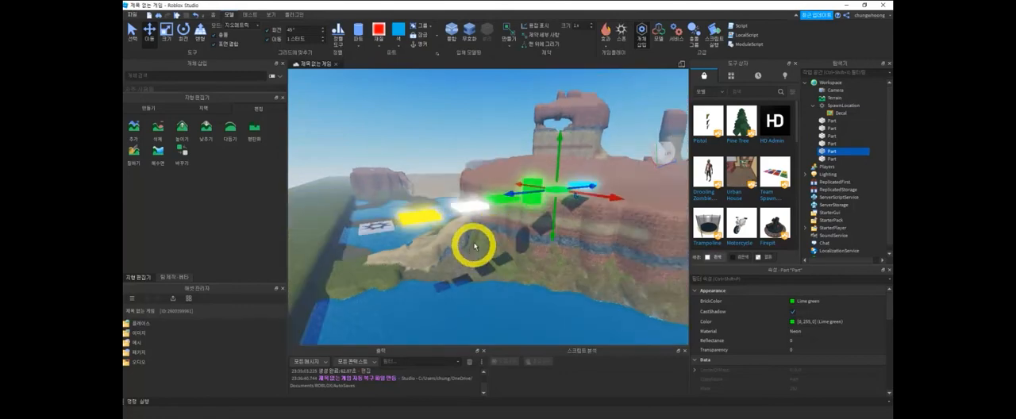
{"action": "middle_click_drag", "start_coordinate": [483, 227], "coordinate": [530, 216]}
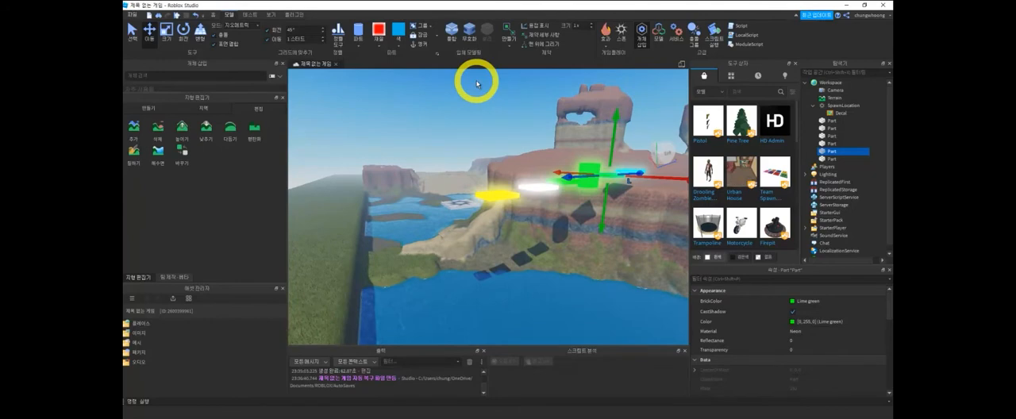
- Play-test the game, look around from the spawn location to see how the platforms behave, and stop the test
{"action": "key", "text": "F5"}
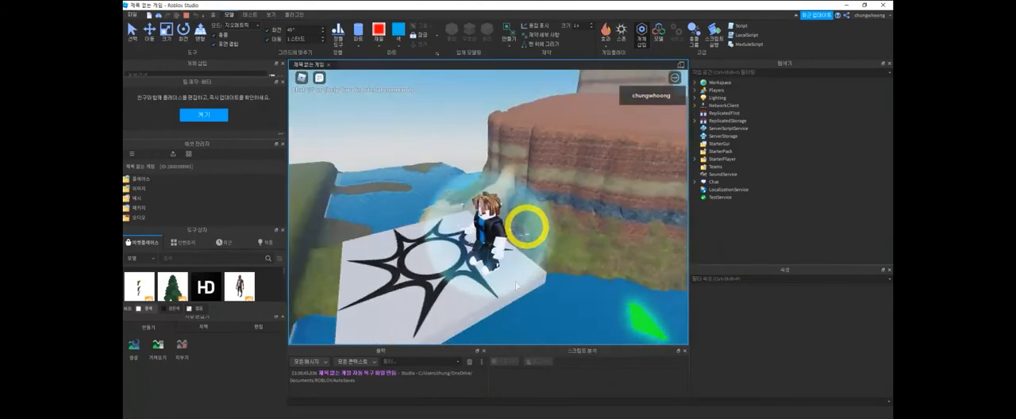
{"action": "right_click_drag", "start_coordinate": [527, 227], "coordinate": [526, 228]}
{"action": "right_click_drag", "start_coordinate": [600, 289], "coordinate": [600, 289]}
{"action": "right_click_drag", "start_coordinate": [600, 289], "coordinate": [600, 289]}
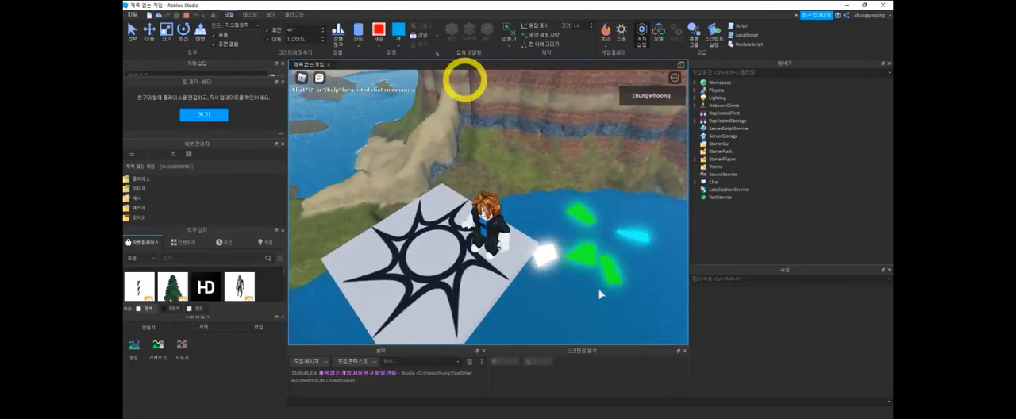
{"action": "key", "text": "shift"}
{"action": "left_click", "coordinate": [213, 14]}
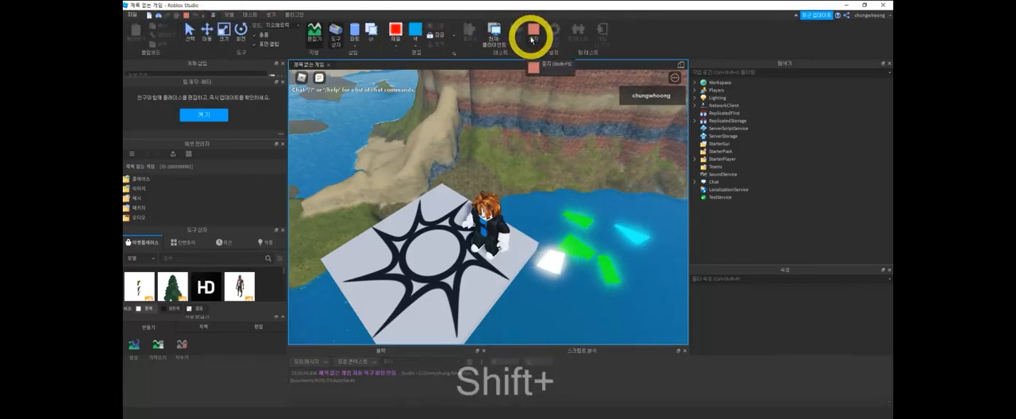
{"action": "key", "text": "shift+F5"}
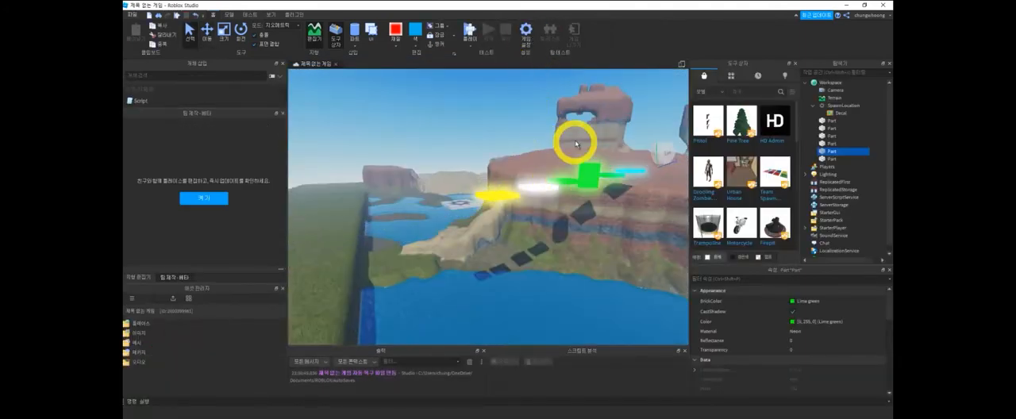
- Select all six neon parts of the path together and anchor them
{"action": "middle_click_drag", "start_coordinate": [584, 227], "coordinate": [562, 243]}
{"action": "left_click", "coordinate": [470, 226]}
{"action": "left_click", "coordinate": [503, 215]}
{"action": "left_click", "coordinate": [467, 227]}
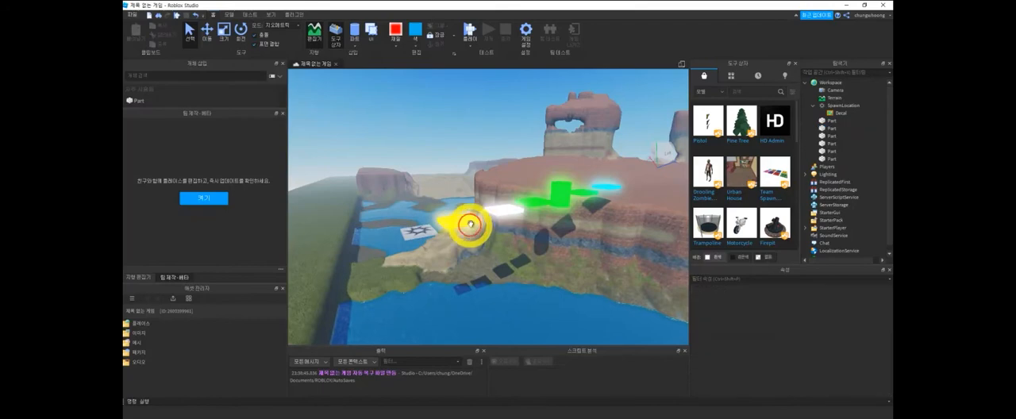
{"action": "left_click", "coordinate": [506, 213], "text": "ctrl"}
{"action": "left_click", "coordinate": [538, 200], "text": "ctrl"}
{"action": "left_click", "coordinate": [558, 198], "text": "ctrl"}
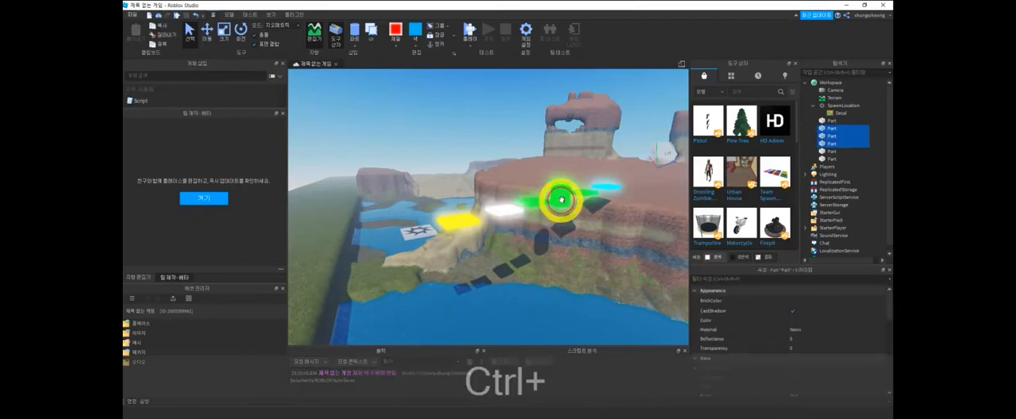
{"action": "left_click", "coordinate": [601, 193], "text": "ctrl"}
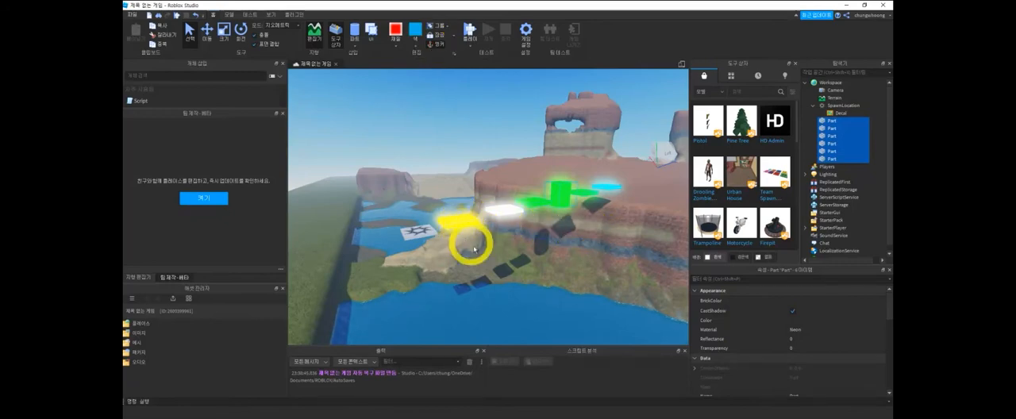
{"action": "right_click_drag", "start_coordinate": [541, 246], "coordinate": [557, 277]}
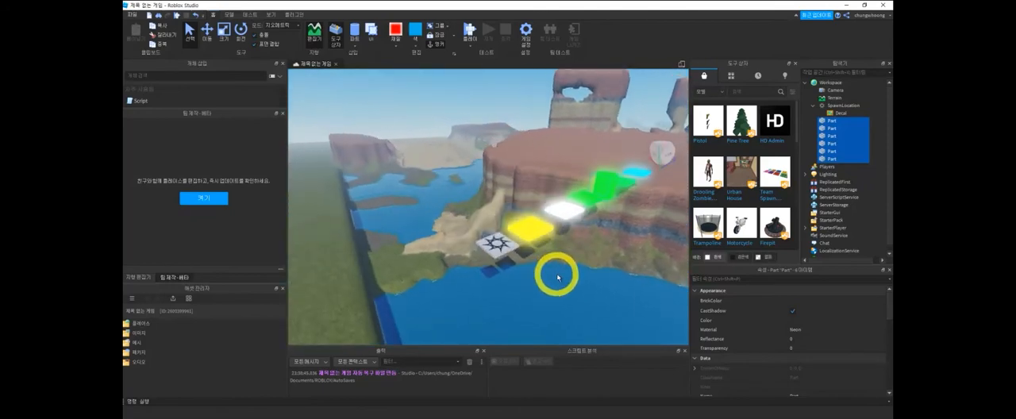
- Play-test the anchored path by walking the character forward from the spawn location, and end the test
{"action": "left_click", "coordinate": [469, 32]}
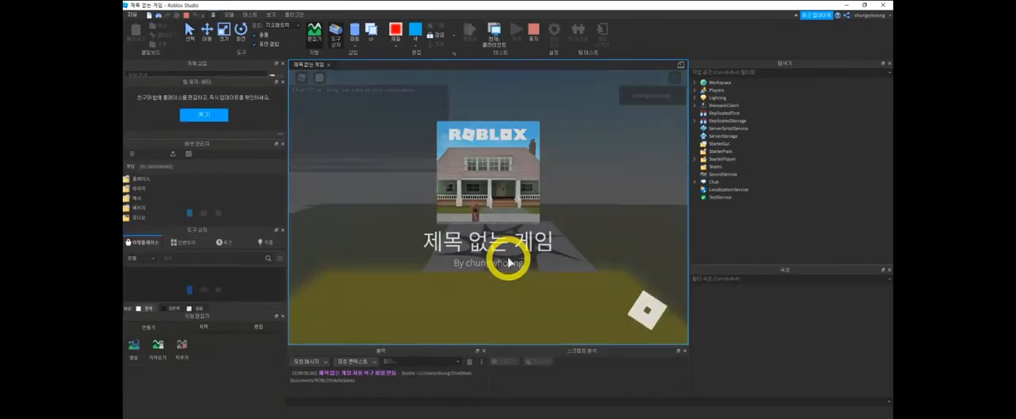
{"action": "right_click_drag", "start_coordinate": [510, 261], "coordinate": [510, 262]}
{"action": "key", "text": "w"}
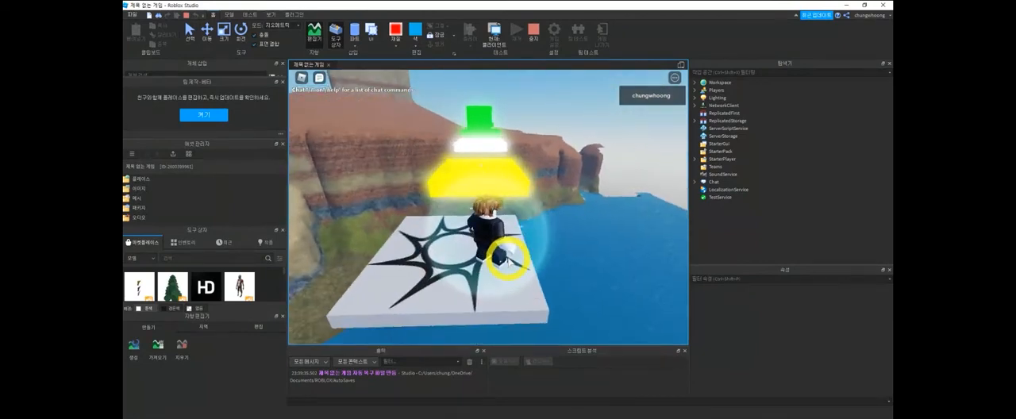
{"action": "key", "text": "w"}
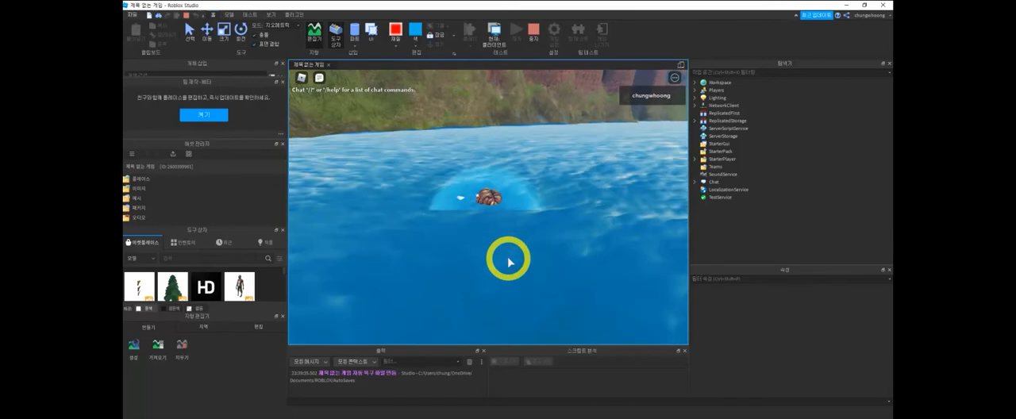
{"action": "left_click", "coordinate": [533, 34]}
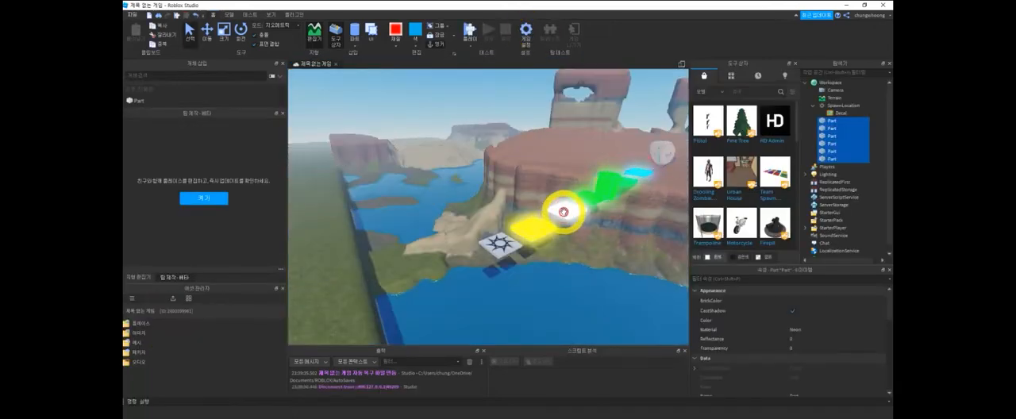
- Move the white platform and the flat green platform after it along the blue axis toward the yellow platform
{"action": "key", "text": "ctrl+2"}
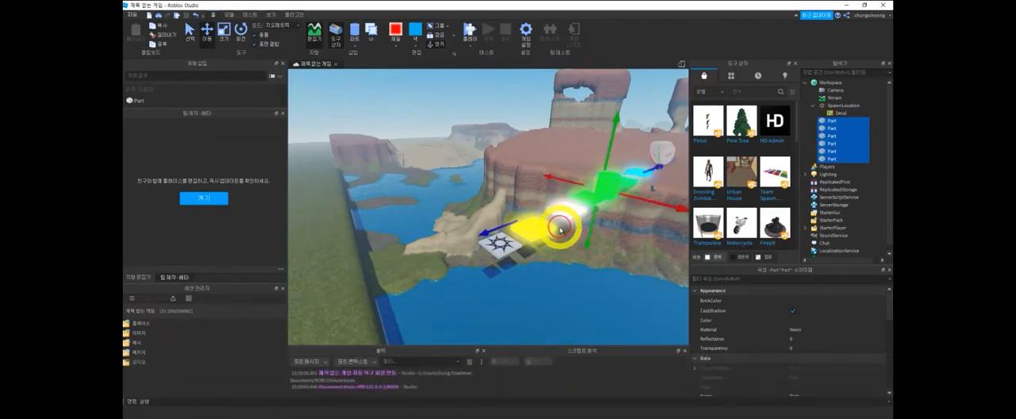
{"action": "left_click", "coordinate": [832, 151]}
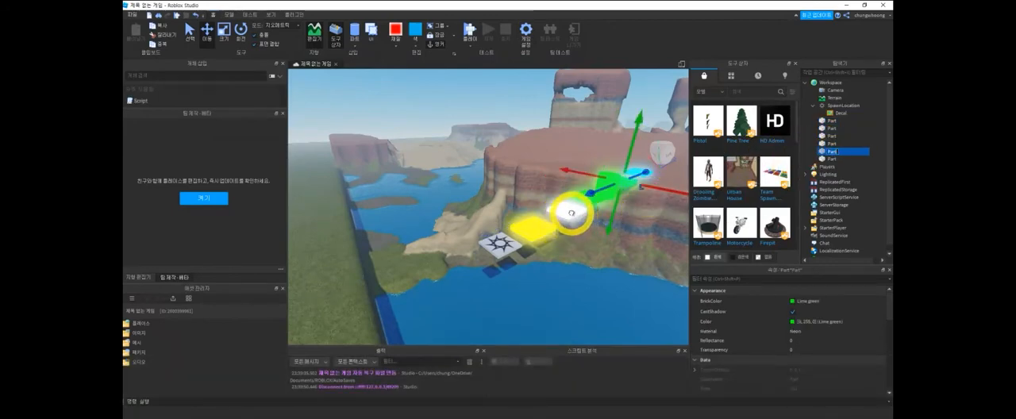
{"action": "left_click", "coordinate": [571, 213]}
{"action": "left_click_drag", "start_coordinate": [540, 224], "coordinate": [576, 206]}
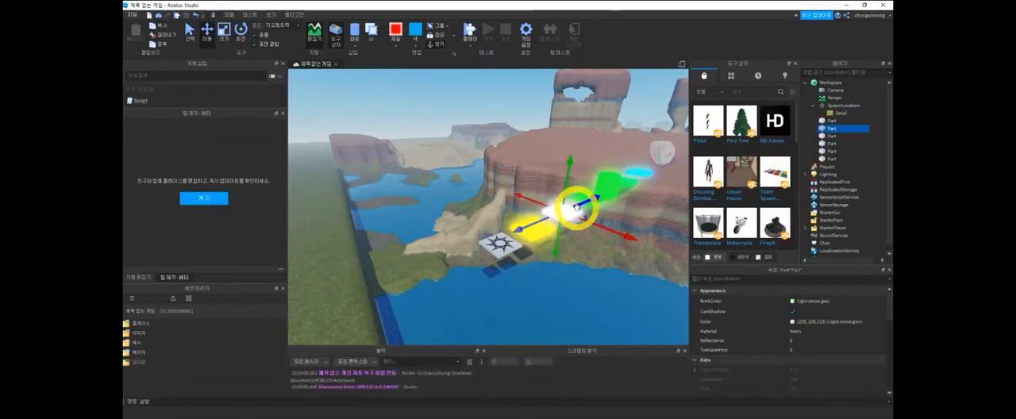
{"action": "left_click", "coordinate": [589, 195]}
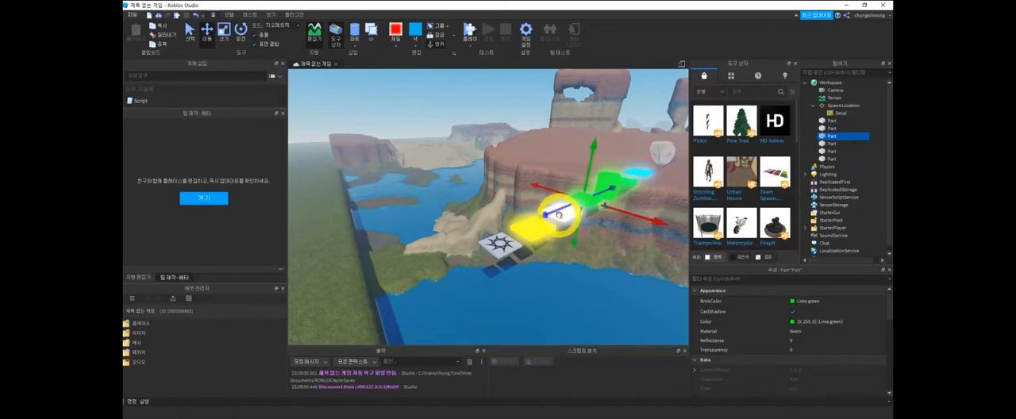
{"action": "middle_click_drag", "start_coordinate": [585, 272], "coordinate": [460, 190]}
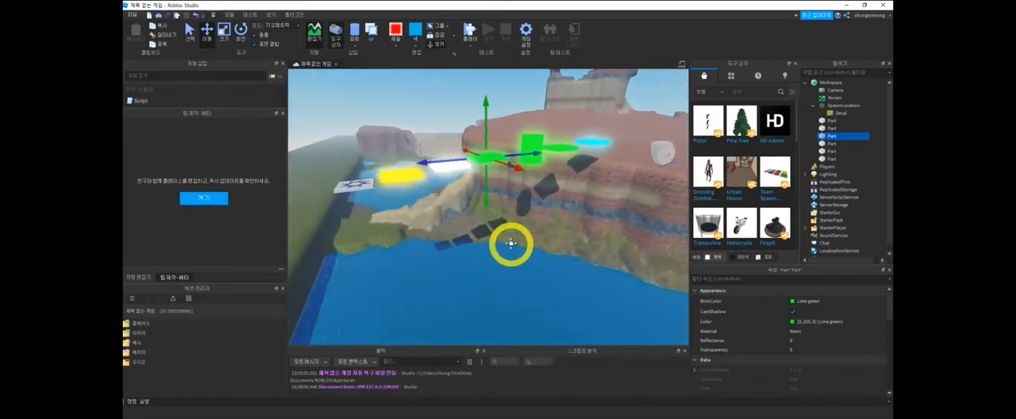
- Narrow the remaining gaps by moving the green cylinder, the green platform beyond it and the cyan platform back along the blue axis
{"action": "left_click", "coordinate": [471, 136]}
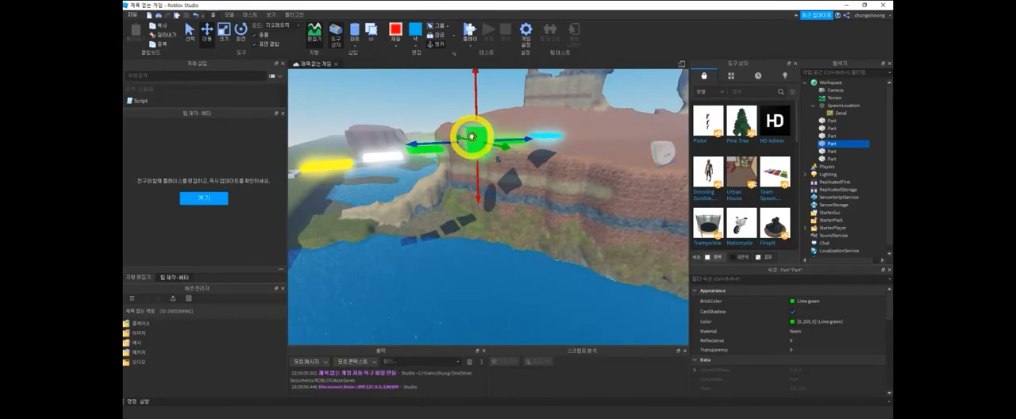
{"action": "left_click_drag", "start_coordinate": [451, 143], "coordinate": [440, 146]}
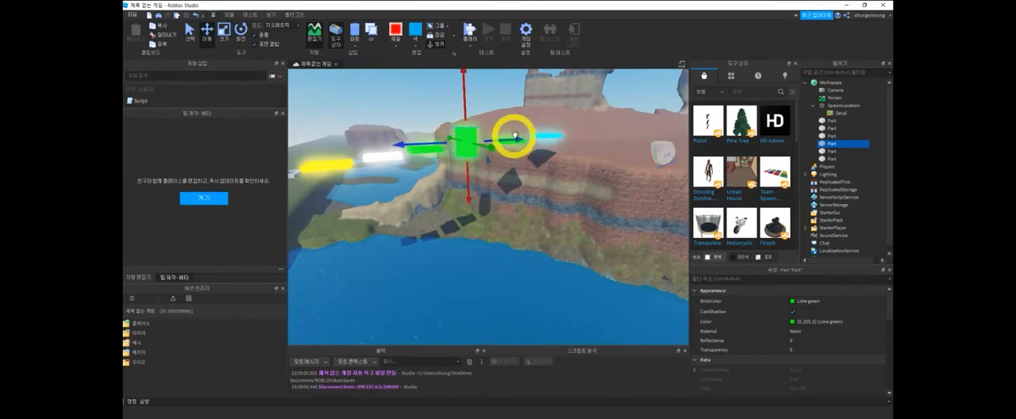
{"action": "middle_click_drag", "start_coordinate": [529, 151], "coordinate": [512, 197]}
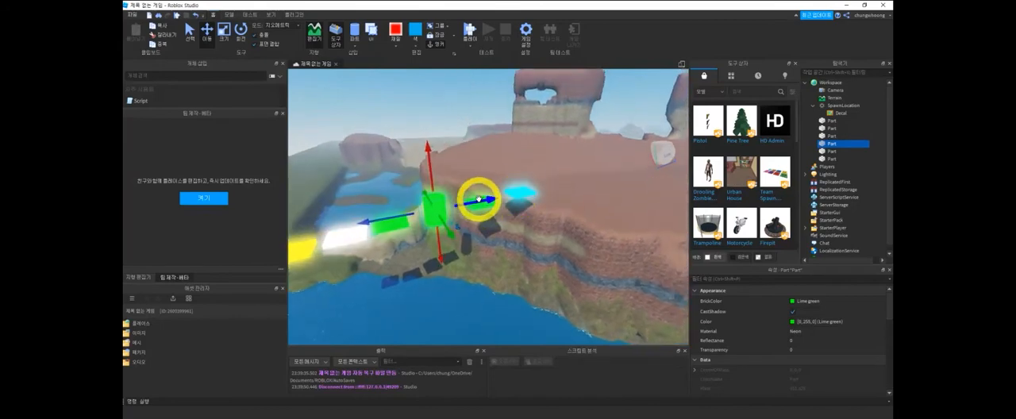
{"action": "left_click", "coordinate": [520, 194]}
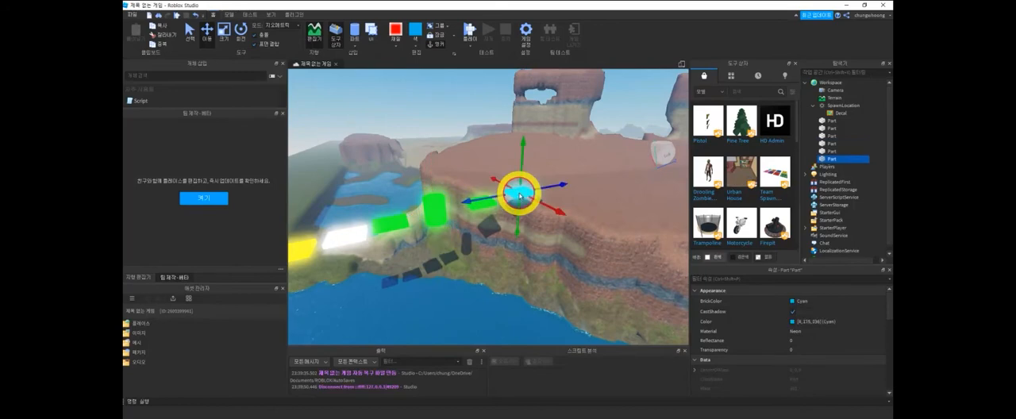
{"action": "left_click", "coordinate": [479, 207]}
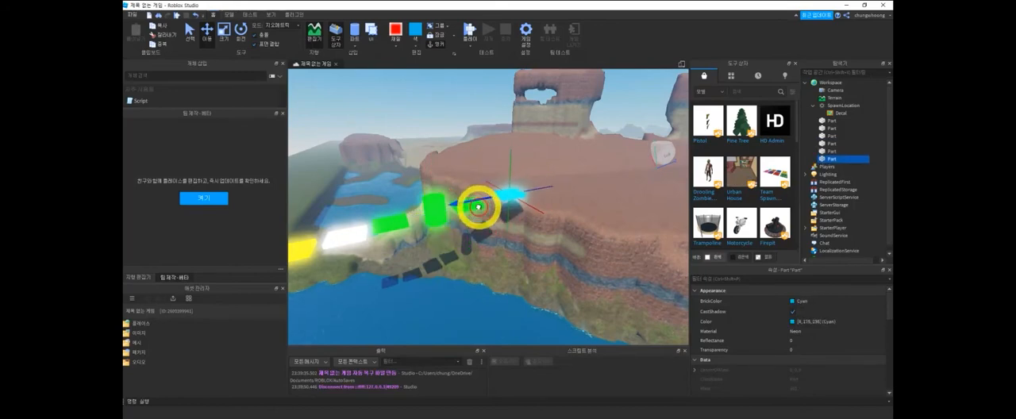
- Play-test the tightened path by jumping the character across the yellow, white and green platforms, and stop the test
{"action": "left_click", "coordinate": [468, 32]}
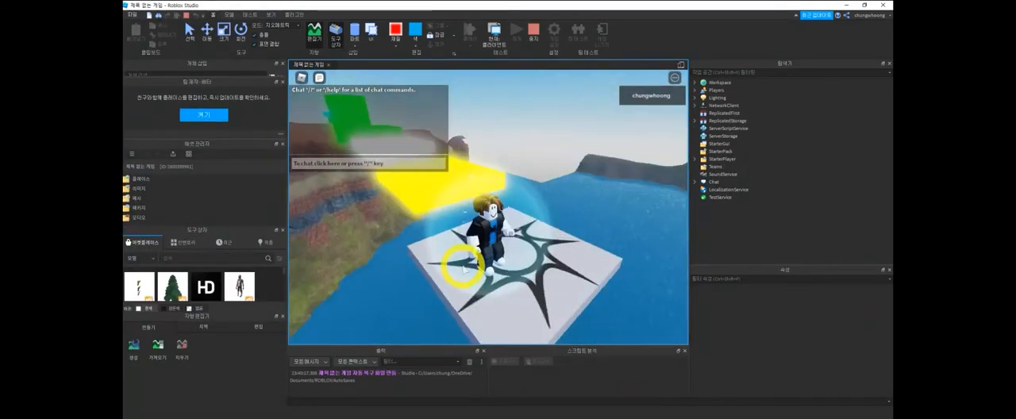
{"action": "key", "text": "w"}
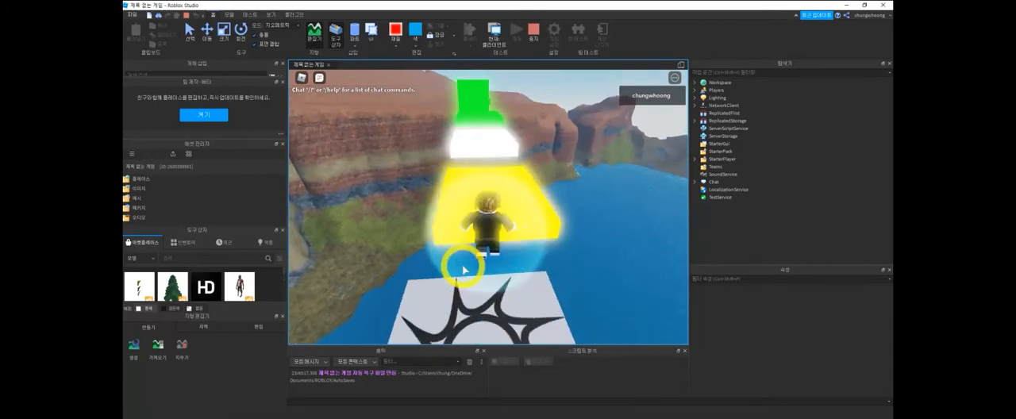
{"action": "key", "text": "w"}
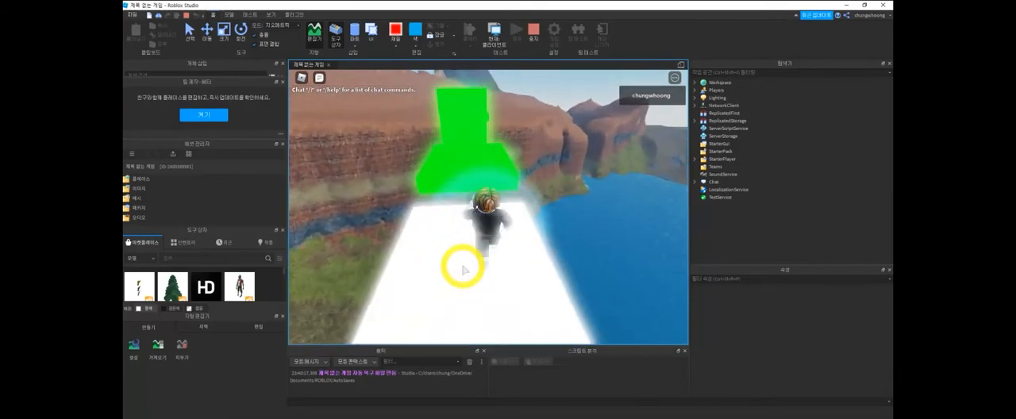
{"action": "key", "text": "w"}
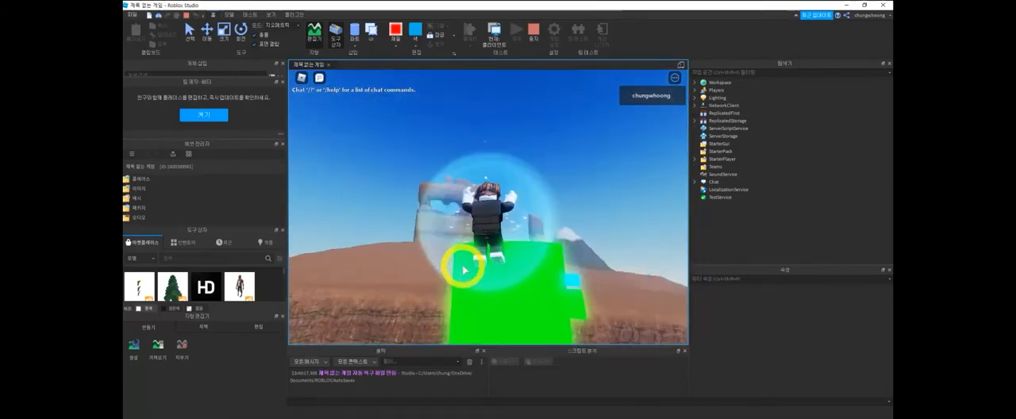
{"action": "left_click", "coordinate": [533, 31]}
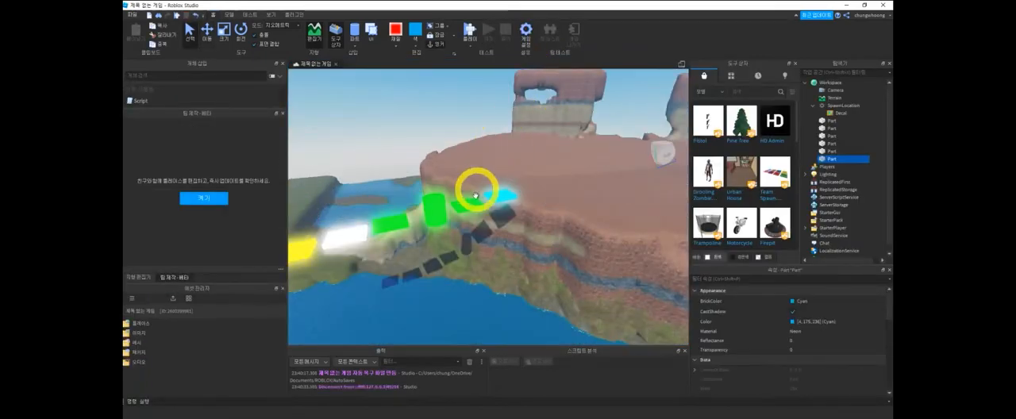
- Lower the upright green cylinder along its red axis
{"action": "key", "text": "ctrl+2"}
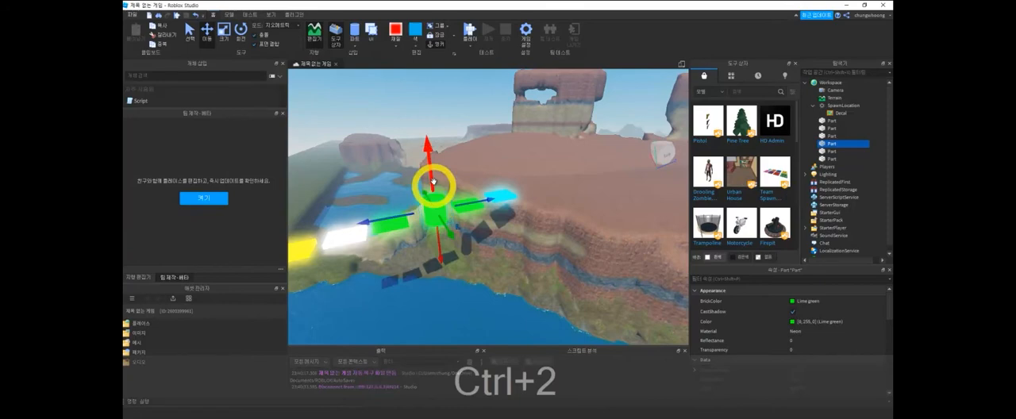
{"action": "left_click_drag", "start_coordinate": [433, 175], "coordinate": [437, 198]}
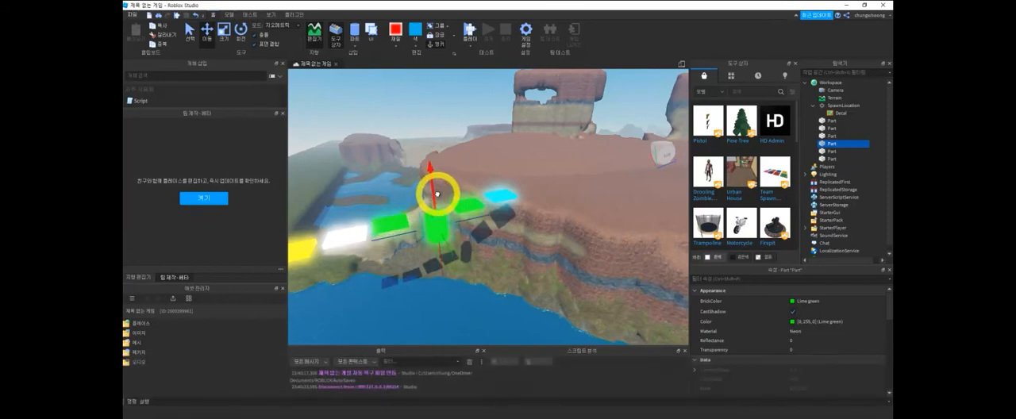
- Play-test the whole path from the spawn location onto the plateau, explore the terrain with the character, and stop the test
{"action": "left_click", "coordinate": [469, 30]}
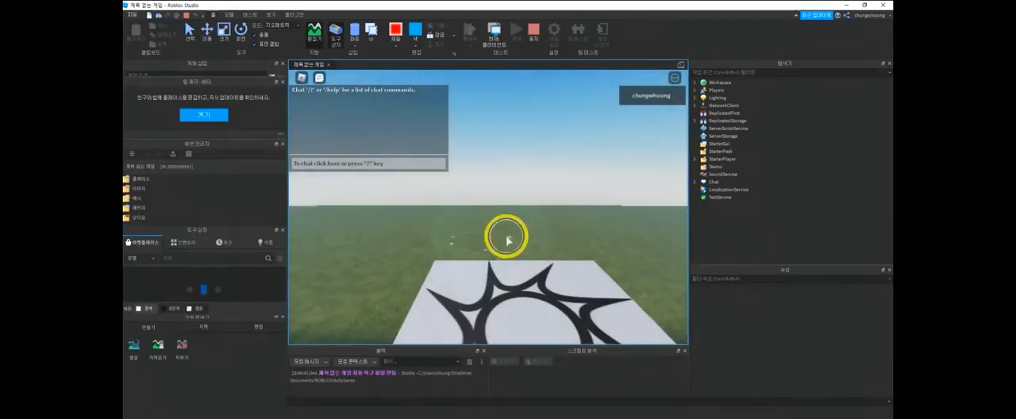
{"action": "right_click_drag", "start_coordinate": [525, 272], "coordinate": [520, 274]}
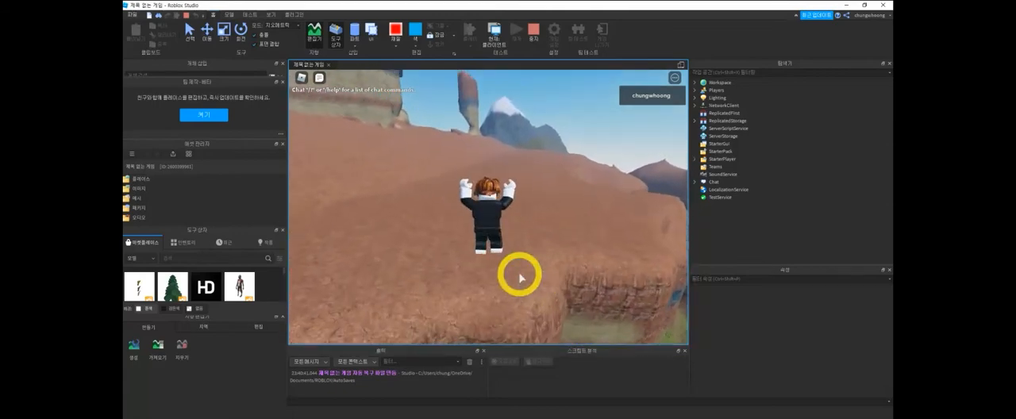
{"action": "key", "text": "w"}
{"action": "right_click_drag", "start_coordinate": [518, 274], "coordinate": [504, 190]}
{"action": "right_click_drag", "start_coordinate": [525, 125], "coordinate": [526, 119]}
{"action": "left_click", "coordinate": [534, 32]}
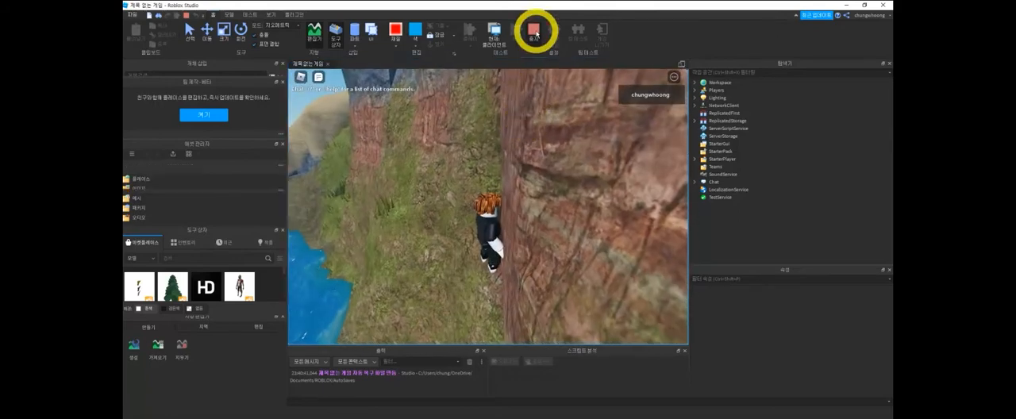
- Stretch the cyan platform at the end of the path so it extends over the plateau
{"action": "right_click_drag", "start_coordinate": [540, 235], "coordinate": [545, 182]}
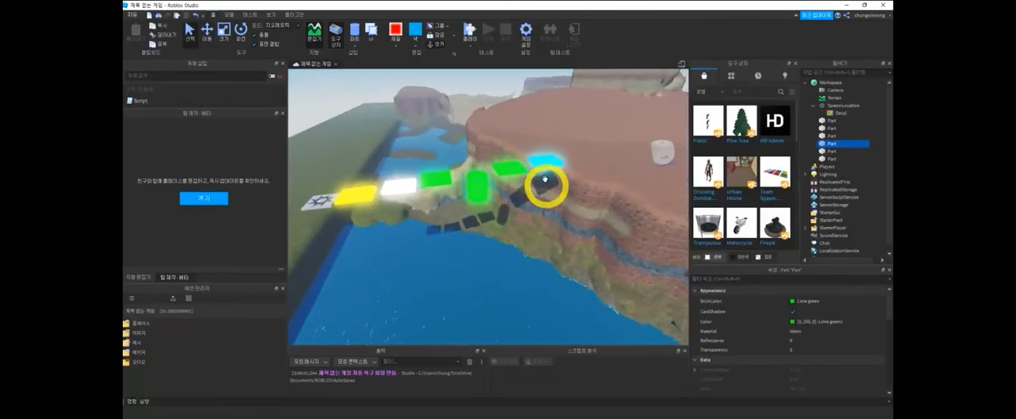
{"action": "left_click", "coordinate": [542, 169]}
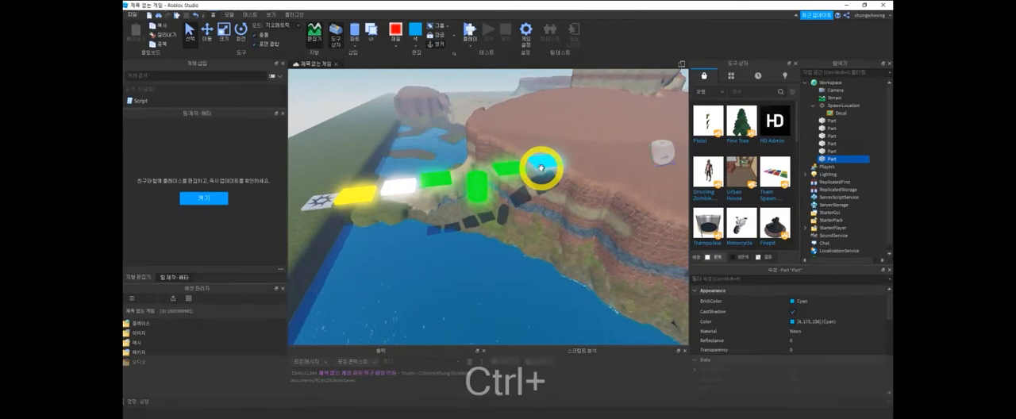
{"action": "key", "text": "ctrl+3"}
{"action": "left_click_drag", "start_coordinate": [567, 161], "coordinate": [604, 155]}
{"action": "left_click", "coordinate": [571, 262]}
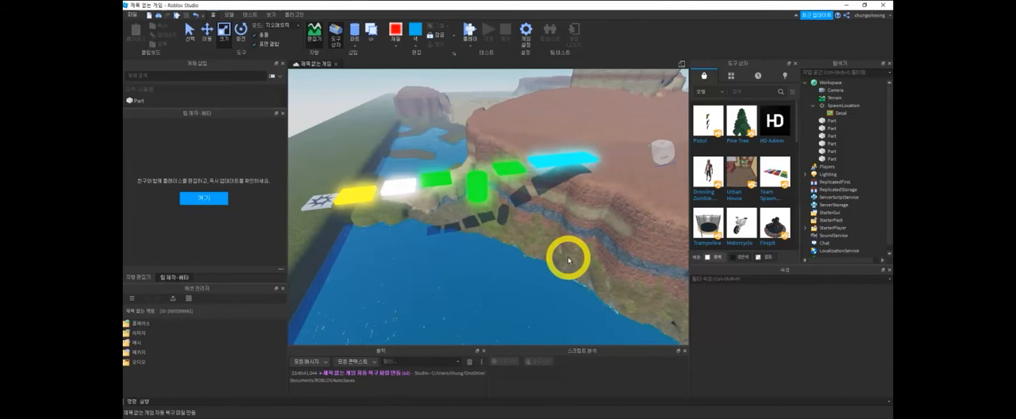
- Switch to Chrome, search Google for "팅커캐드", and open the Tinkercad site
{"action": "left_click", "coordinate": [467, 418]}
{"action": "left_click", "coordinate": [514, 7]}
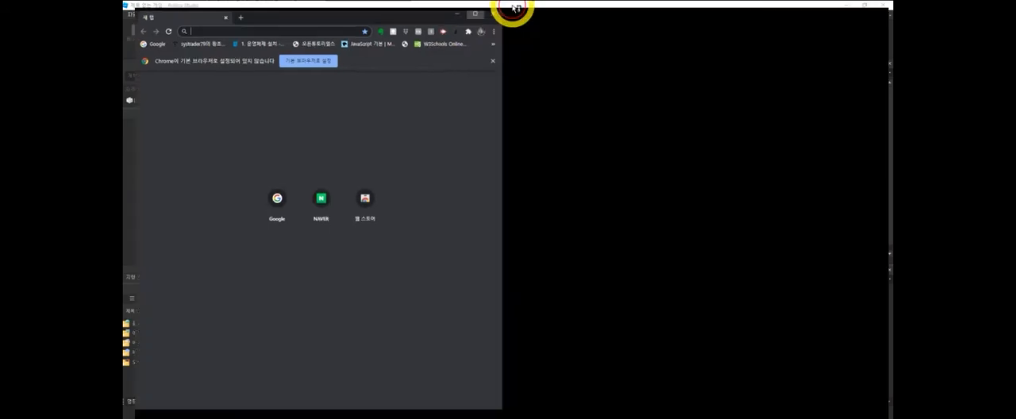
{"action": "left_click", "coordinate": [471, 195]}
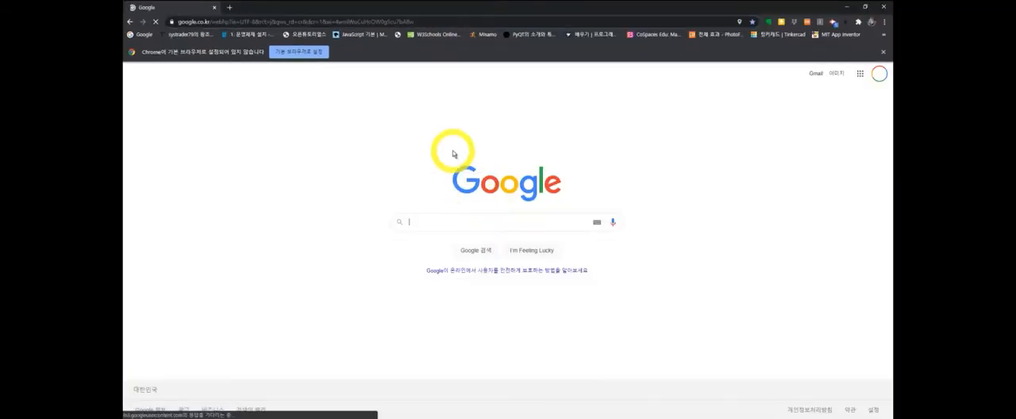
{"action": "type", "text": "x"}
{"action": "type", "text": "팅커캐드"}
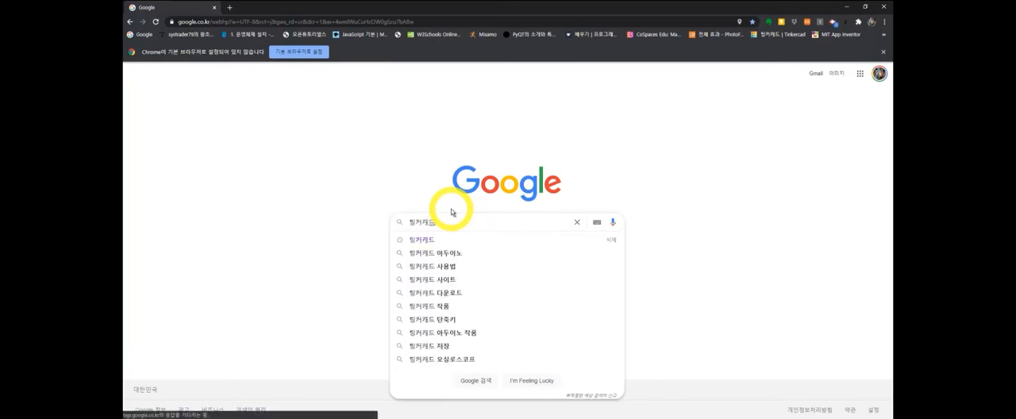
{"action": "key", "text": "Return"}
{"action": "left_click", "coordinate": [256, 151]}
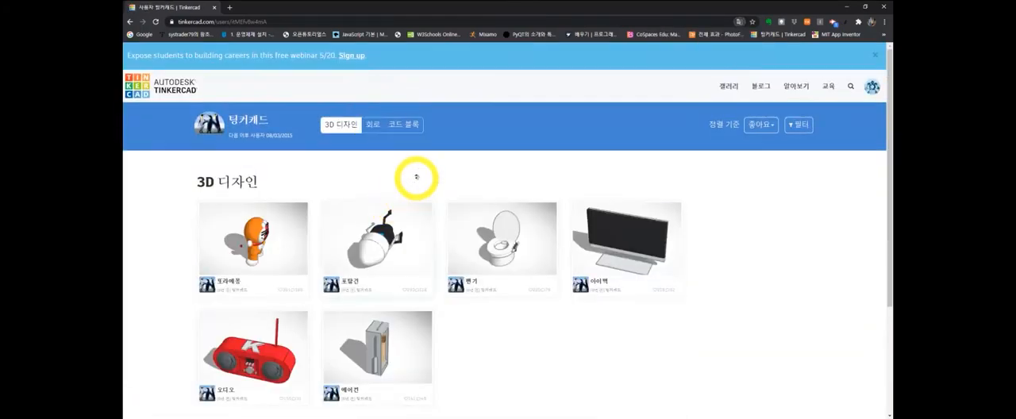
{"action": "right_click", "coordinate": [431, 173]}
{"action": "left_click", "coordinate": [428, 223]}
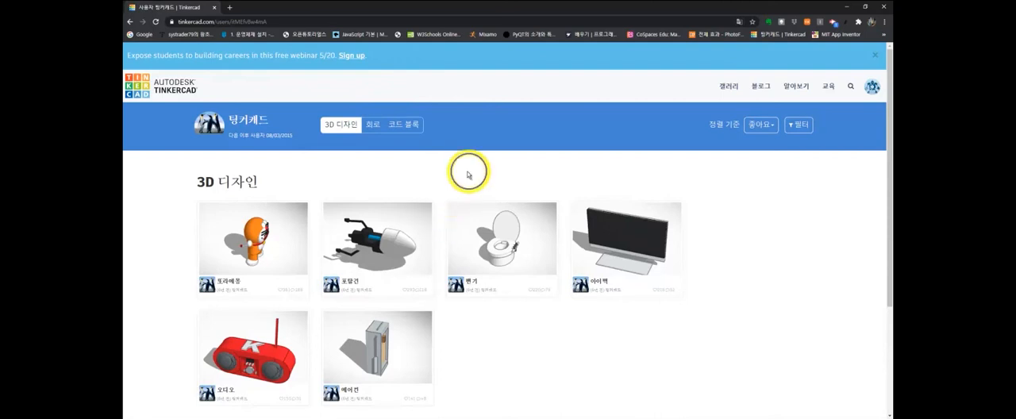
{"action": "right_click", "coordinate": [453, 173]}
{"action": "left_click", "coordinate": [663, 360]}
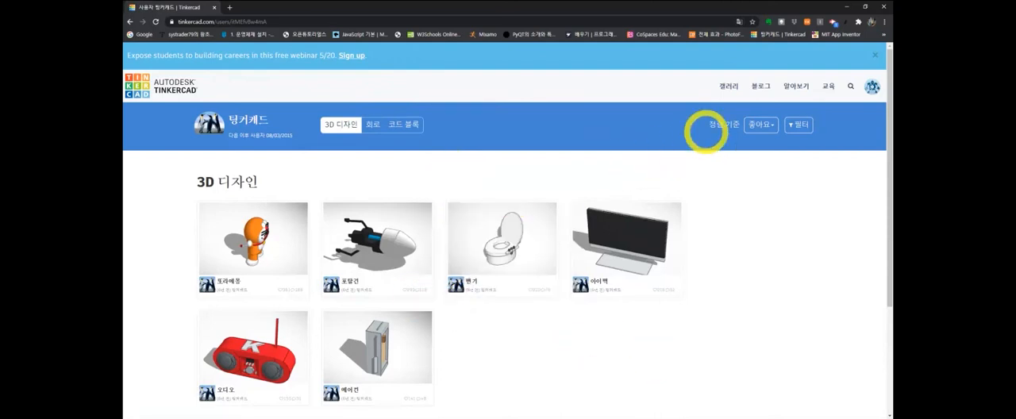
- Search Tinkercad's designs for "건축물"
{"action": "left_click", "coordinate": [847, 87]}
{"action": "left_click", "coordinate": [273, 119]}
{"action": "type", "text": "건축물"}
{"action": "key", "text": "Return"}
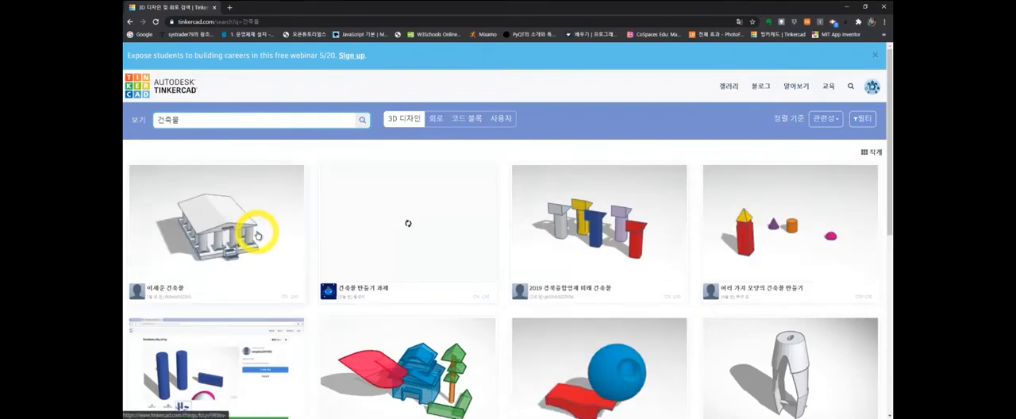
- Browse the building designs and open the details of the "cable lifter" model
{"action": "middle_click", "coordinate": [627, 254]}
{"action": "scroll", "coordinate": [485, 276], "scroll_direction": "down", "scroll_amount": 1}
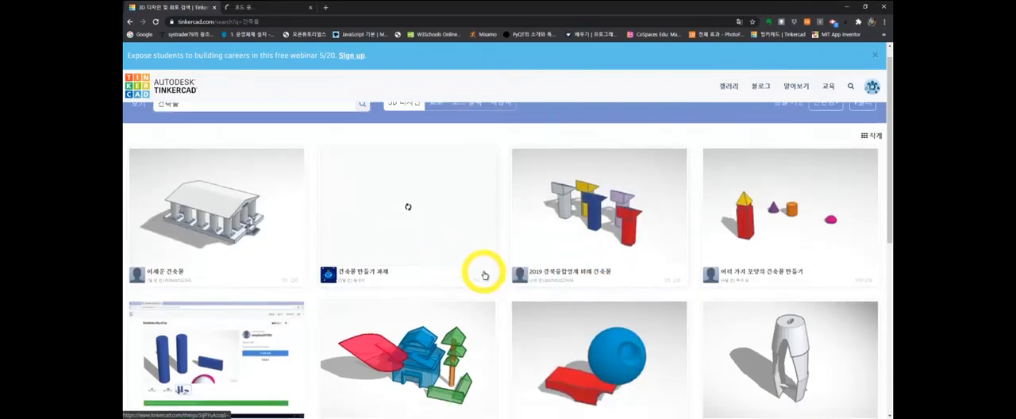
{"action": "scroll", "coordinate": [485, 275], "scroll_direction": "down", "scroll_amount": 4}
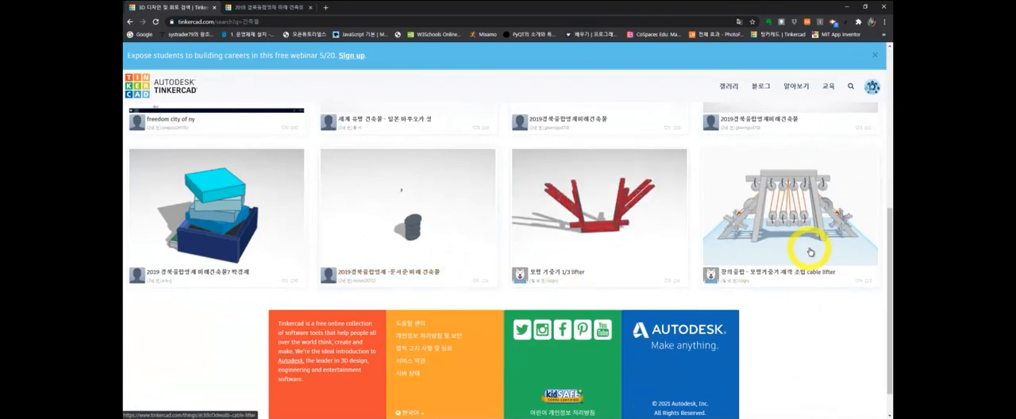
{"action": "left_click", "coordinate": [750, 216]}
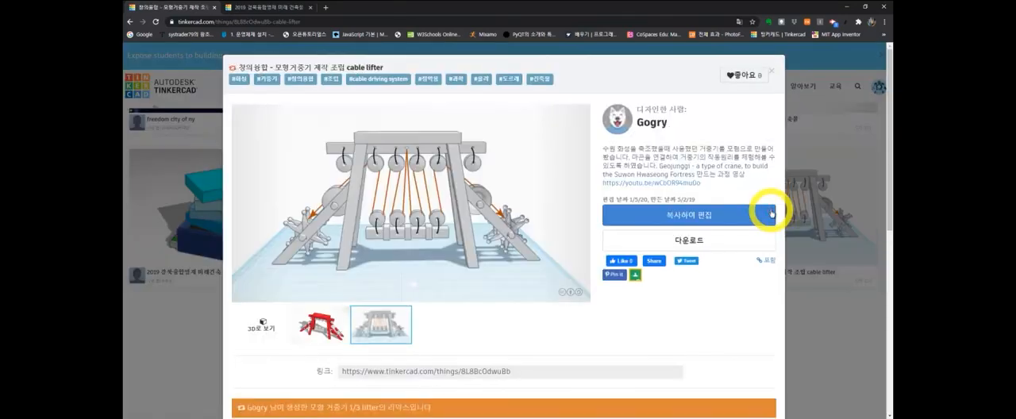
- Download the cable lifter model in OBJ format and close its details page
{"action": "left_click", "coordinate": [689, 240]}
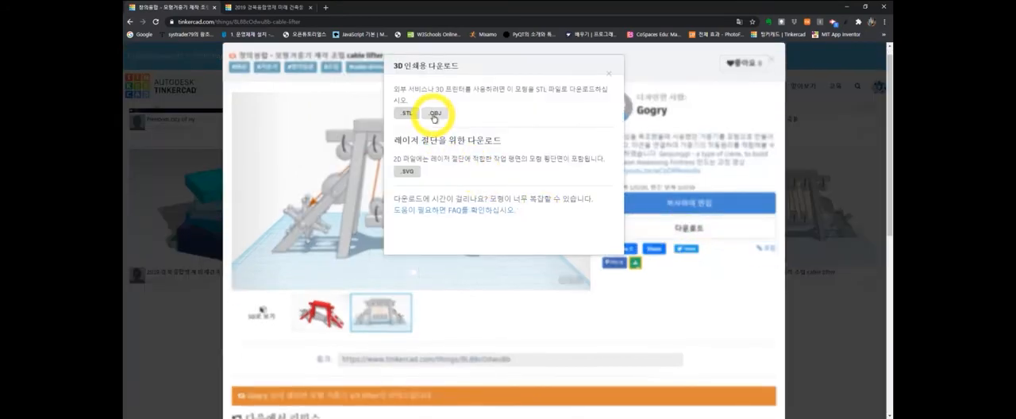
{"action": "left_click", "coordinate": [435, 114]}
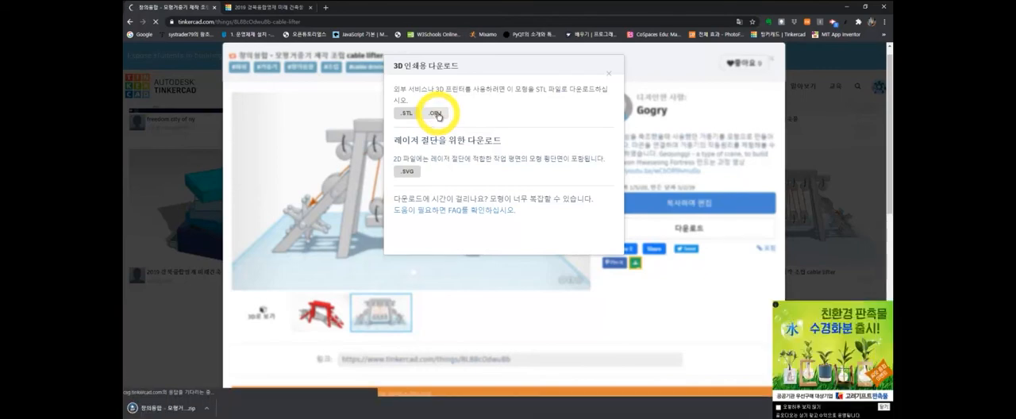
{"action": "left_click", "coordinate": [608, 73]}
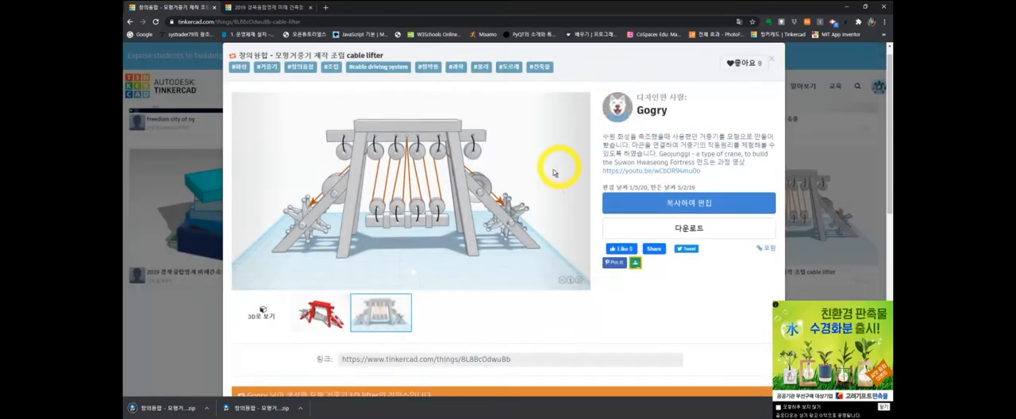
{"action": "scroll", "coordinate": [504, 238], "scroll_direction": "down", "scroll_amount": 5}
{"action": "scroll", "coordinate": [516, 198], "scroll_direction": "up", "scroll_amount": 6}
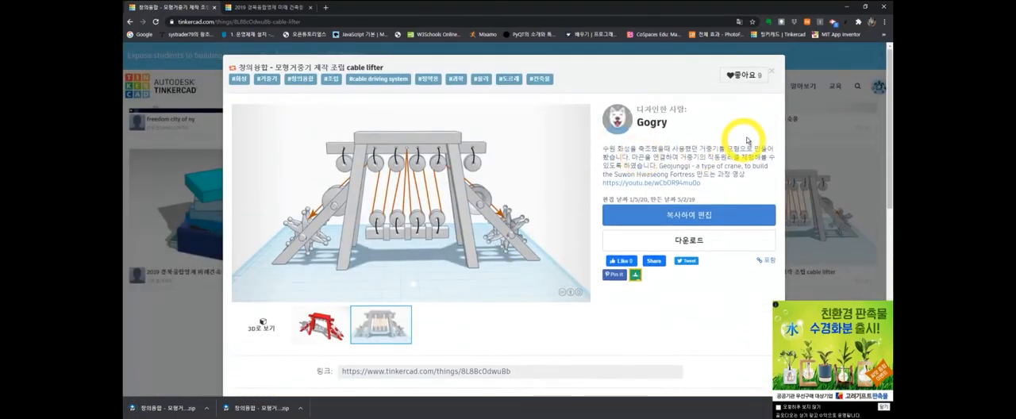
{"action": "left_click", "coordinate": [771, 70]}
{"action": "scroll", "coordinate": [465, 154], "scroll_direction": "up", "scroll_amount": 10}
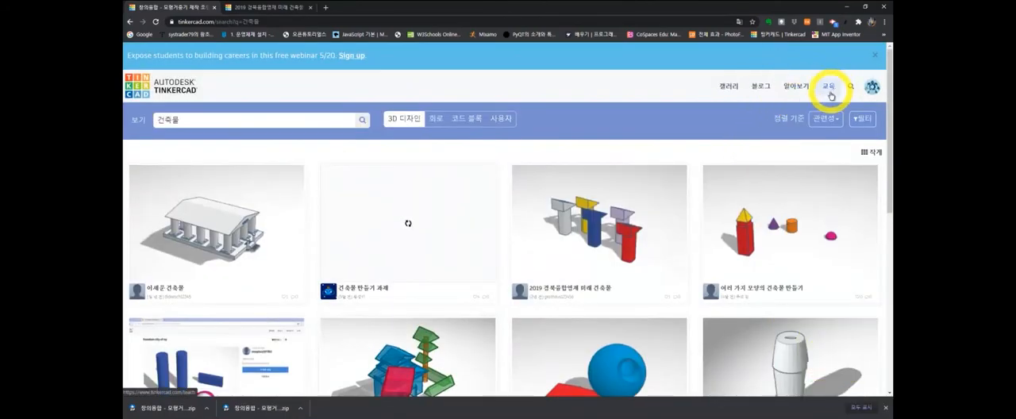
- Create a new 3D design from the dashboard and shape a red box on the workplane into a wide, thin slab
{"action": "left_click", "coordinate": [177, 89]}
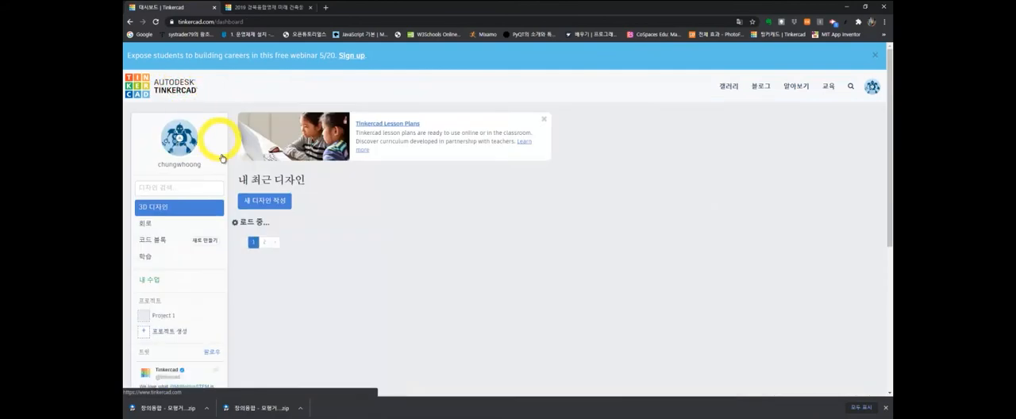
{"action": "left_click", "coordinate": [264, 200]}
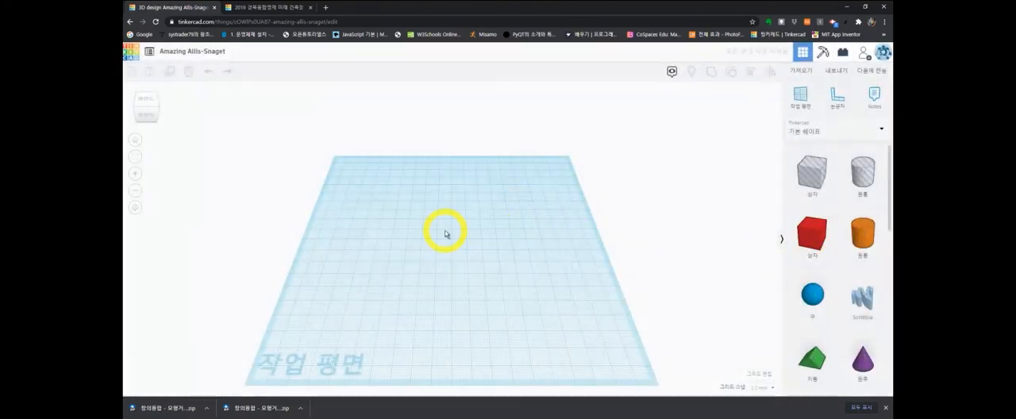
{"action": "left_click_drag", "start_coordinate": [810, 235], "coordinate": [500, 302]}
{"action": "left_click_drag", "start_coordinate": [452, 238], "coordinate": [461, 254]}
{"action": "left_click", "coordinate": [566, 298]}
{"action": "right_click_drag", "start_coordinate": [567, 299], "coordinate": [505, 268]}
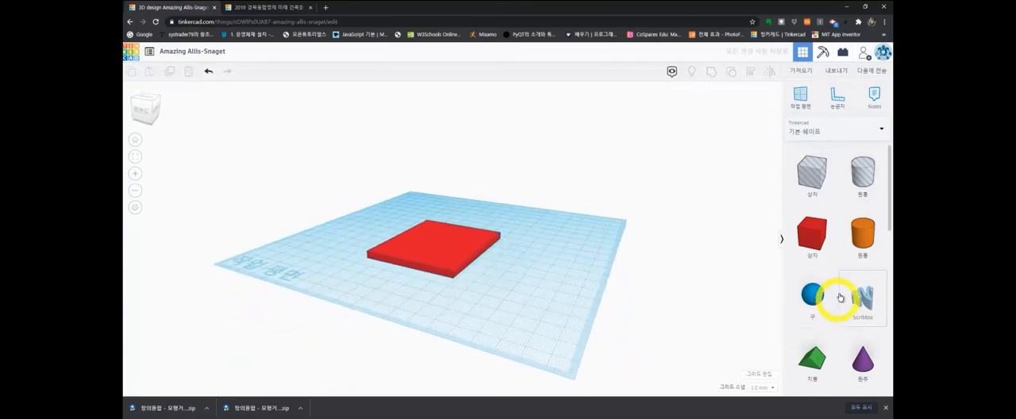
- Stand an orange cylinder on the red slab and stretch it taller
{"action": "left_click", "coordinate": [862, 234]}
{"action": "left_click", "coordinate": [442, 242]}
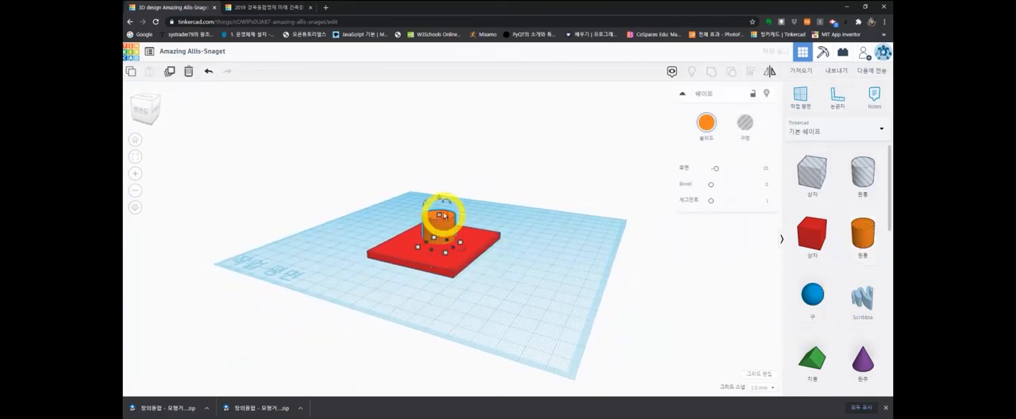
{"action": "left_click_drag", "start_coordinate": [439, 213], "coordinate": [439, 176]}
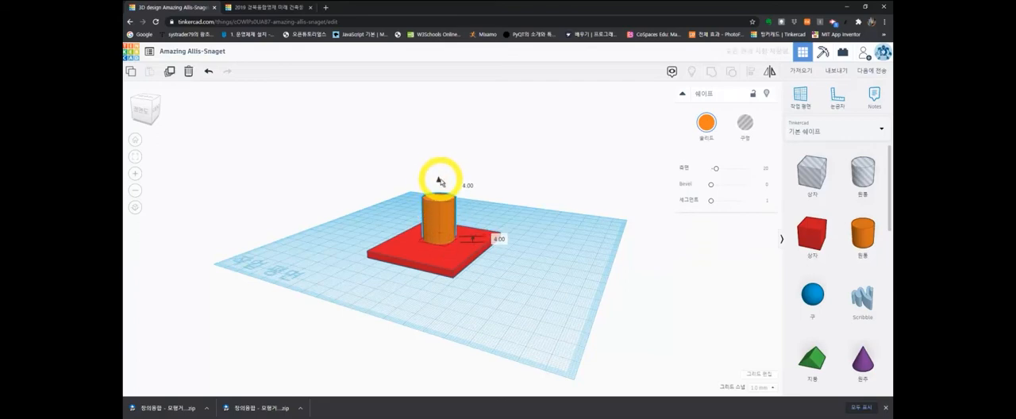
- Group the orange cylinder and the red slab into a single shape
{"action": "left_click", "coordinate": [457, 252], "text": "shift"}
{"action": "key", "text": "ctrl+g"}
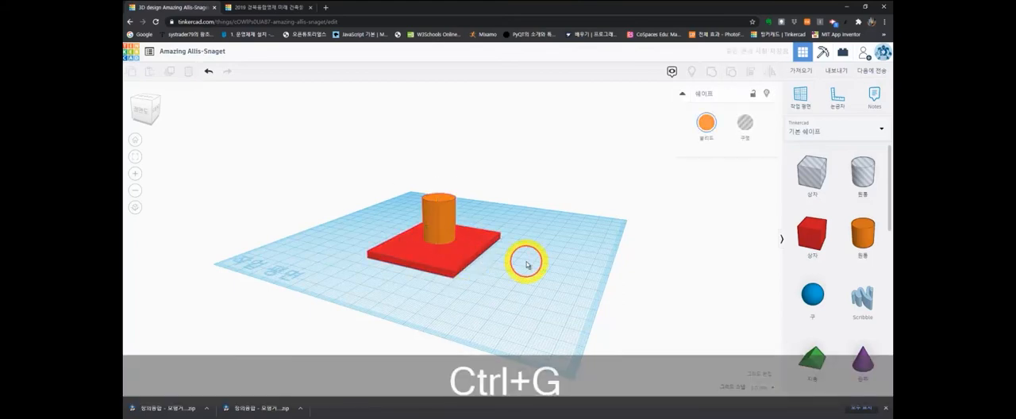
{"action": "right_click_drag", "start_coordinate": [512, 282], "coordinate": [558, 280]}
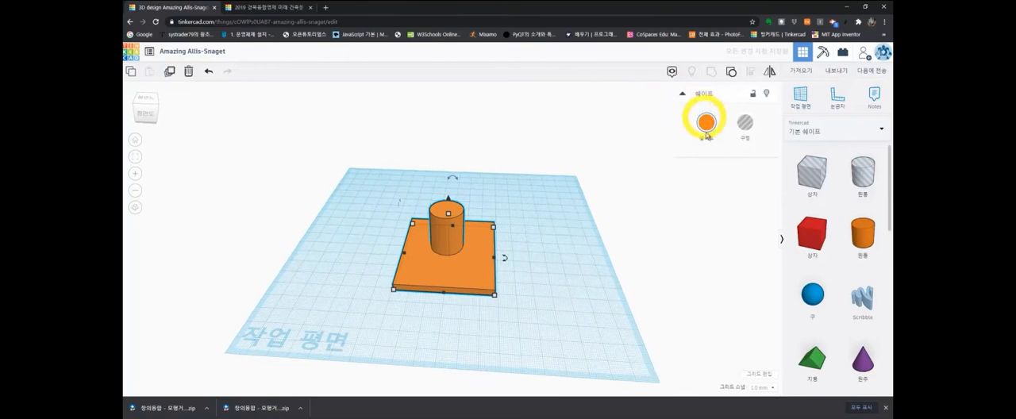
- Export the selected grouped shape as an OBJ download and close the export dialog
{"action": "left_click", "coordinate": [835, 73]}
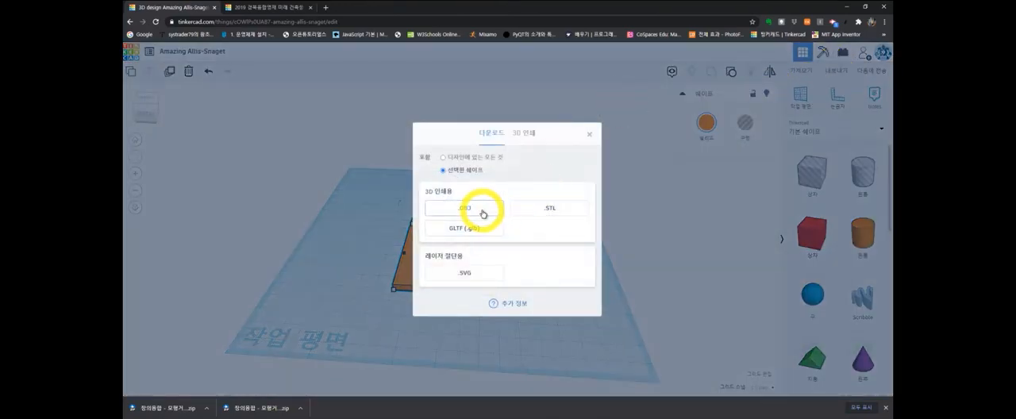
{"action": "left_click", "coordinate": [482, 210]}
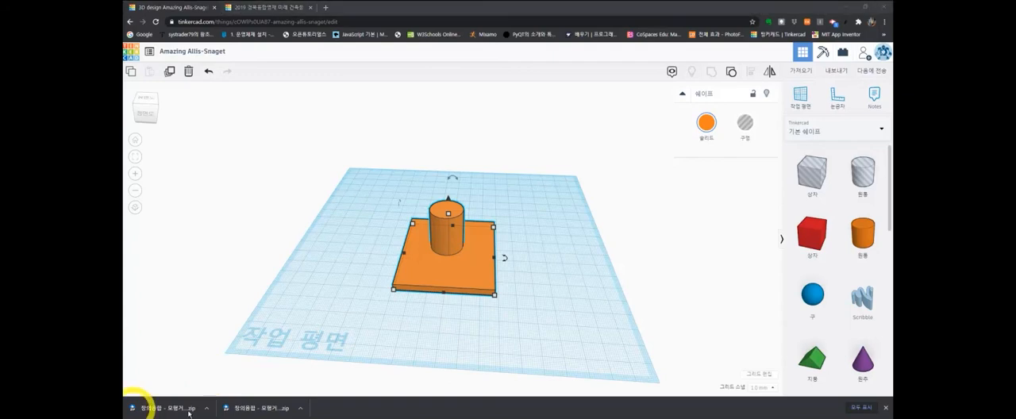
{"action": "left_click", "coordinate": [837, 73]}
{"action": "left_click", "coordinate": [480, 205]}
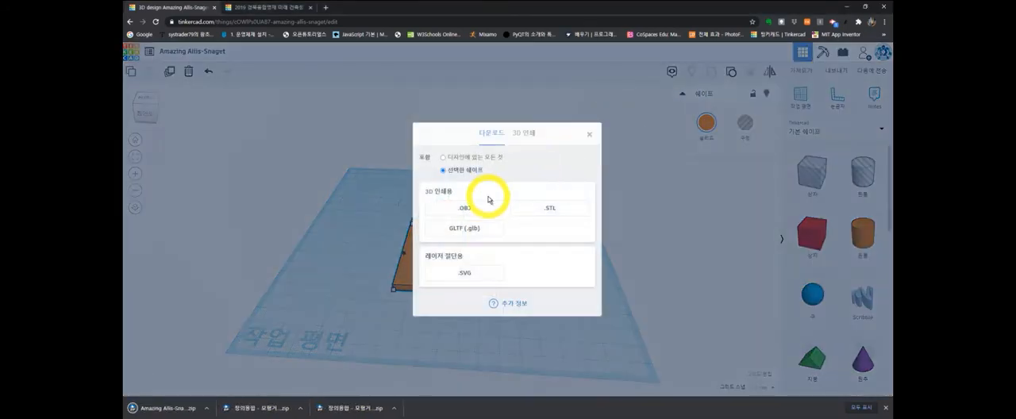
{"action": "left_click", "coordinate": [590, 135]}
- Open the download's folder and locate tinker.obj in the extracted Amazing Allis-Snaget folder
{"action": "left_click", "coordinate": [205, 407]}
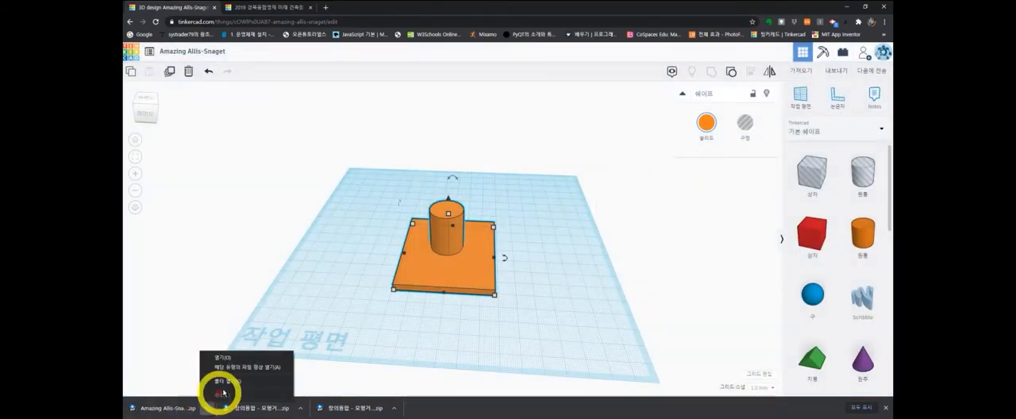
{"action": "left_click", "coordinate": [229, 381]}
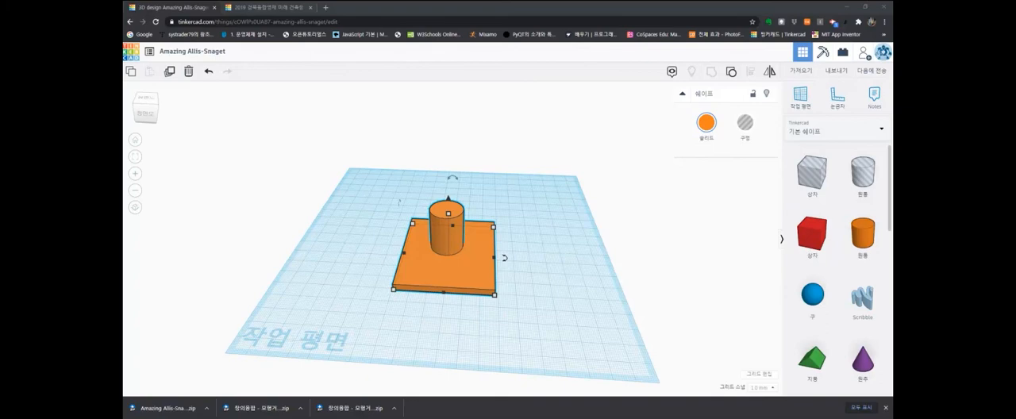
{"action": "left_click_drag", "start_coordinate": [370, 148], "coordinate": [0, 293]}
{"action": "left_click_drag", "start_coordinate": [122, 270], "coordinate": [412, 167]}
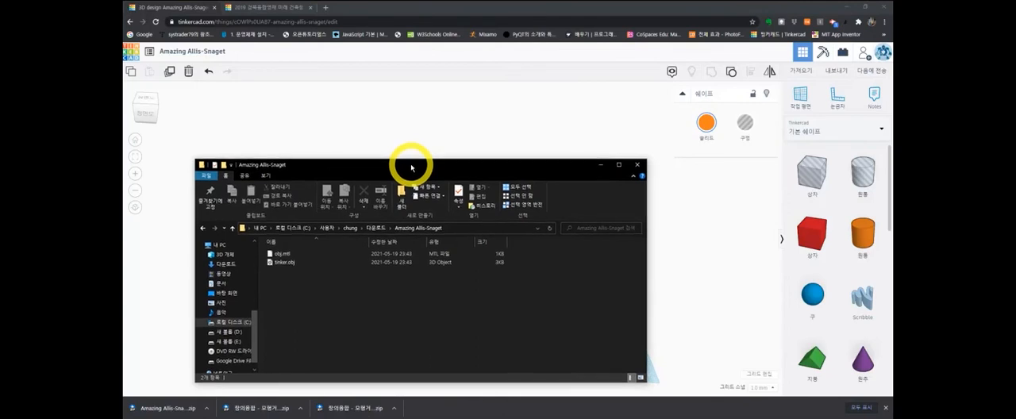
{"action": "left_click_drag", "start_coordinate": [412, 167], "coordinate": [411, 168]}
{"action": "left_click", "coordinate": [272, 263]}
{"action": "left_click_drag", "start_coordinate": [340, 164], "coordinate": [0, 170]}
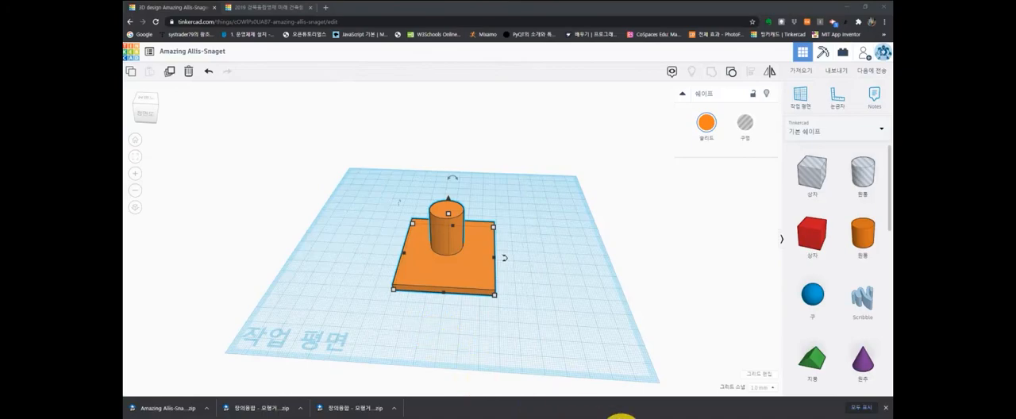
- Switch back to Roblox Studio, view the plateau beyond the cyan platform, and bring up the asset manager
{"action": "left_click", "coordinate": [713, 418]}
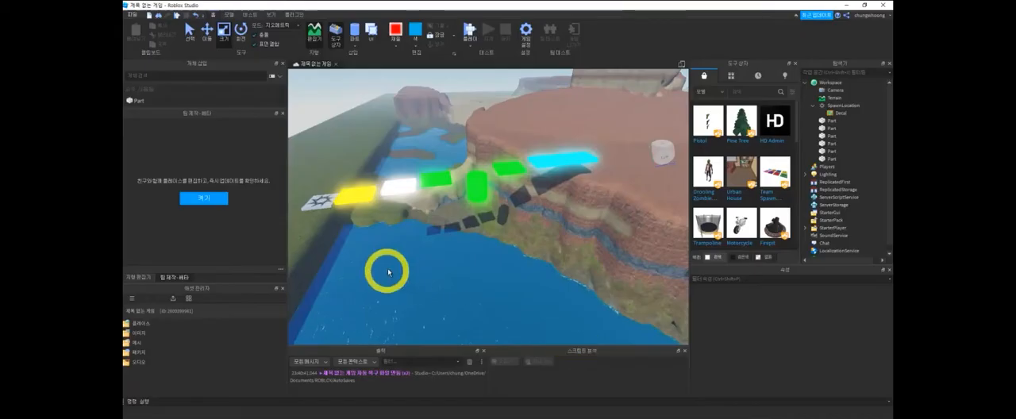
{"action": "right_click_drag", "start_coordinate": [515, 268], "coordinate": [498, 220]}
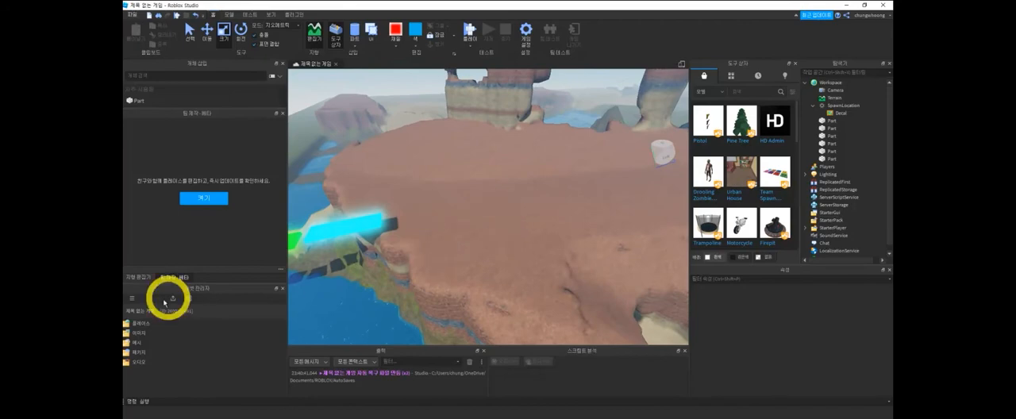
{"action": "left_click", "coordinate": [270, 14]}
{"action": "left_click", "coordinate": [193, 26]}
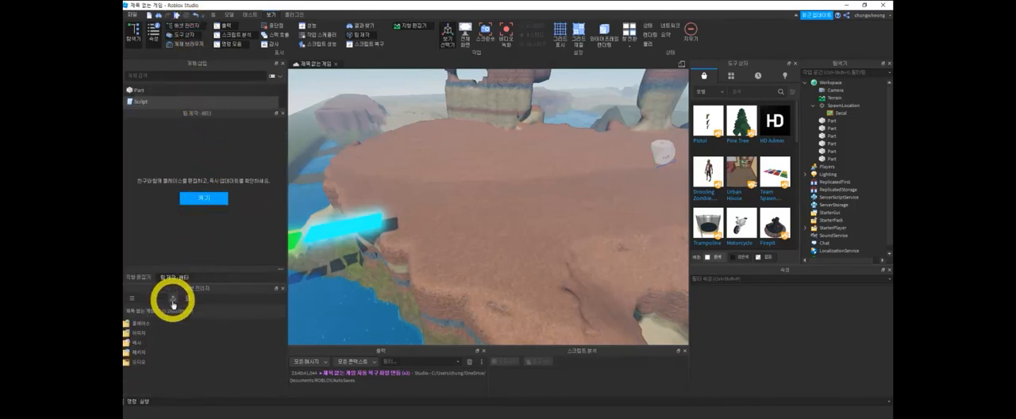
- Import tinker.obj into the project's meshes with the import options applied to all files, and close the bulk import window
{"action": "left_click", "coordinate": [149, 342]}
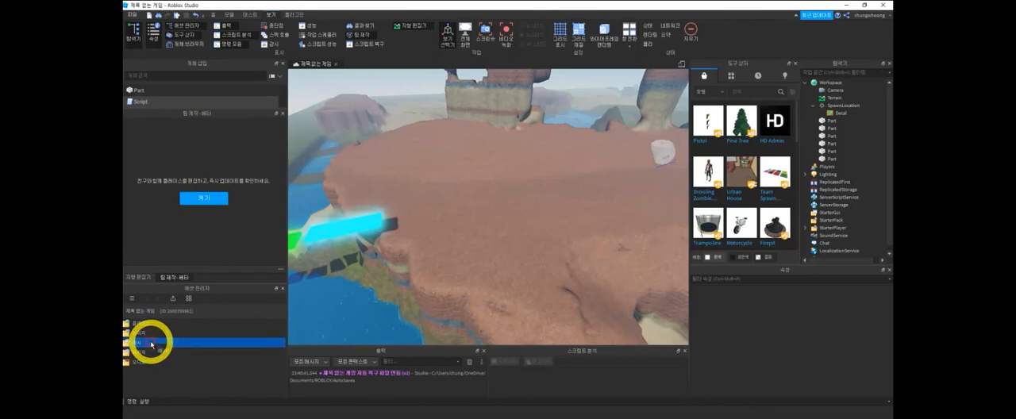
{"action": "double_click", "coordinate": [139, 345]}
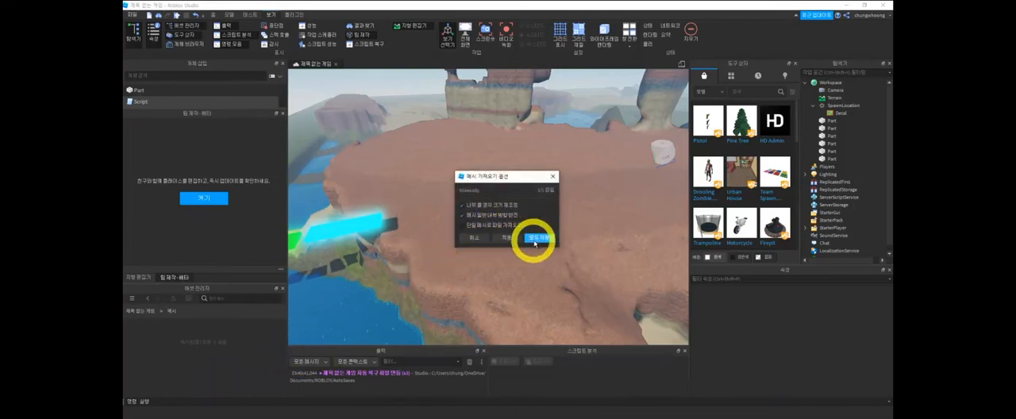
{"action": "left_click", "coordinate": [535, 240]}
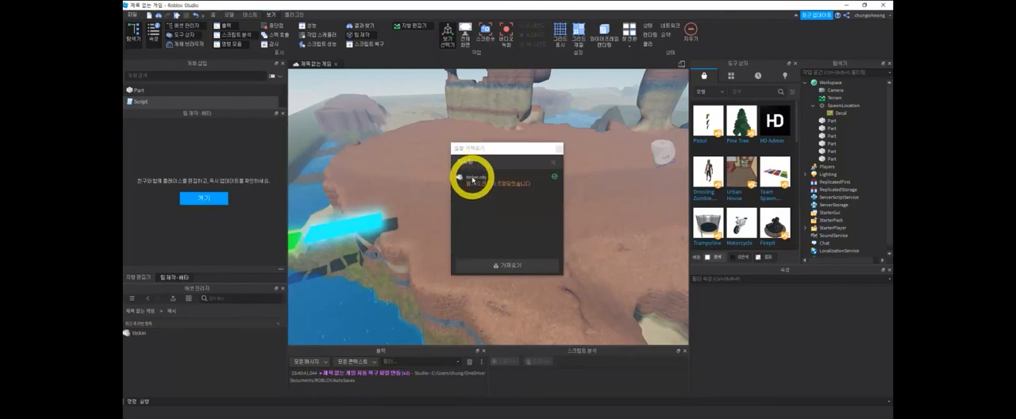
{"action": "left_click", "coordinate": [552, 165]}
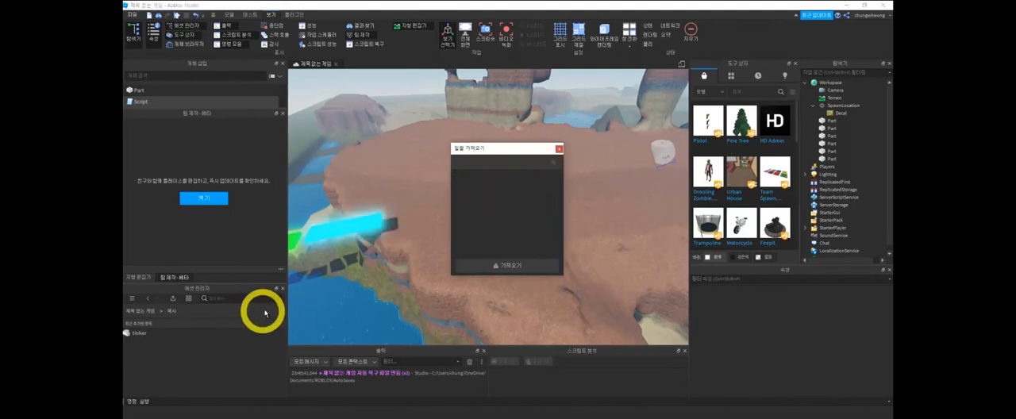
{"action": "left_click", "coordinate": [559, 148]}
- Insert the imported tinker mesh from the asset manager into the scene
{"action": "left_click", "coordinate": [138, 332]}
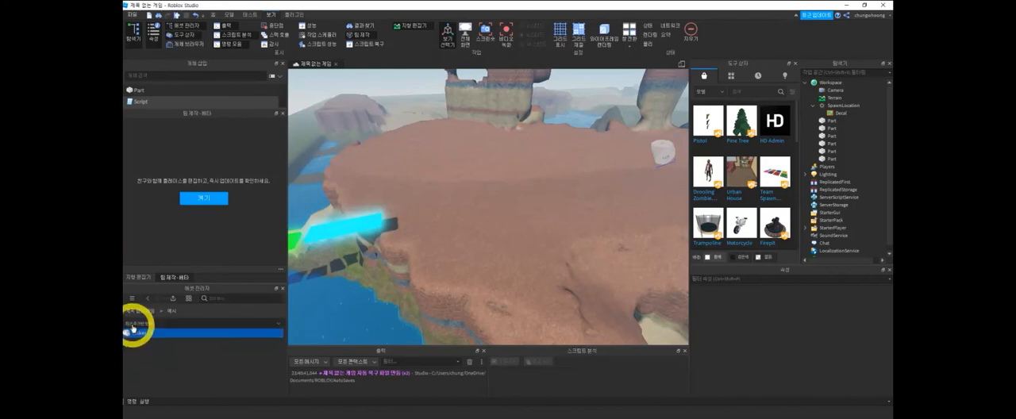
{"action": "left_click_drag", "start_coordinate": [139, 334], "coordinate": [485, 186]}
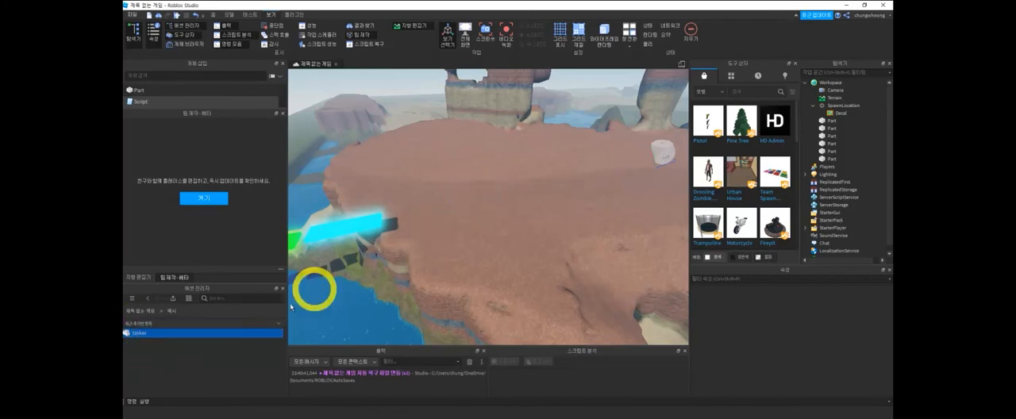
{"action": "right_click", "coordinate": [244, 335]}
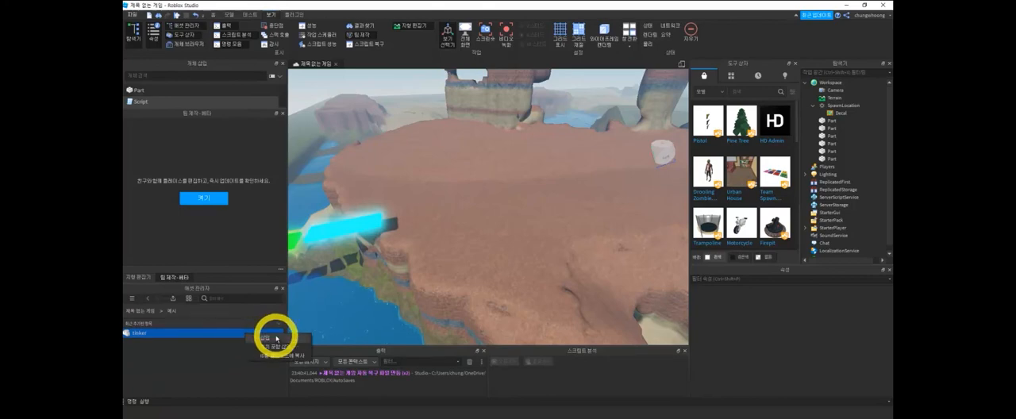
{"action": "left_click", "coordinate": [197, 338]}
{"action": "left_click", "coordinate": [208, 336]}
{"action": "right_click", "coordinate": [208, 336]}
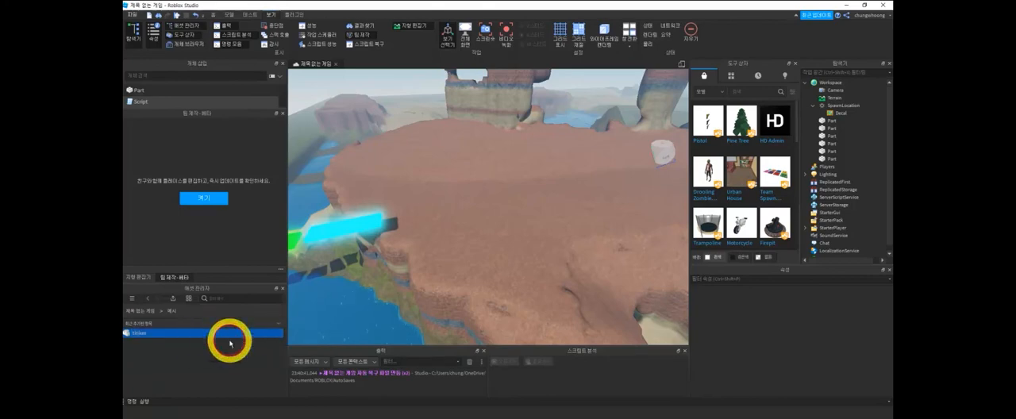
- Move the inserted tinker mesh across the map to above the plateau beyond the neon platforms
{"action": "scroll", "coordinate": [491, 245], "scroll_direction": "down", "scroll_amount": 5}
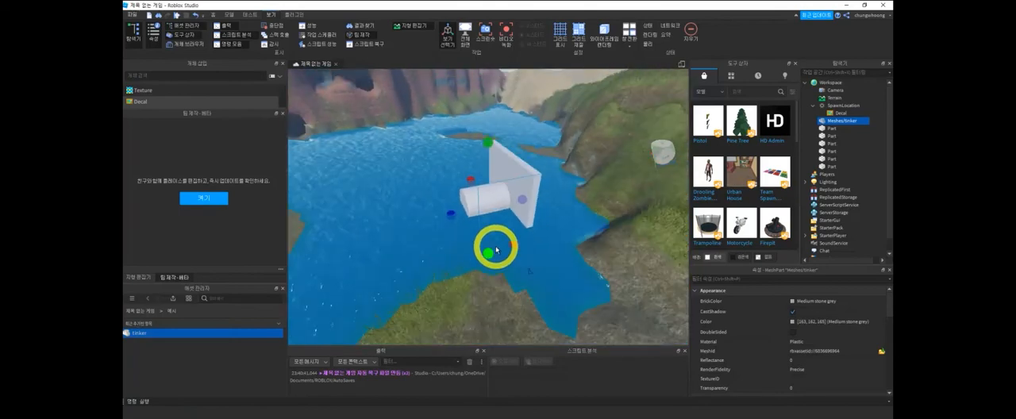
{"action": "scroll", "coordinate": [496, 251], "scroll_direction": "down", "scroll_amount": 8}
{"action": "scroll", "coordinate": [501, 247], "scroll_direction": "down", "scroll_amount": 5}
{"action": "scroll", "coordinate": [475, 273], "scroll_direction": "down", "scroll_amount": 6}
{"action": "mouse_move", "coordinate": [456, 273]}
{"action": "middle_mouse_down"}
{"action": "mouse_move", "coordinate": [442, 259]}
{"action": "mouse_move", "coordinate": [541, 189]}
{"action": "mouse_move", "coordinate": [501, 241]}
{"action": "mouse_move", "coordinate": [521, 200]}
{"action": "middle_mouse_up"}
{"action": "middle_click_drag", "start_coordinate": [392, 276], "coordinate": [513, 260]}
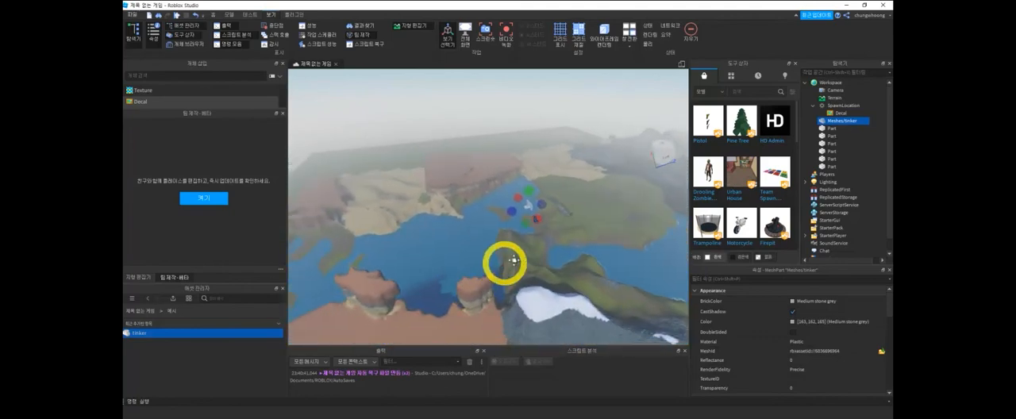
{"action": "right_click_drag", "start_coordinate": [415, 284], "coordinate": [416, 283]}
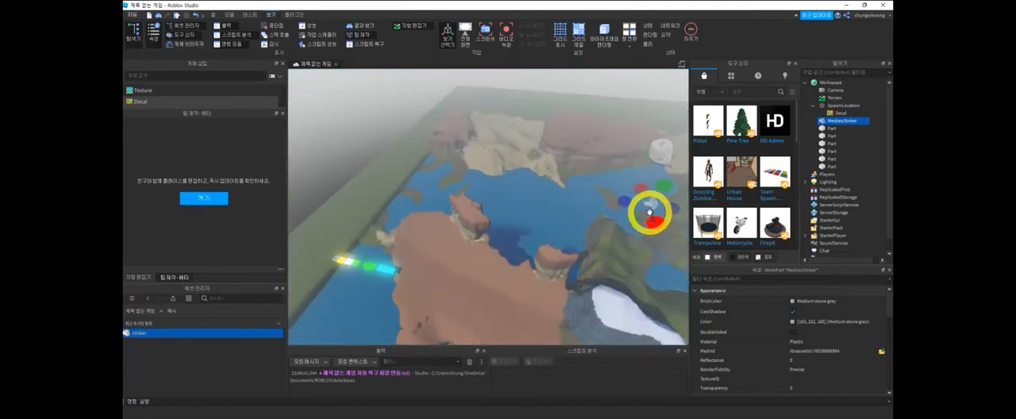
{"action": "key", "text": "ctrl+2"}
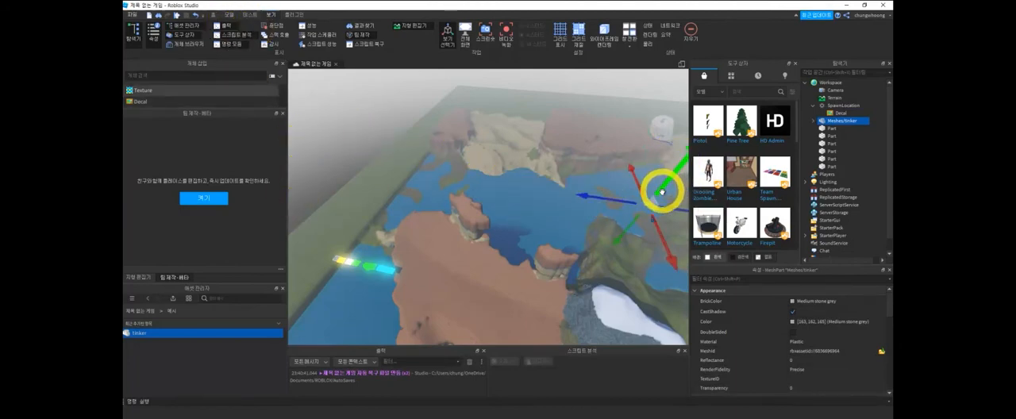
{"action": "left_click_drag", "start_coordinate": [613, 195], "coordinate": [480, 256]}
{"action": "right_click_drag", "start_coordinate": [495, 287], "coordinate": [559, 182]}
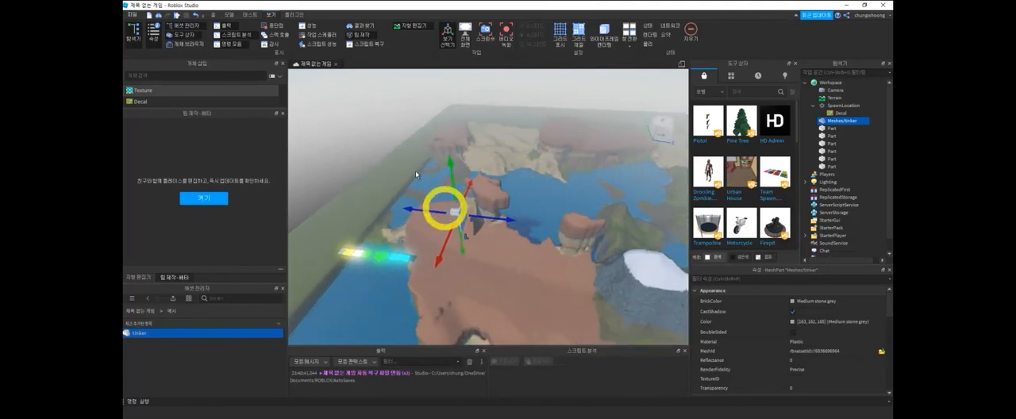
- Turn off collisions for moving parts and lower the tinker mesh toward the plateau's surface
{"action": "left_click", "coordinate": [229, 15]}
{"action": "left_click", "coordinate": [221, 36]}
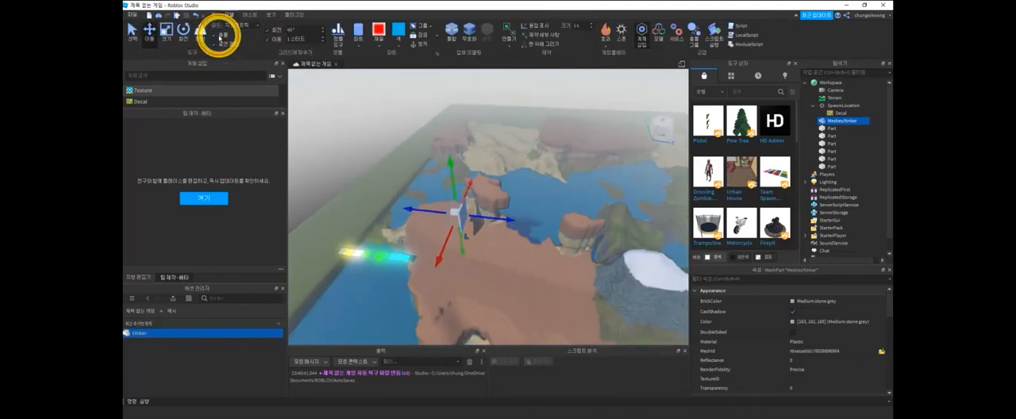
{"action": "left_click", "coordinate": [468, 162]}
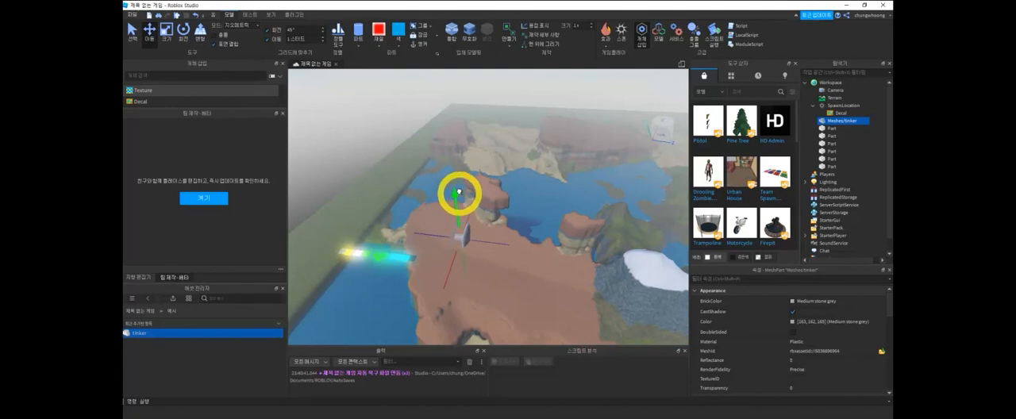
- Rotate the tinker mesh so its slab lies flat with the cylinder pointing upward
{"action": "key", "text": "ctrl+2"}
{"action": "key", "text": "ctrl+3"}
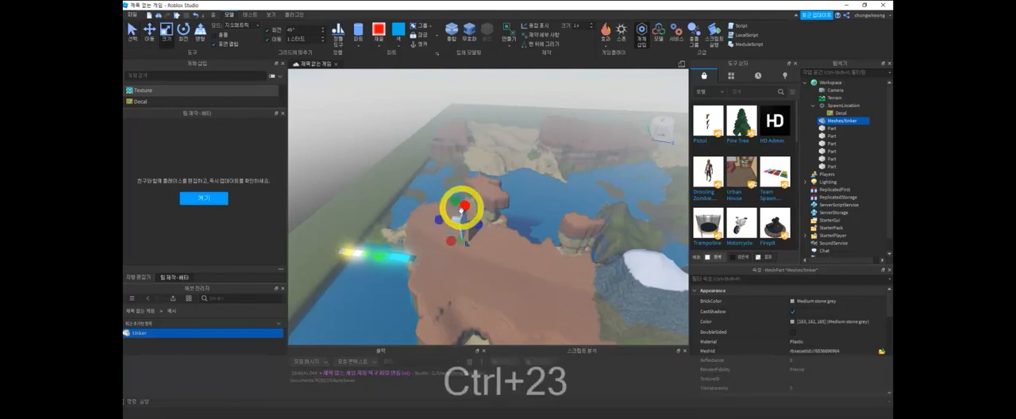
{"action": "key", "text": "ctrl+4"}
{"action": "left_click_drag", "start_coordinate": [469, 192], "coordinate": [493, 223]}
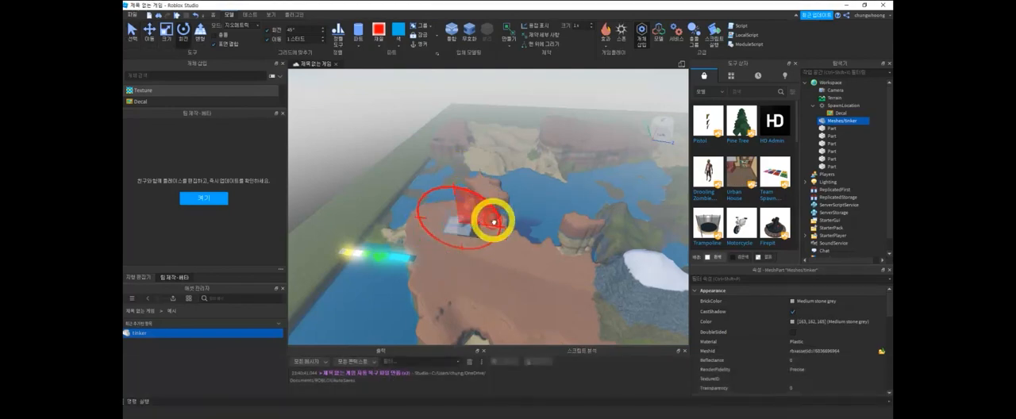
{"action": "left_click", "coordinate": [497, 268]}
- Reposition the tinker mesh closer to the plateau's edge behind the cyan platform and lower it onto the ground
{"action": "scroll", "coordinate": [500, 273], "scroll_direction": "up", "scroll_amount": 5}
{"action": "scroll", "coordinate": [485, 277], "scroll_direction": "down", "scroll_amount": 5}
{"action": "right_click_drag", "start_coordinate": [525, 249], "coordinate": [537, 246]}
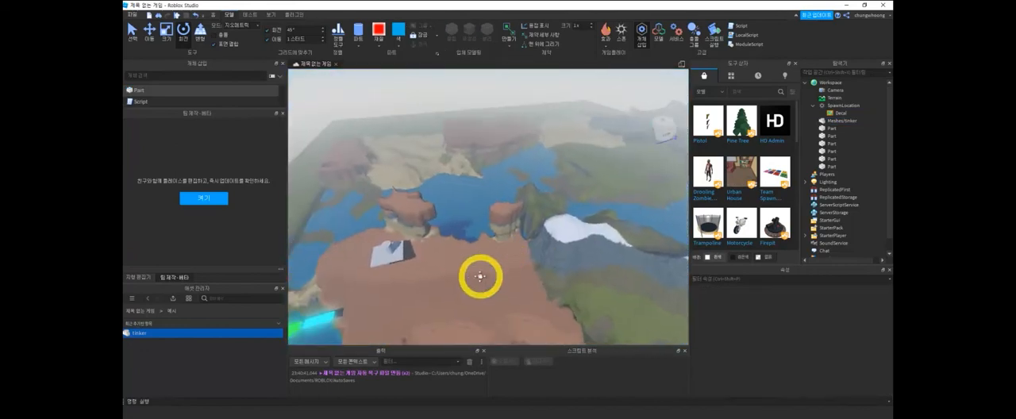
{"action": "left_click", "coordinate": [449, 203]}
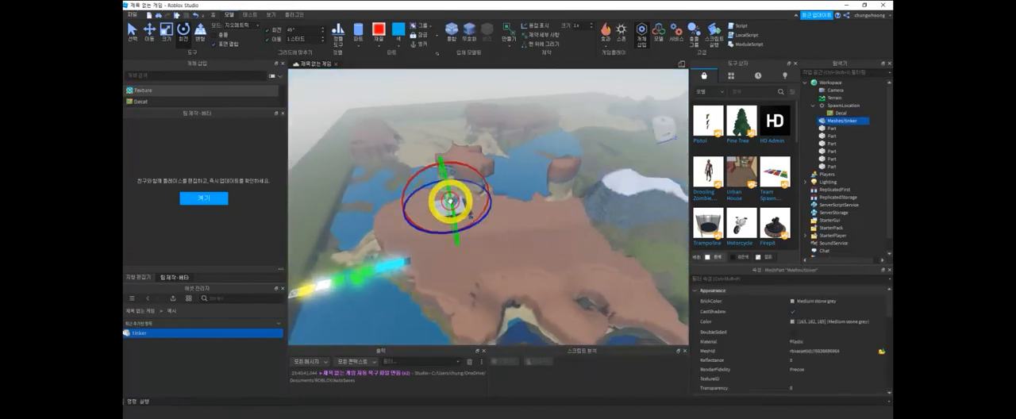
{"action": "key", "text": "ctrl+2"}
{"action": "left_click_drag", "start_coordinate": [459, 254], "coordinate": [462, 245]}
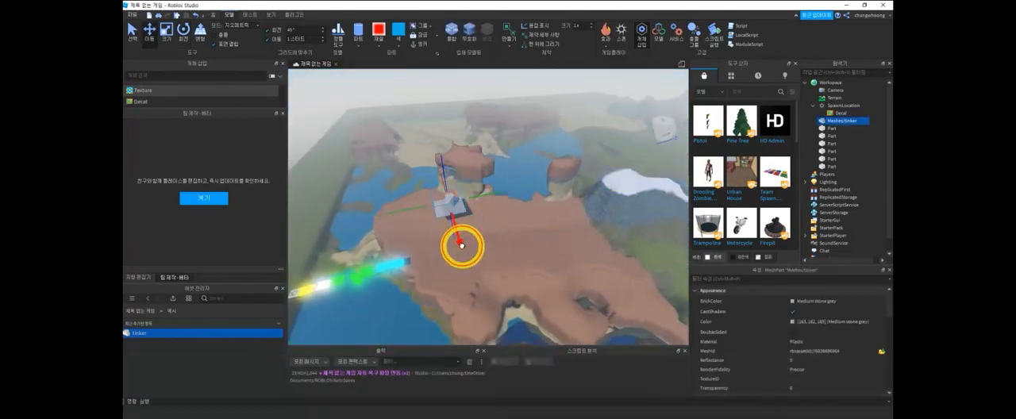
{"action": "left_click_drag", "start_coordinate": [485, 281], "coordinate": [488, 290]}
{"action": "right_click_drag", "start_coordinate": [542, 330], "coordinate": [619, 170]}
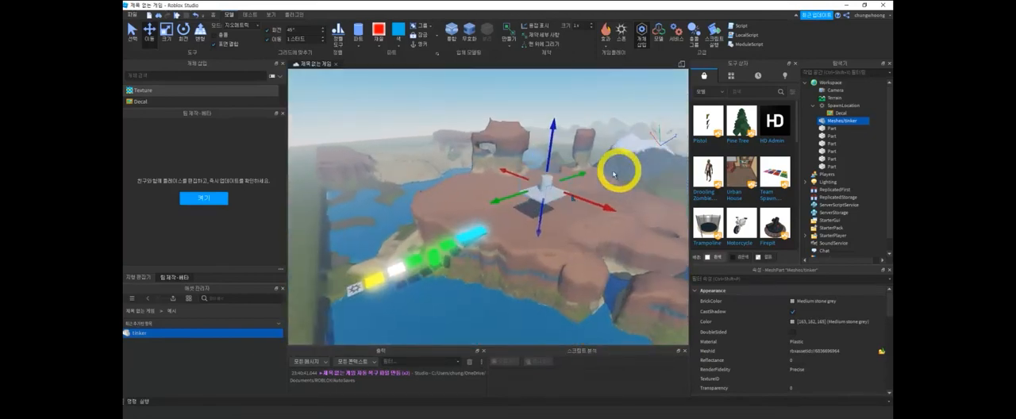
{"action": "left_click_drag", "start_coordinate": [547, 159], "coordinate": [545, 187]}
{"action": "middle_click_drag", "start_coordinate": [497, 269], "coordinate": [585, 199]}
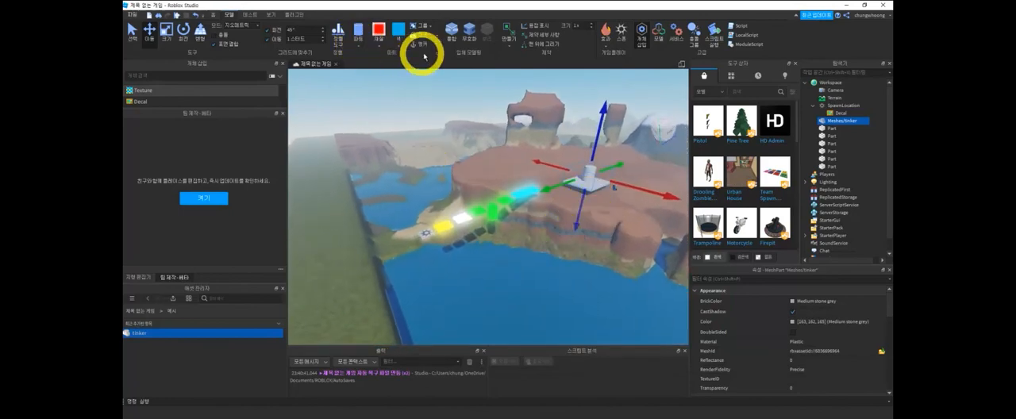
- Playtest the game by running and jumping along the neon platforms toward the tinker mesh, and stop the test
{"action": "key", "text": "F5"}
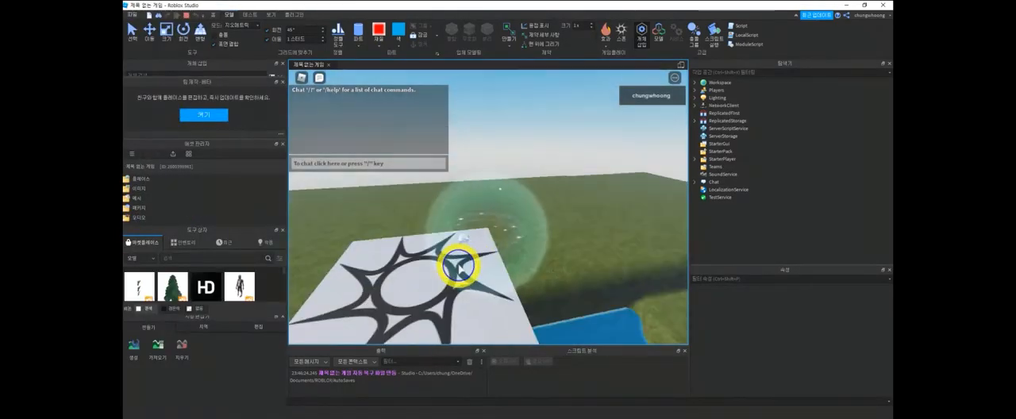
{"action": "right_click_drag", "start_coordinate": [459, 268], "coordinate": [458, 268]}
{"action": "key", "text": "w"}
{"action": "key", "text": "space"}
{"action": "key", "text": "w"}
{"action": "key", "text": "space"}
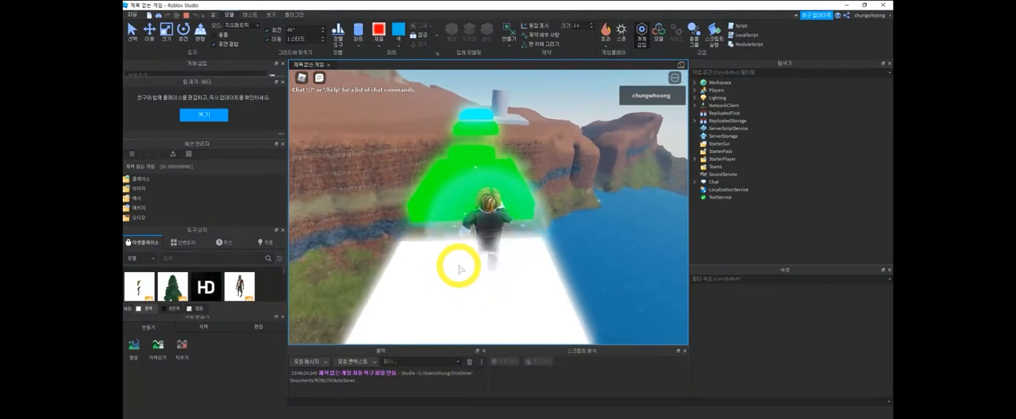
{"action": "key", "text": "w"}
{"action": "key", "text": "space"}
{"action": "key", "text": "space"}
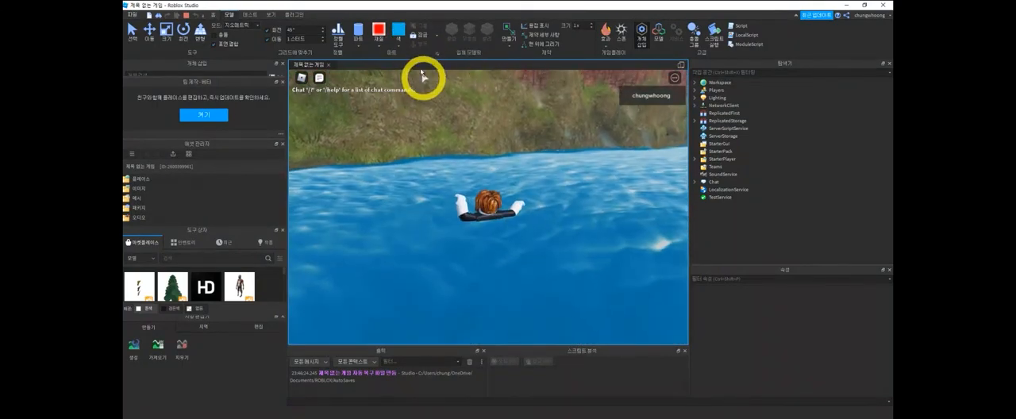
{"action": "left_click", "coordinate": [358, 43]}
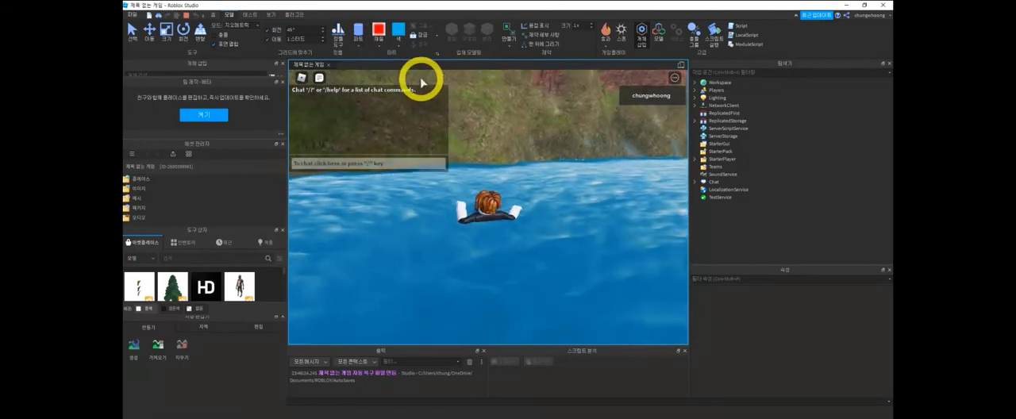
{"action": "right_click_drag", "start_coordinate": [558, 144], "coordinate": [560, 149]}
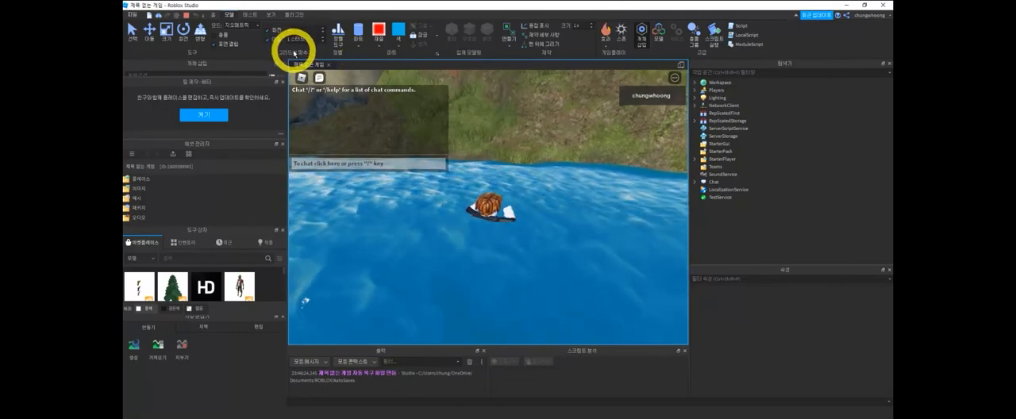
{"action": "key", "text": "shift+F5"}
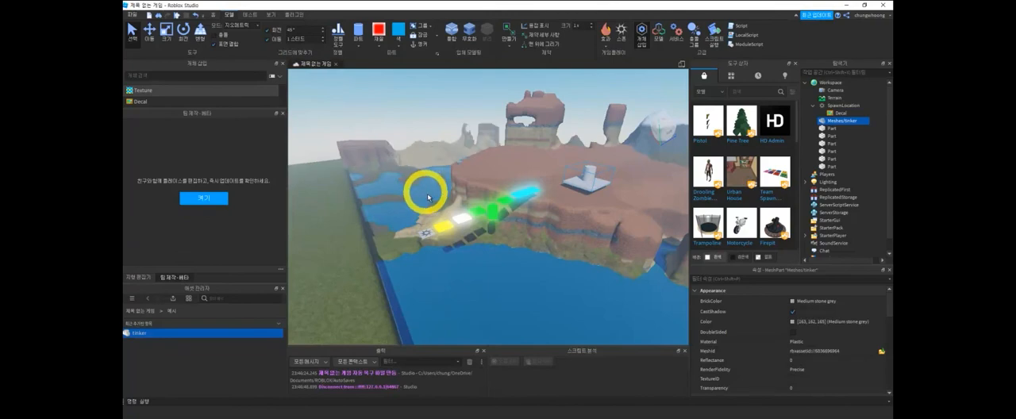
- Start another playtest and run the character from the spawn pad across the white and green platforms
{"action": "key", "text": "F5"}
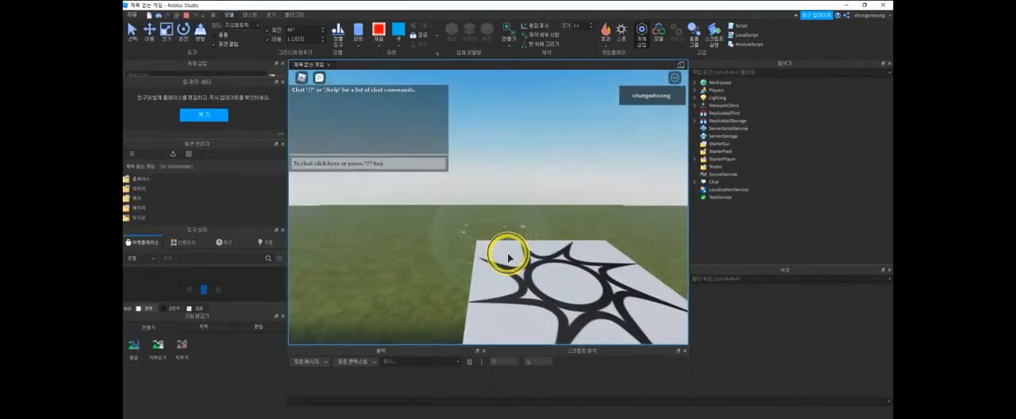
{"action": "right_click_drag", "start_coordinate": [546, 263], "coordinate": [546, 262]}
{"action": "key", "text": "w"}
{"action": "key", "text": "space"}
{"action": "key", "text": "w"}
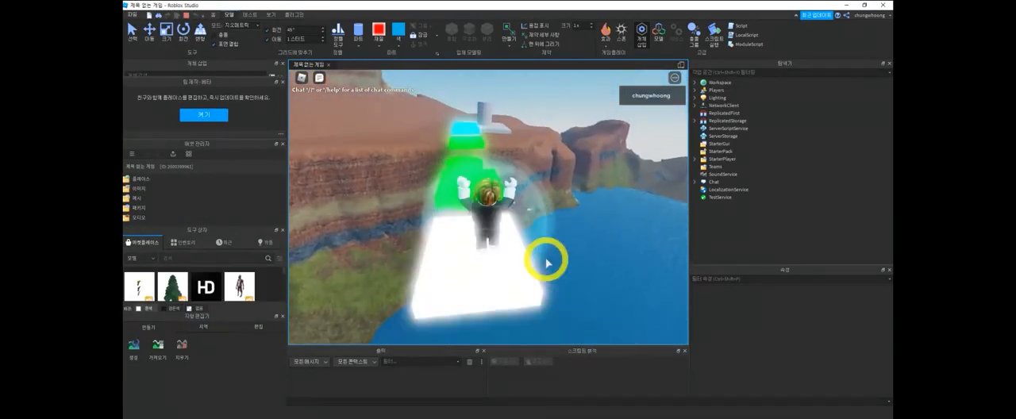
{"action": "key", "text": "w"}
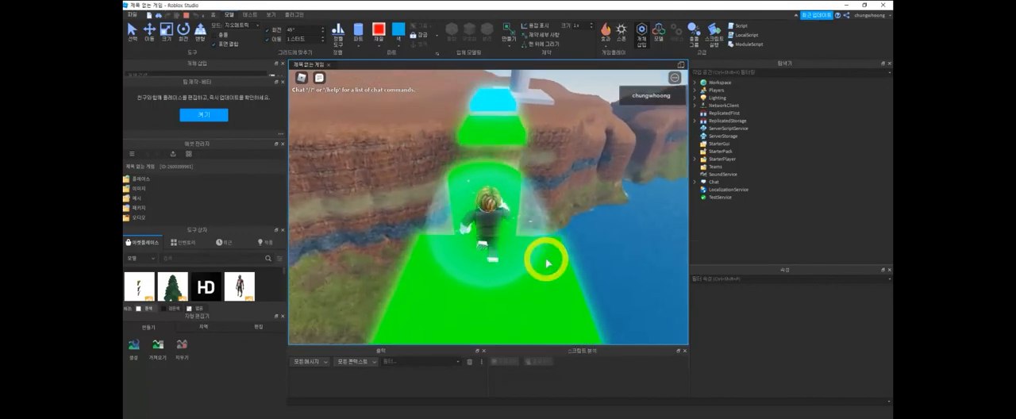
{"action": "key", "text": "w"}
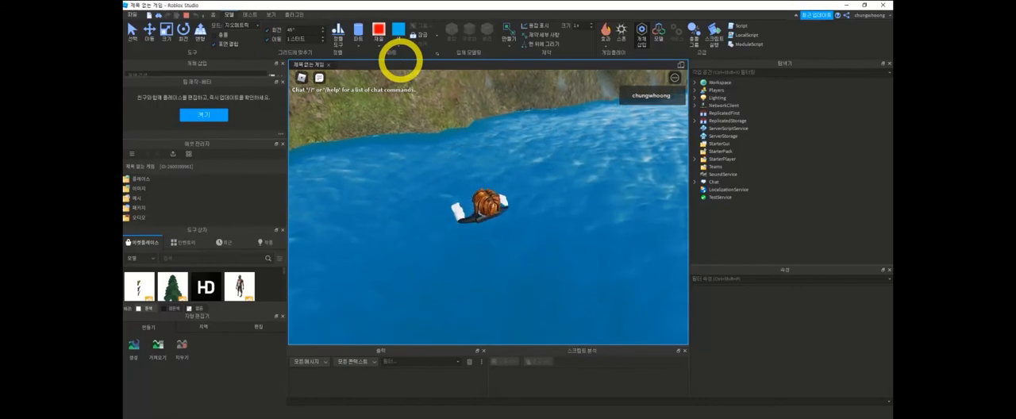
- Steer the character through the water to the plateau's cliff and try to climb it by jumping
{"action": "right_click_drag", "start_coordinate": [504, 159], "coordinate": [504, 159]}
{"action": "key", "text": "w"}
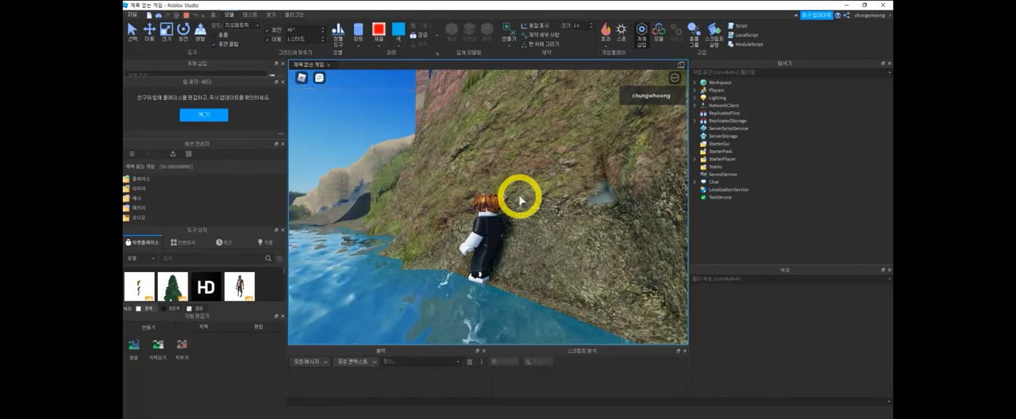
{"action": "key", "text": "w"}
{"action": "right_click_drag", "start_coordinate": [506, 215], "coordinate": [506, 215]}
{"action": "key", "text": "space"}
{"action": "key", "text": "space"}
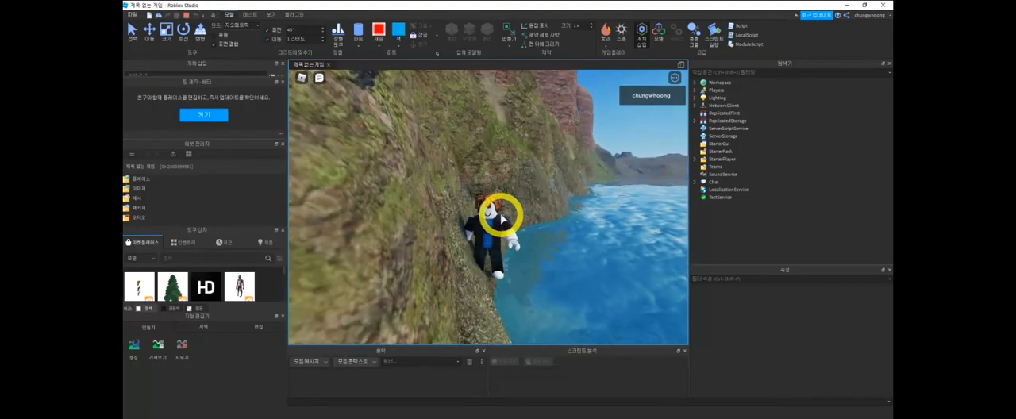